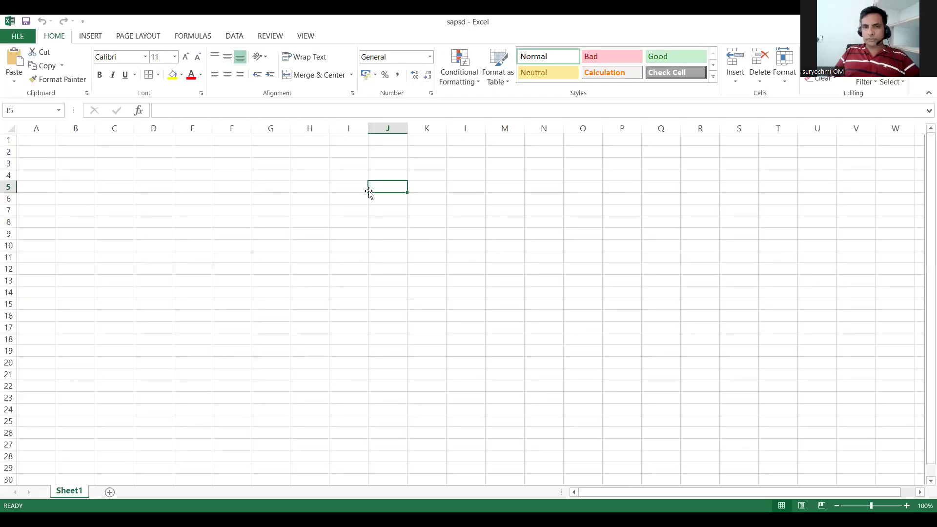
Enter the label 'loading point' in J5 and zoom the sheet to 153%
text(l)
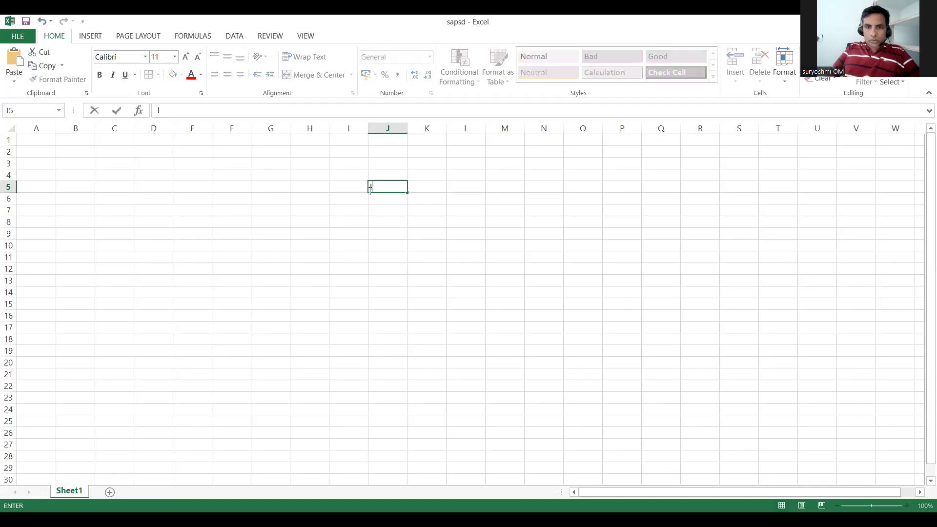
text(oading point)
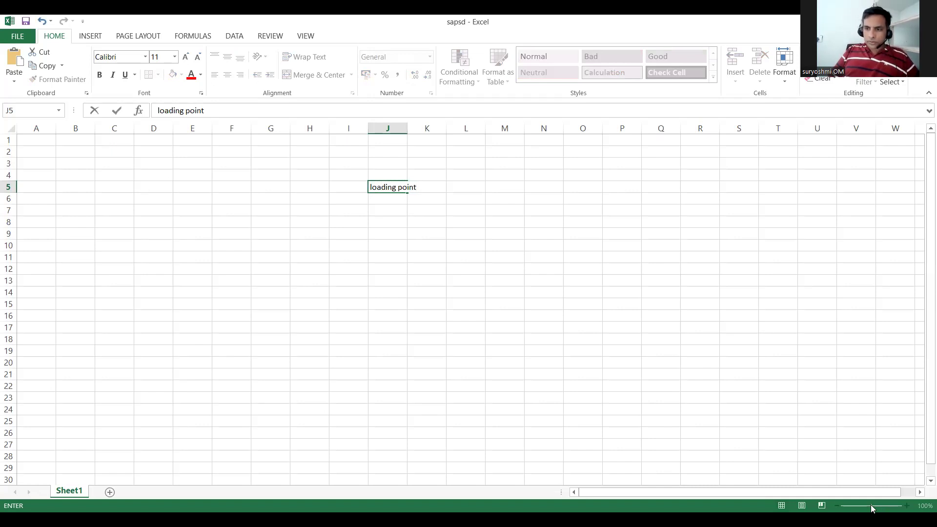
click(397, 367)
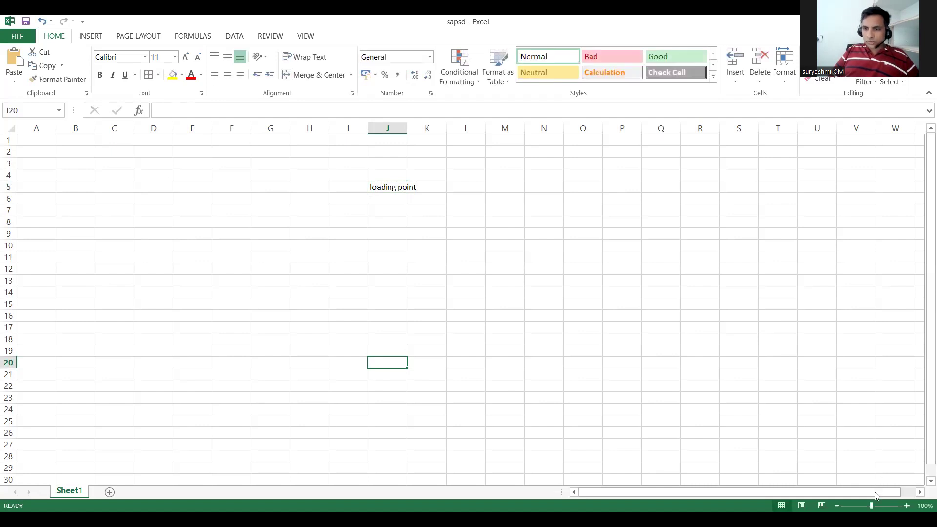
drag(872, 503, 876, 503)
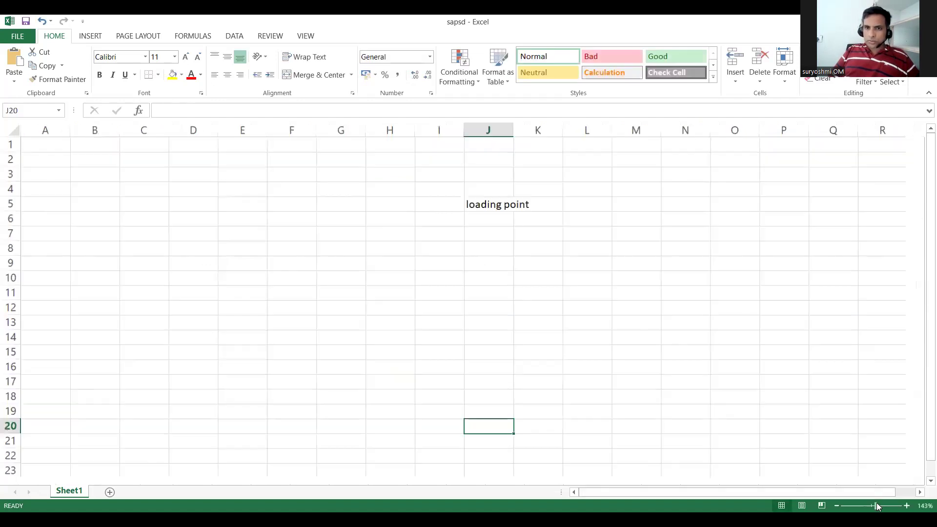
Move the 'loading point' label from J5 to F5 and widen column F to fit it
click(618, 345)
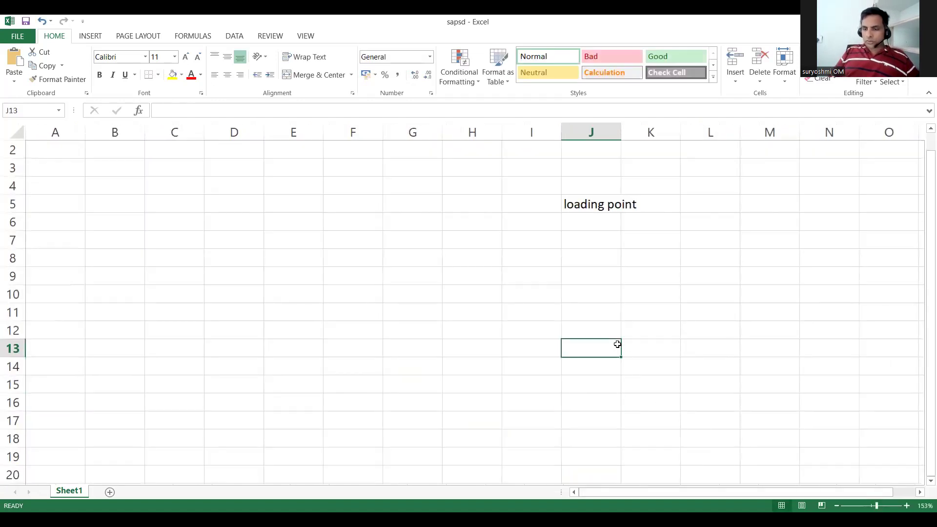
key(Right)
key(Right)
key(Right)
key(Right)
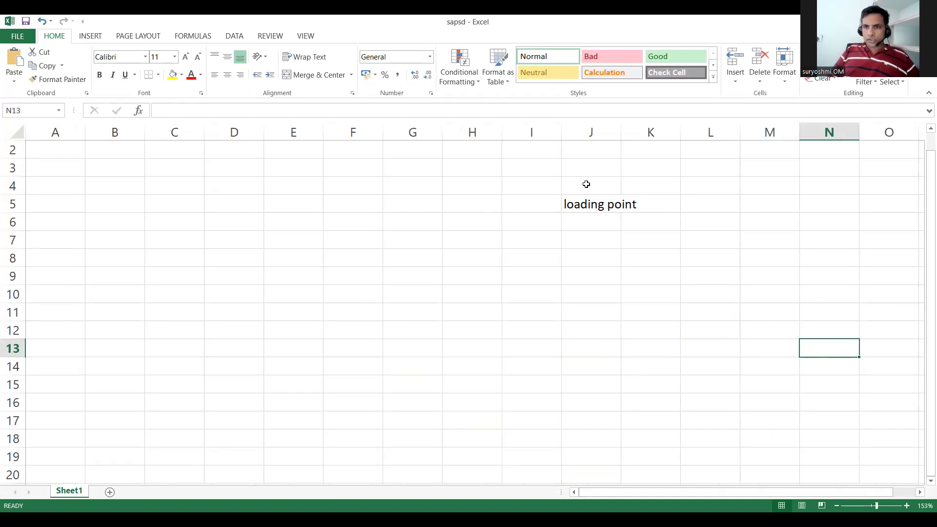
click(596, 202)
key(ctrl+c)
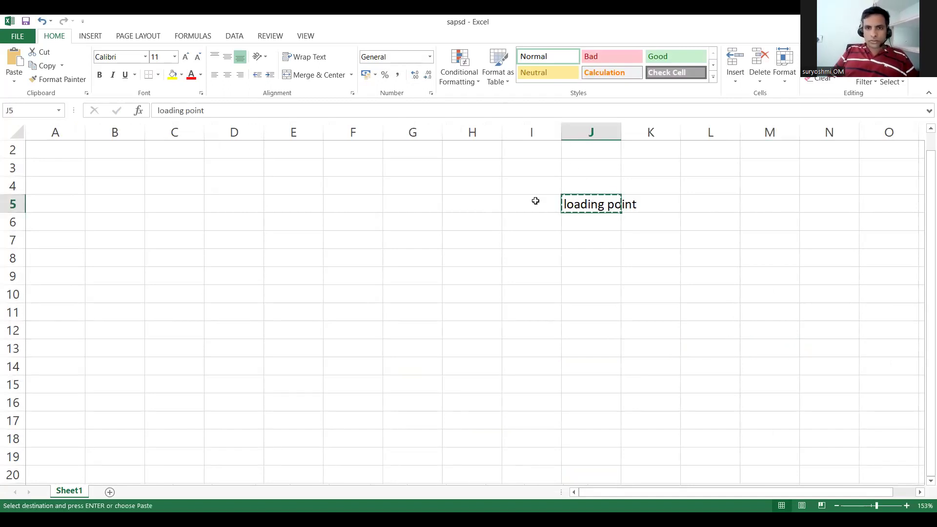
click(343, 201)
key(ctrl+v)
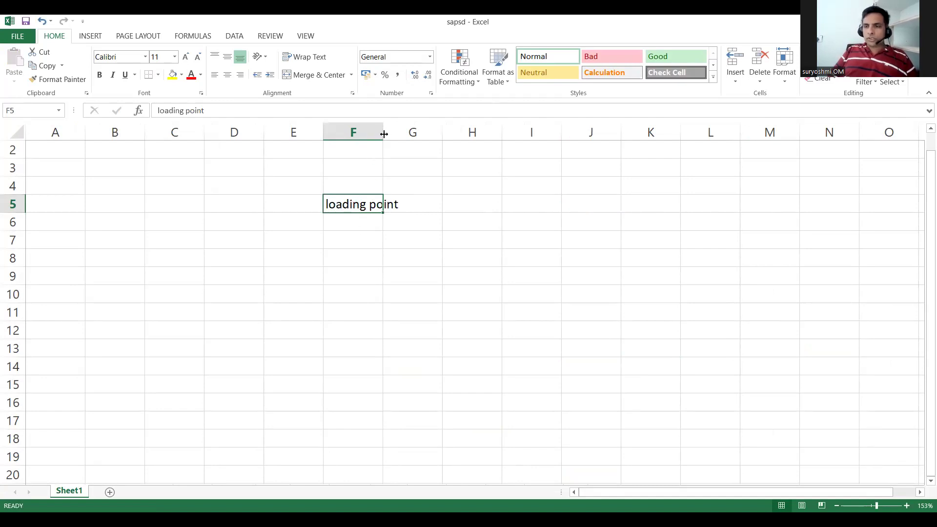
drag(385, 131, 405, 131)
click(431, 263)
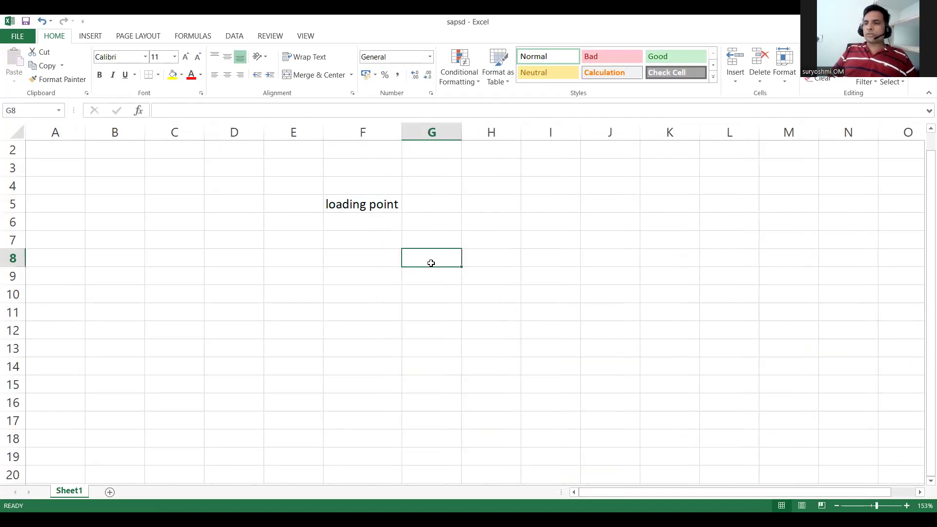
Enter the label 'shipping point' in cell G8
click(373, 233)
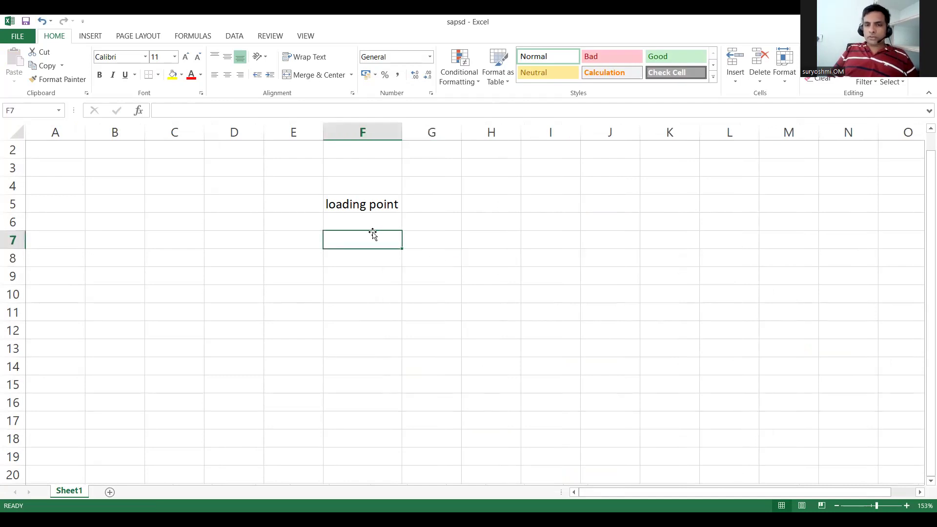
click(461, 251)
text(shpp)
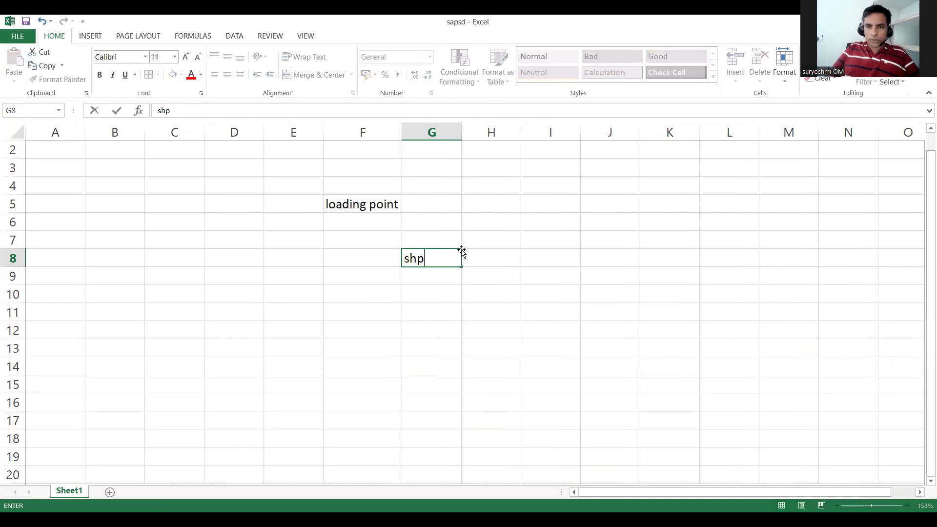
key(BackSpace)
key(BackSpace)
key(BackSpace)
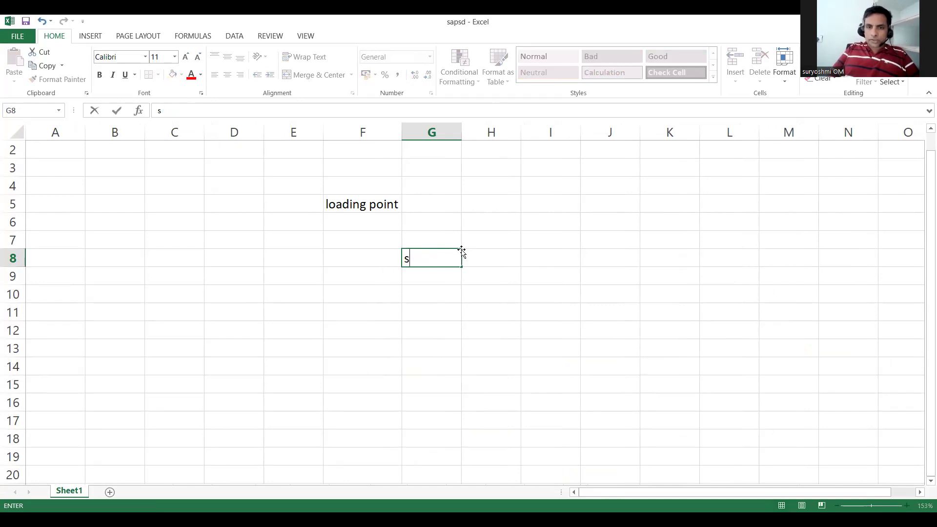
text(hipp)
key(BackSpace)
key(BackSpace)
key(BackSpace)
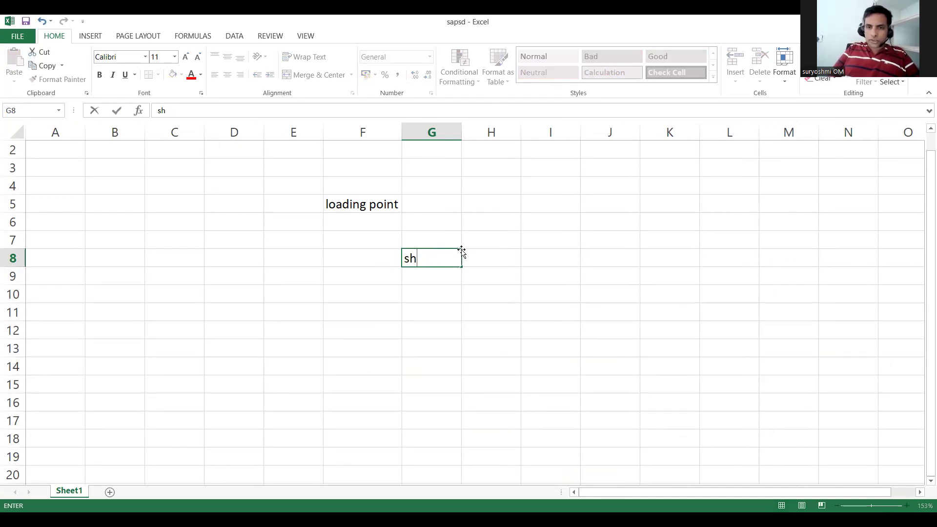
text(ipping po)
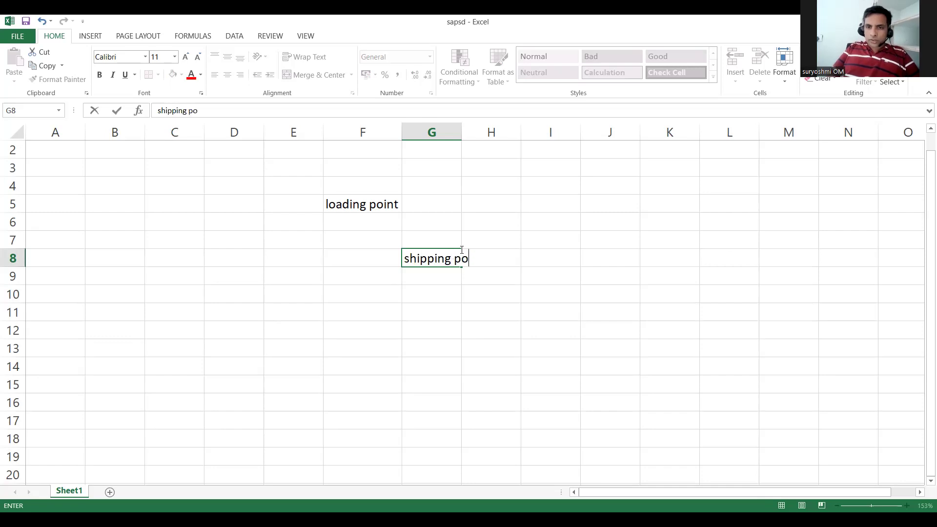
text(int)
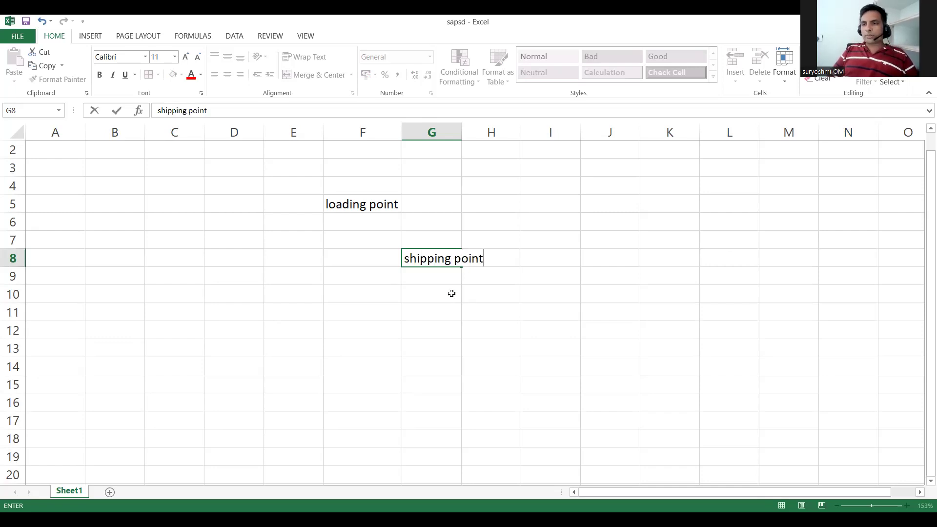
click(434, 289)
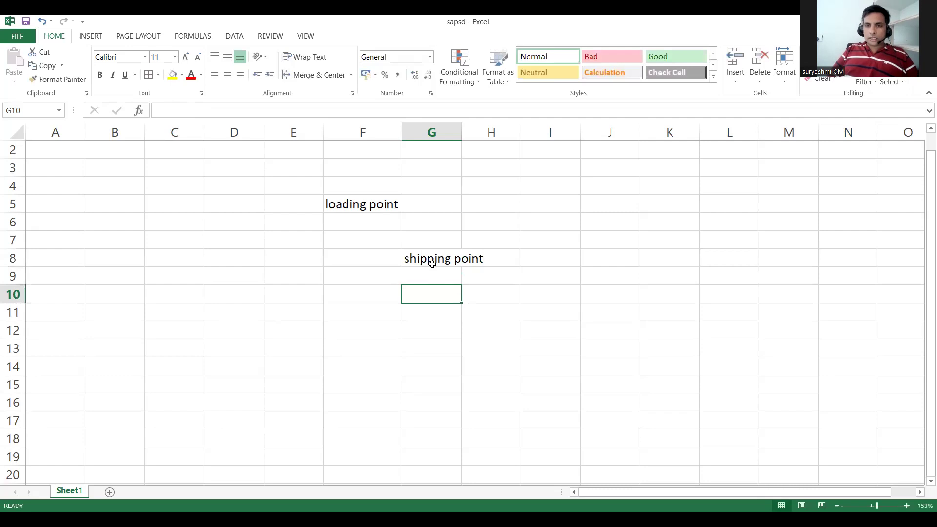
Autofit column G to the 'shipping point' text
click(432, 263)
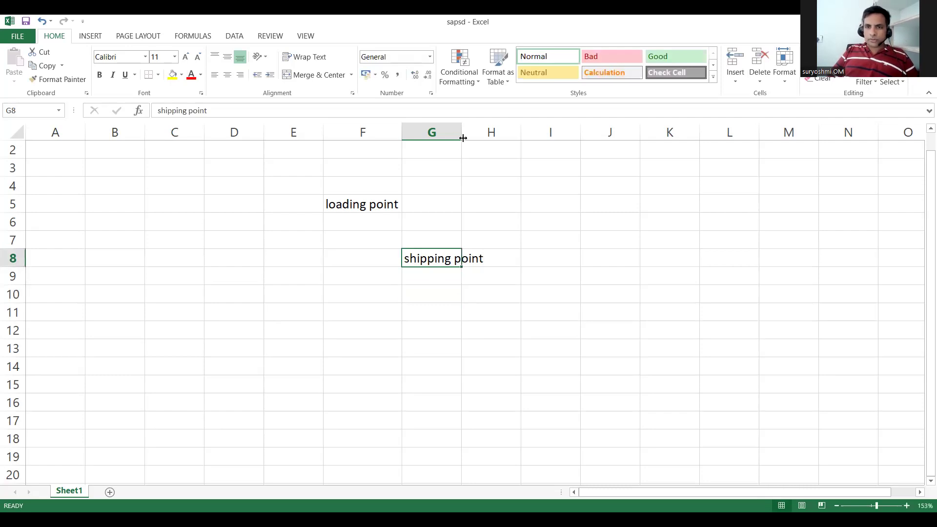
double_click(463, 139)
click(439, 280)
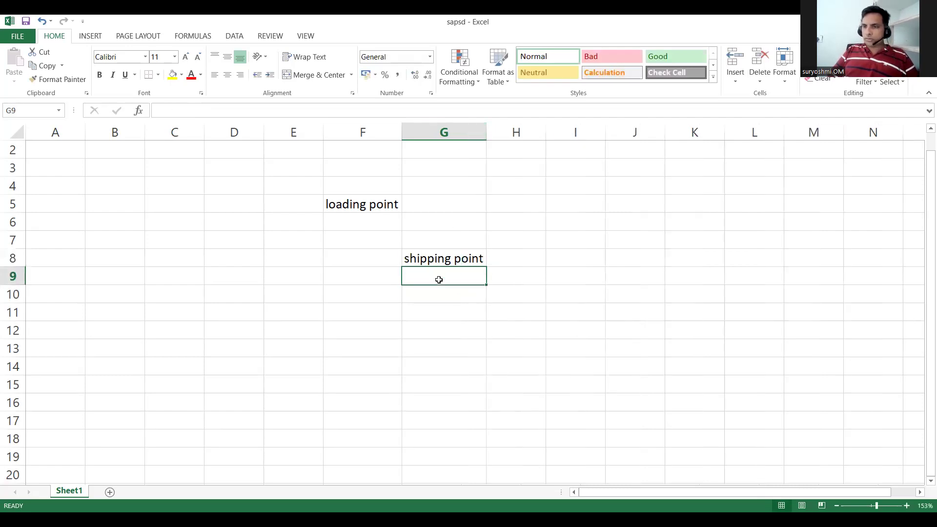
click(432, 262)
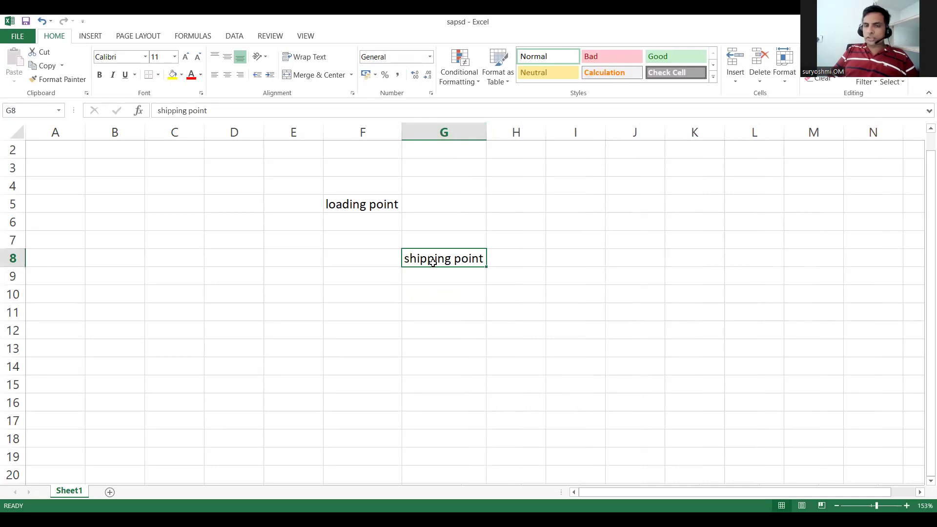
click(443, 288)
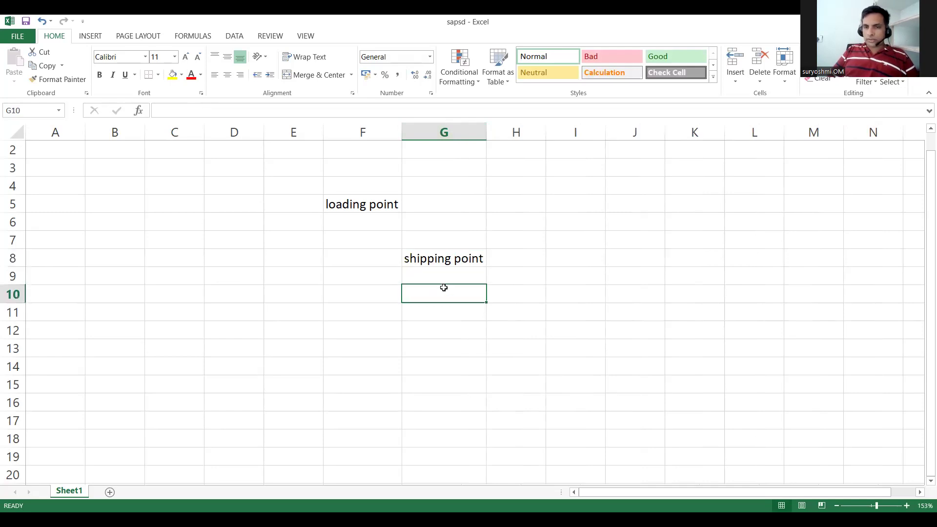
click(445, 262)
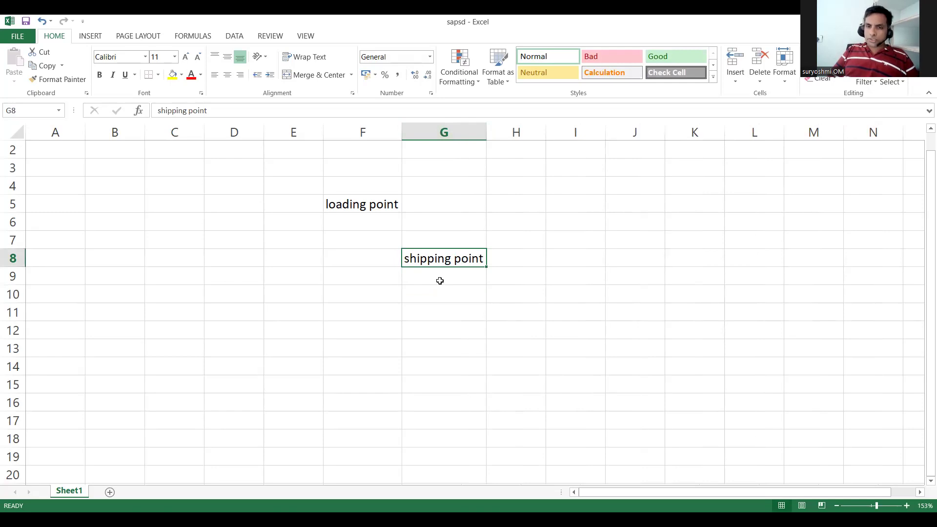
click(442, 280)
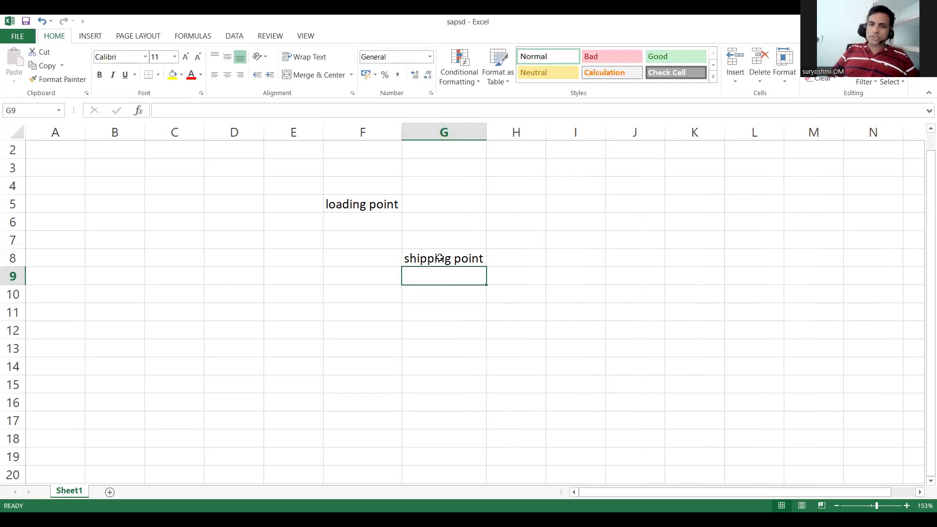
click(440, 258)
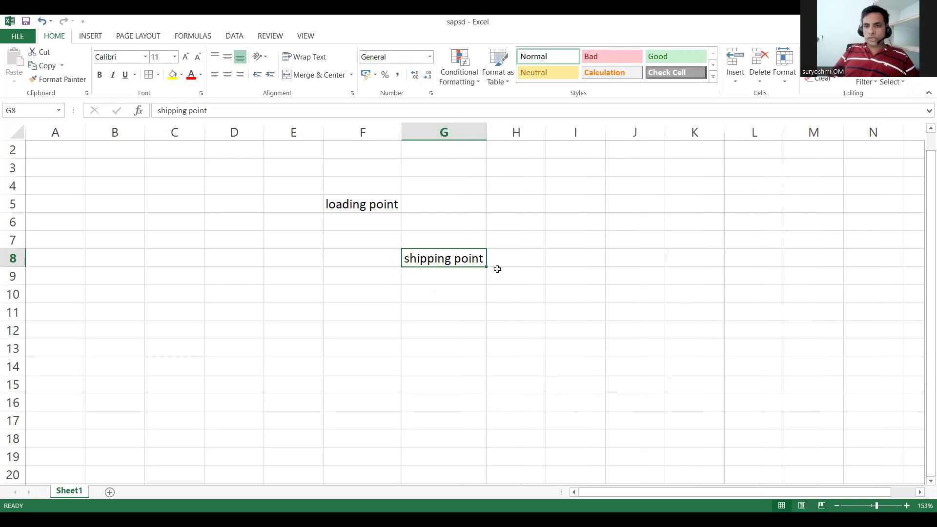
click(598, 305)
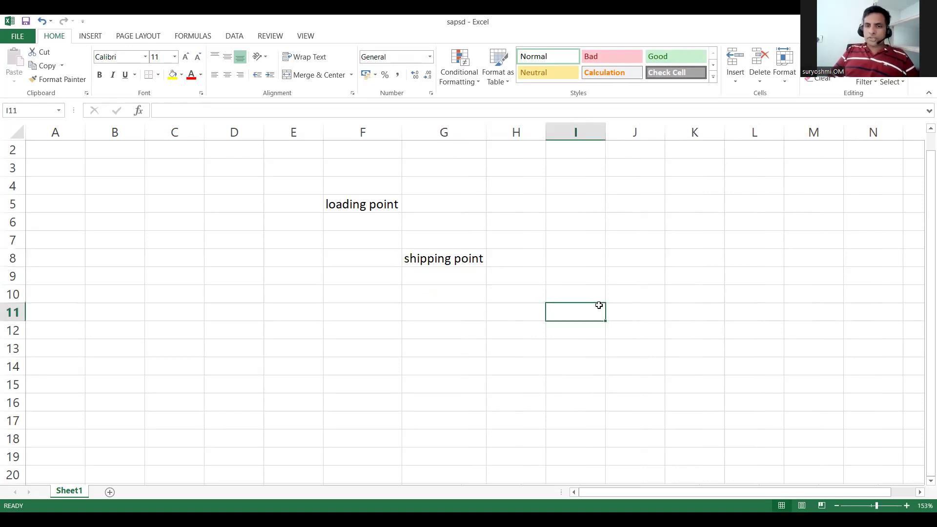
Enter FACTORY LOCATED in G11 and USA beside it in I11
click(438, 316)
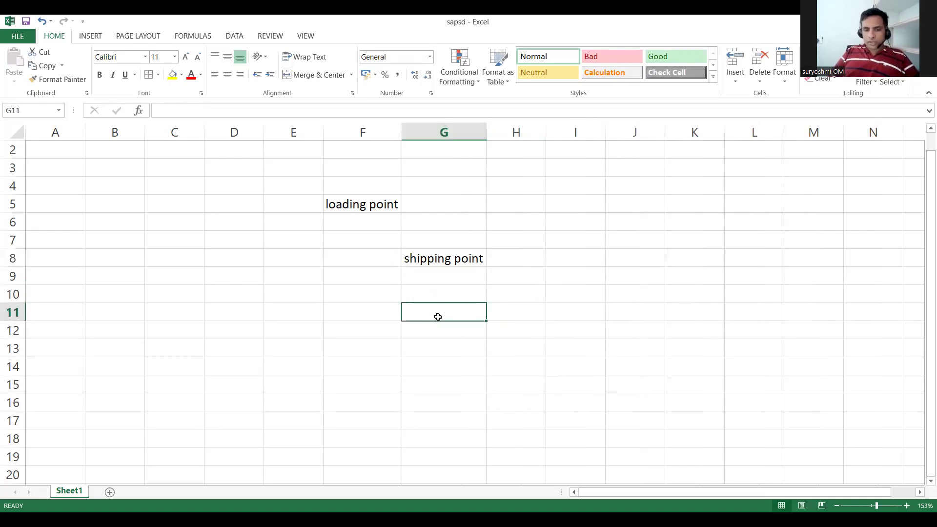
text(FAC)
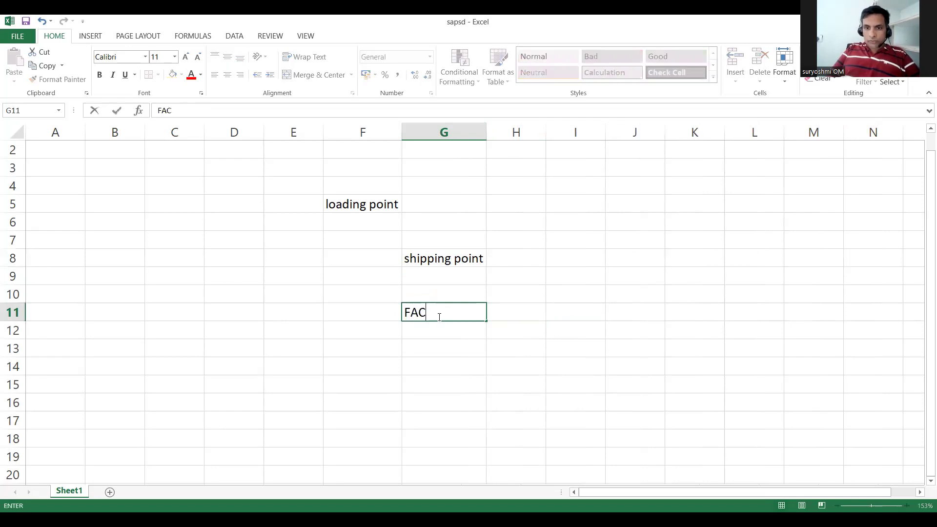
text(TORY LOCATED)
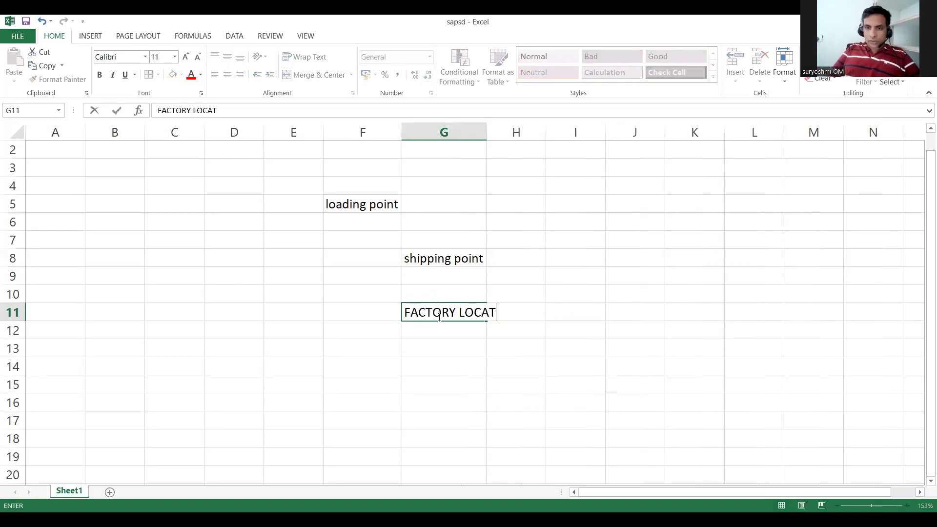
click(452, 328)
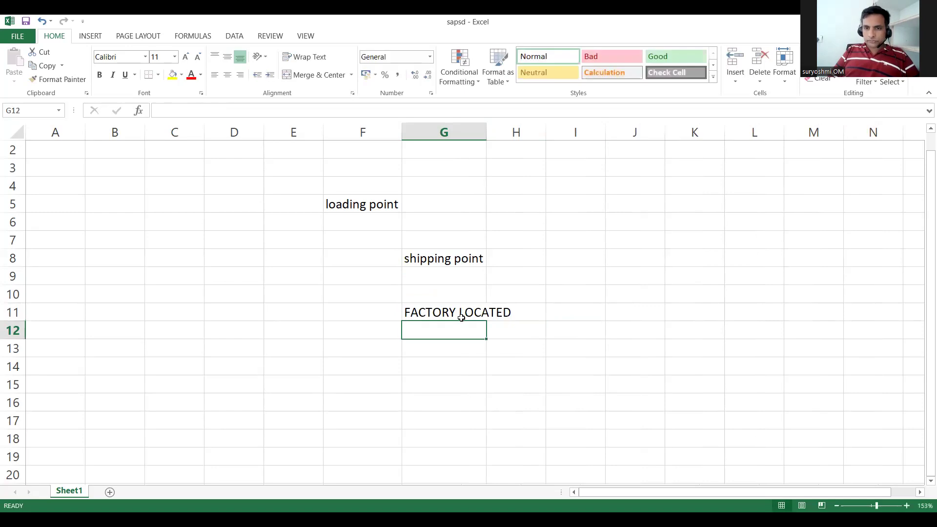
click(539, 317)
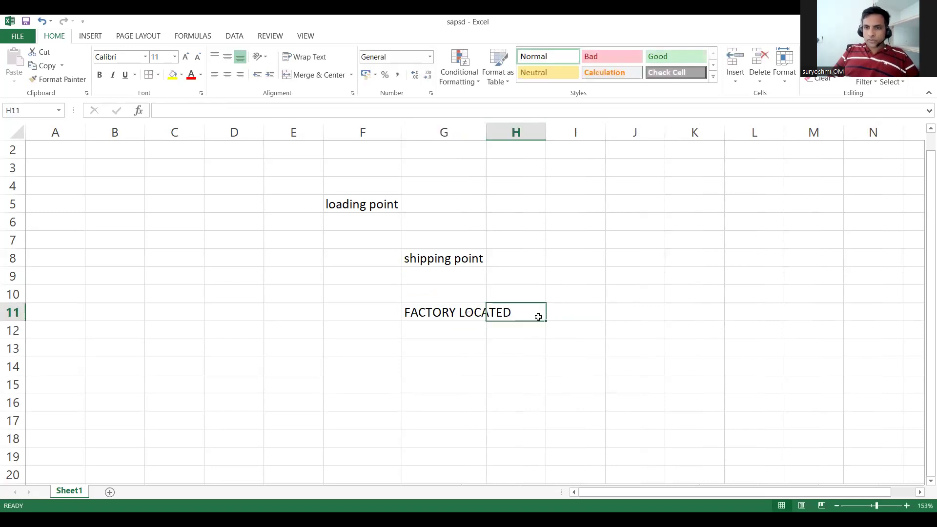
click(574, 315)
text(USA)
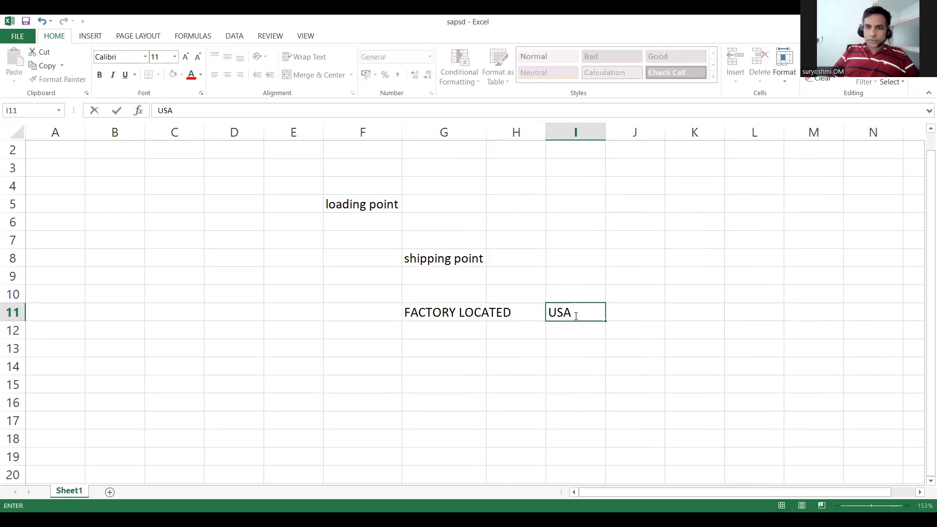
click(403, 358)
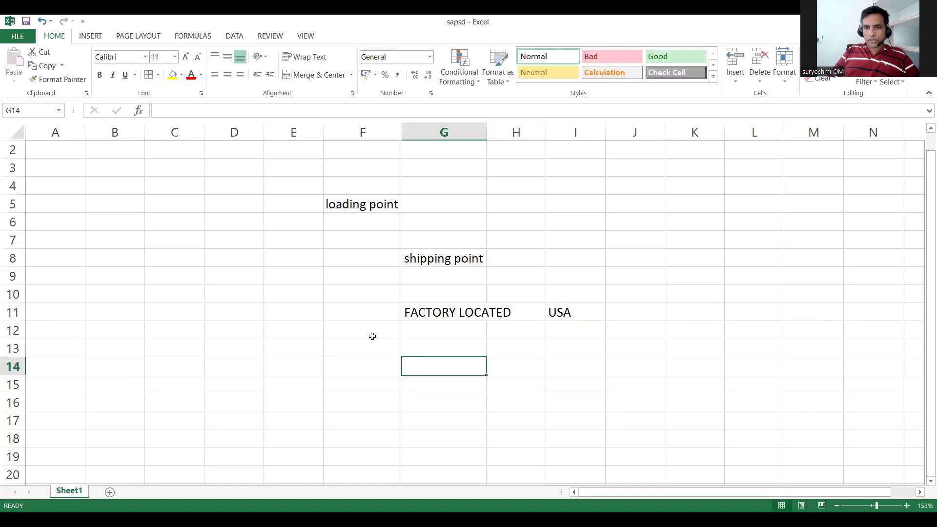
click(436, 313)
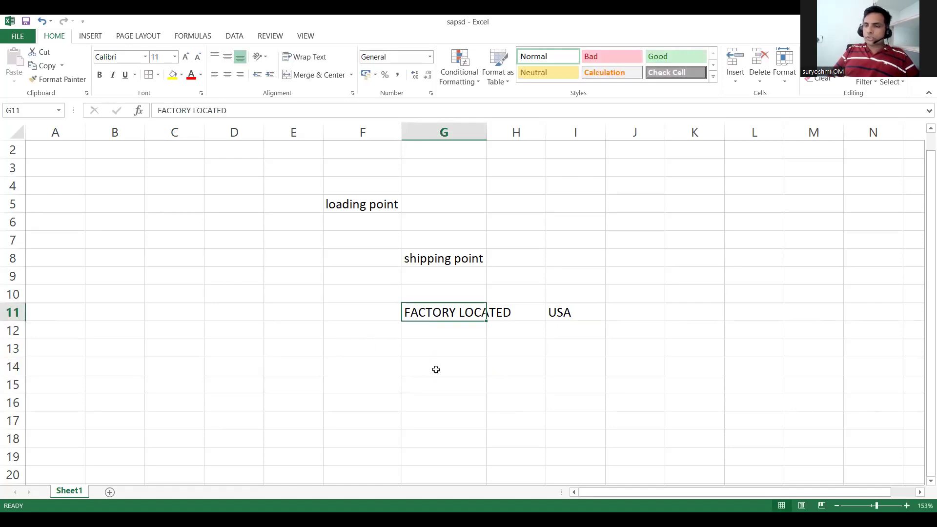
Enter SHIPPING POINT AS NORTH in cell G13
click(295, 293)
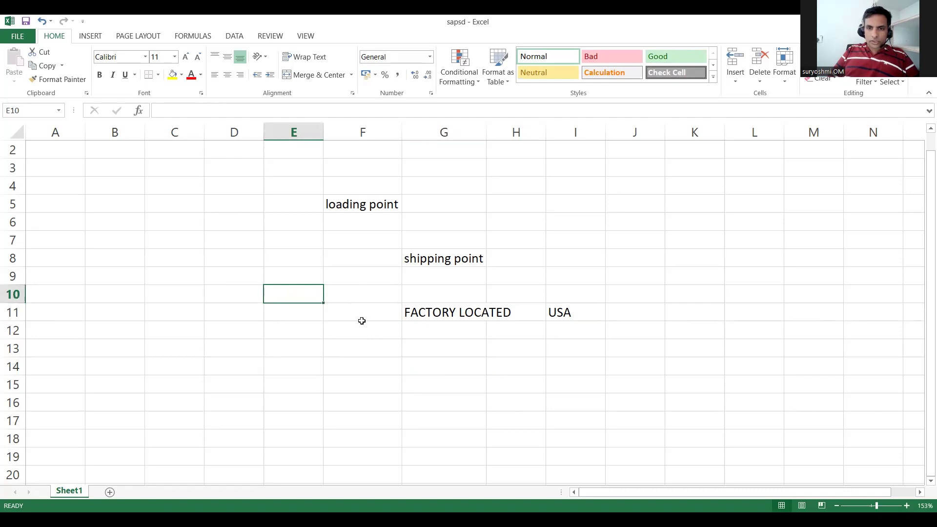
click(459, 341)
text(S)
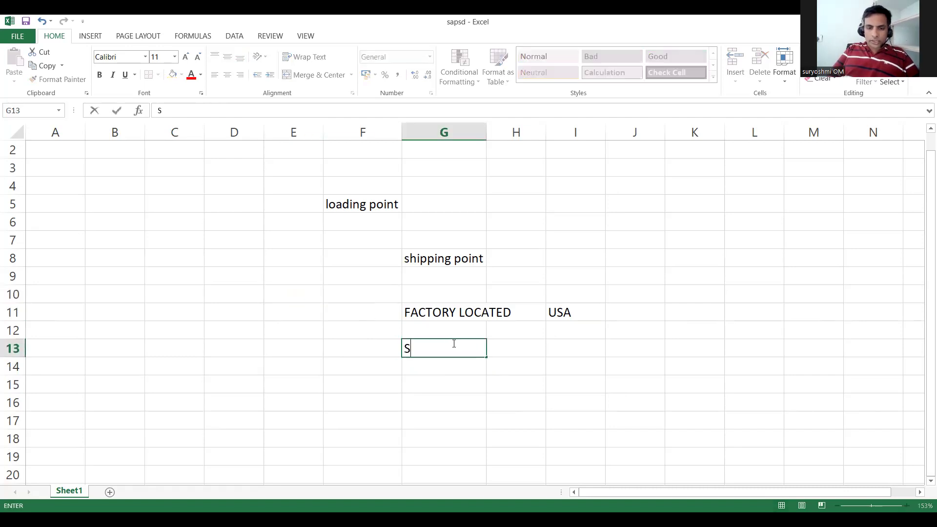
text(HIPPING P)
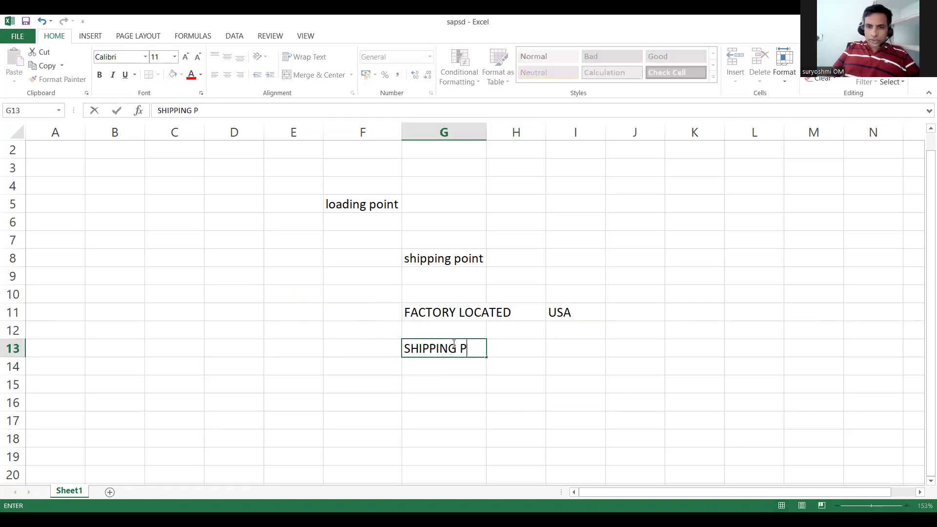
text(OINT AS NOT)
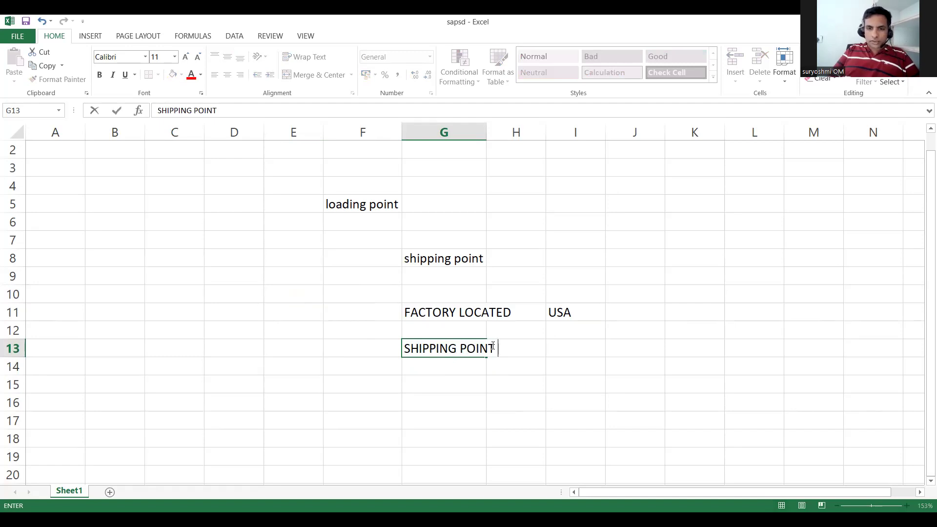
key(BackSpace)
text(RTH)
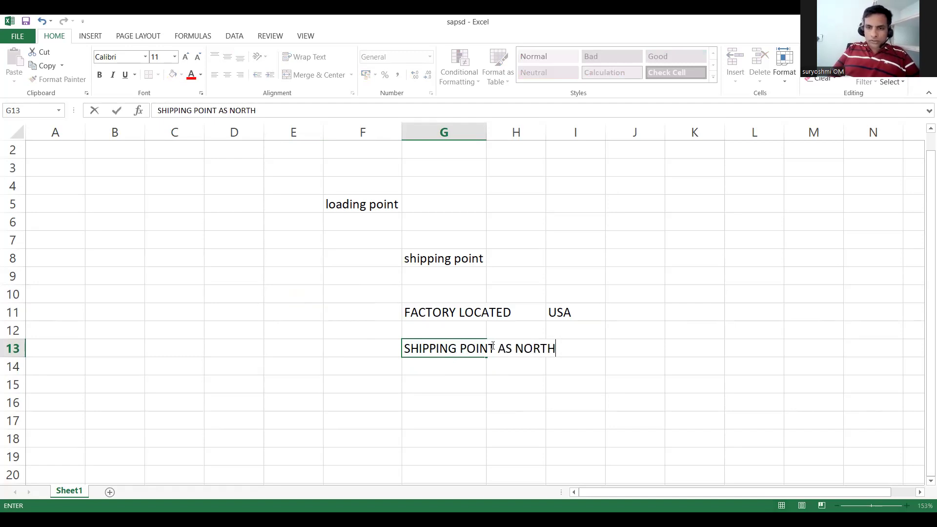
drag(439, 371, 431, 348)
click(431, 348)
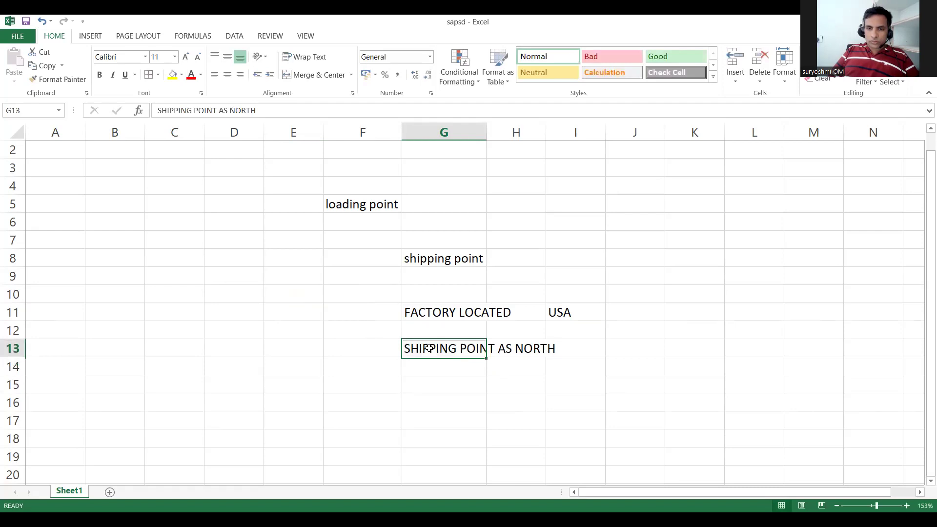
click(279, 312)
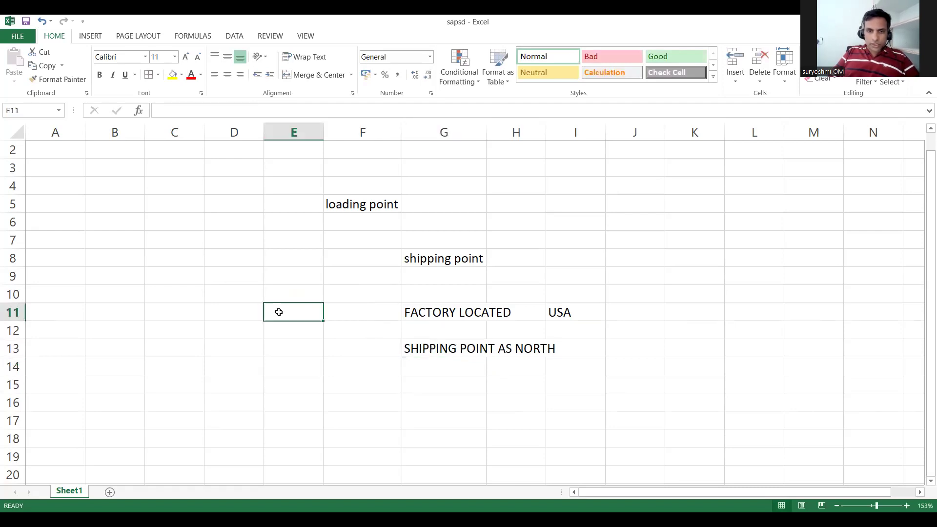
Type SH SOUTH in E11 and move it into G8
text(SH SOUN)
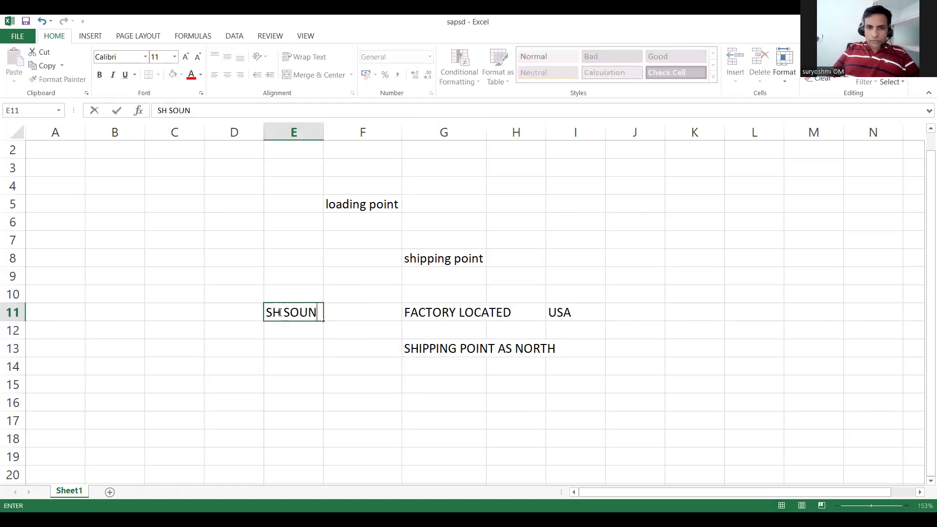
key(BackSpace)
text(TH)
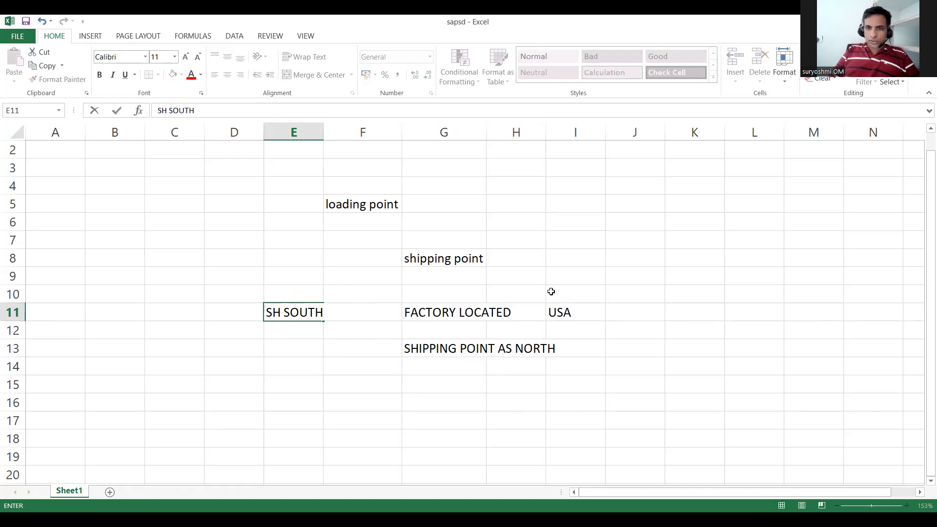
click(295, 329)
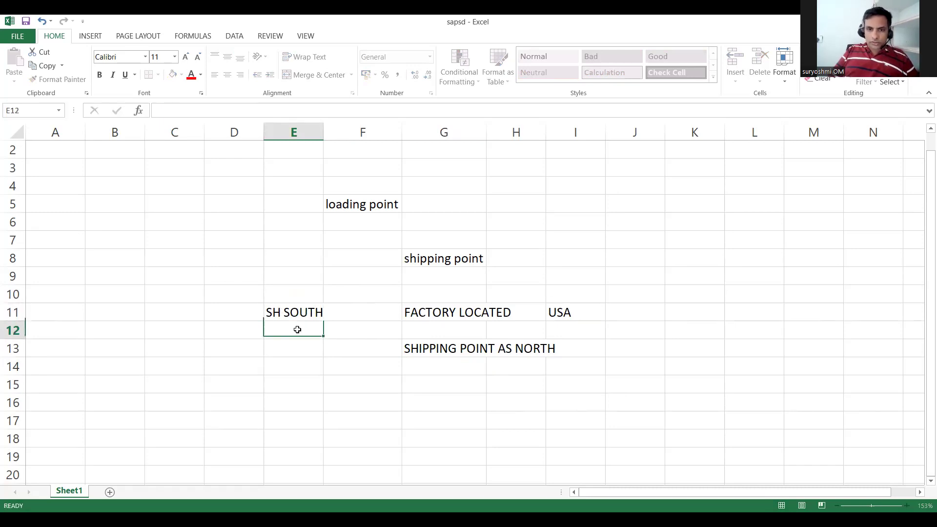
click(295, 314)
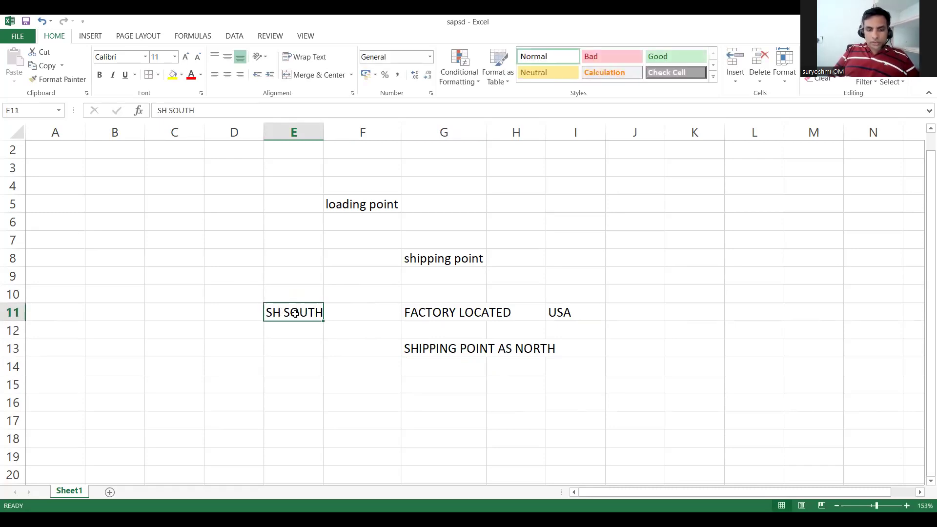
key(ctrl+c)
click(429, 260)
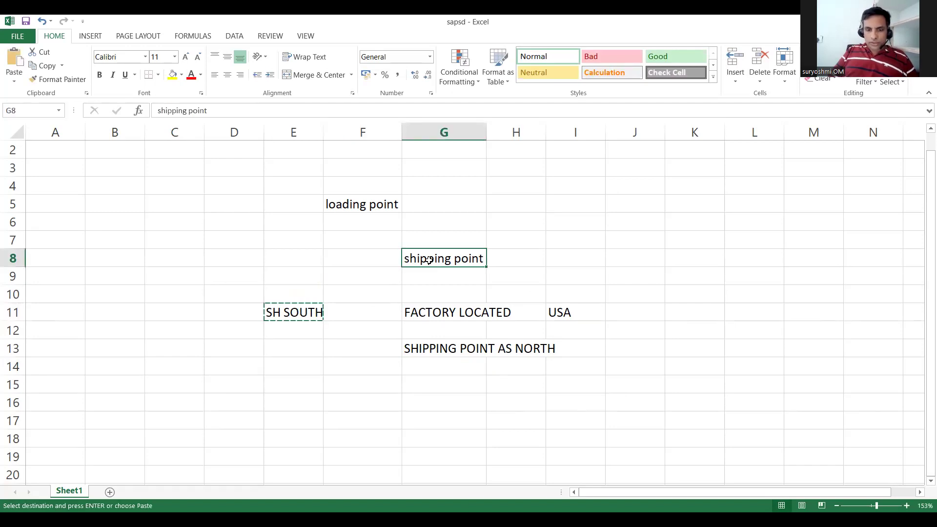
key(Return)
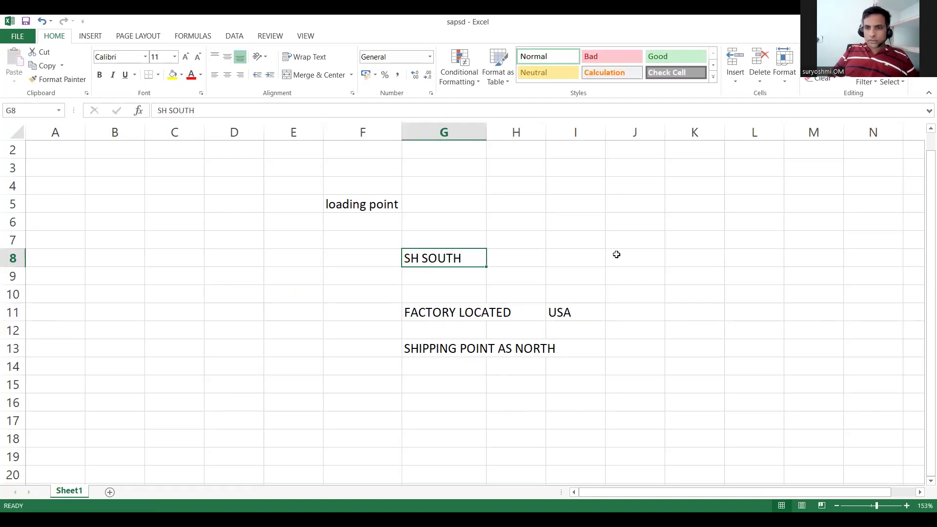
Replace USA in I11 with SH EAST and enter SH WEST in E11
click(574, 306)
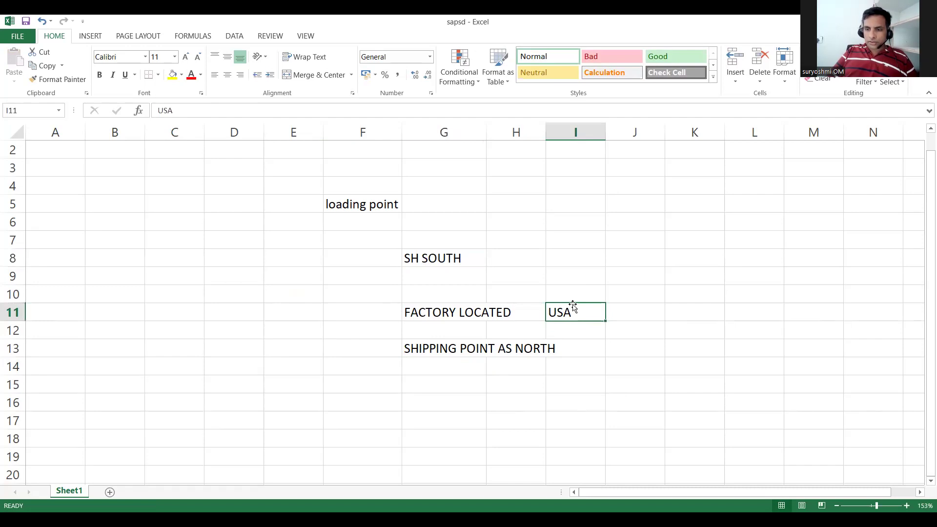
key(Delete)
text(S)
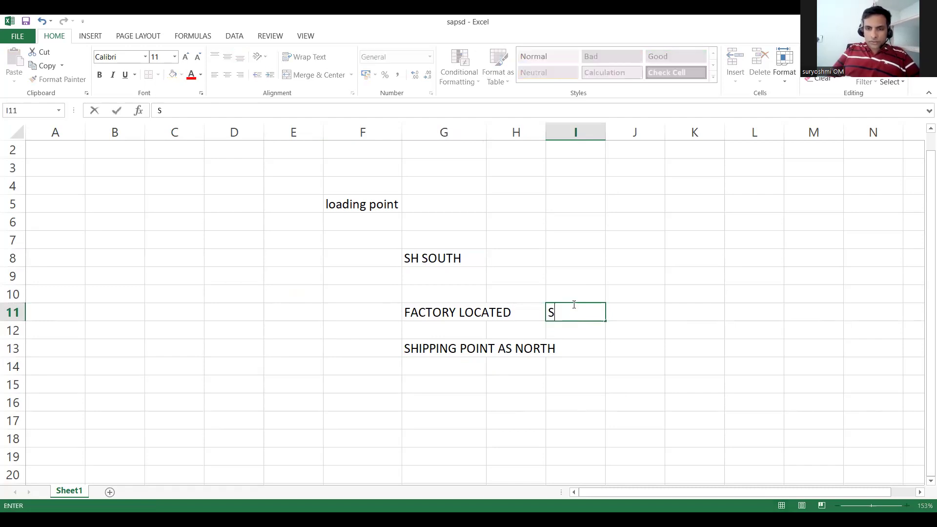
text(H EAST)
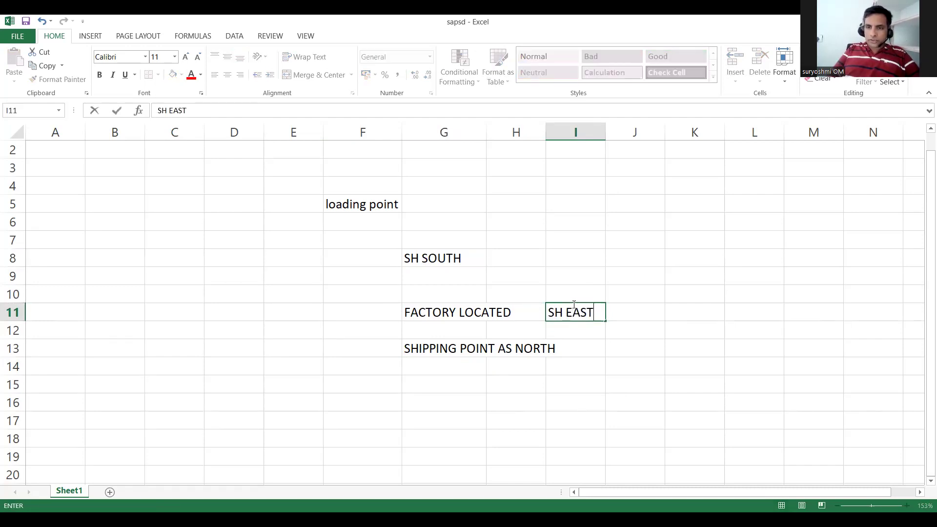
click(333, 314)
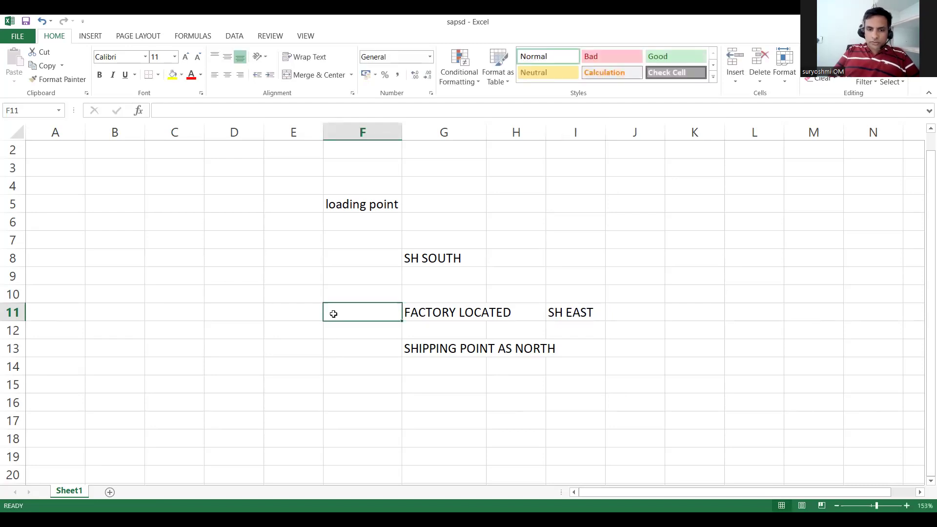
key(Left)
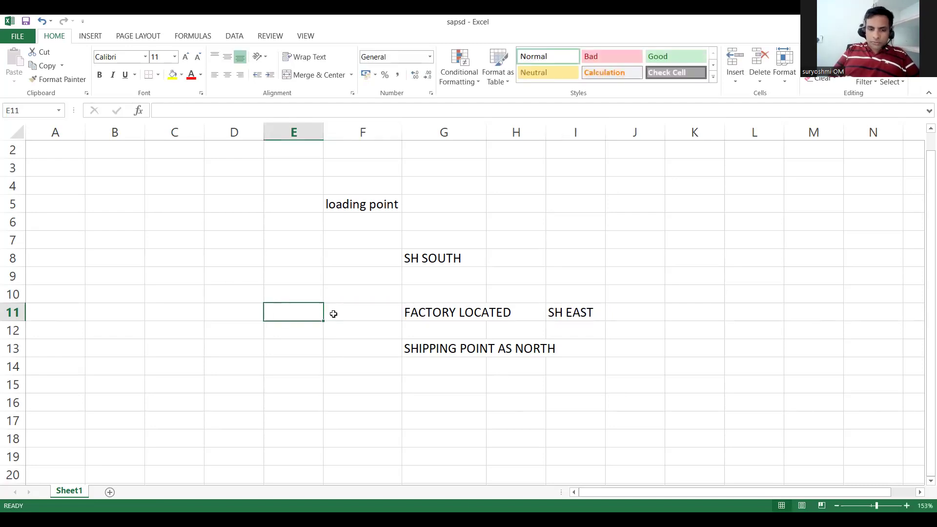
text(SH WEN)
key(BackSpace)
text(S)
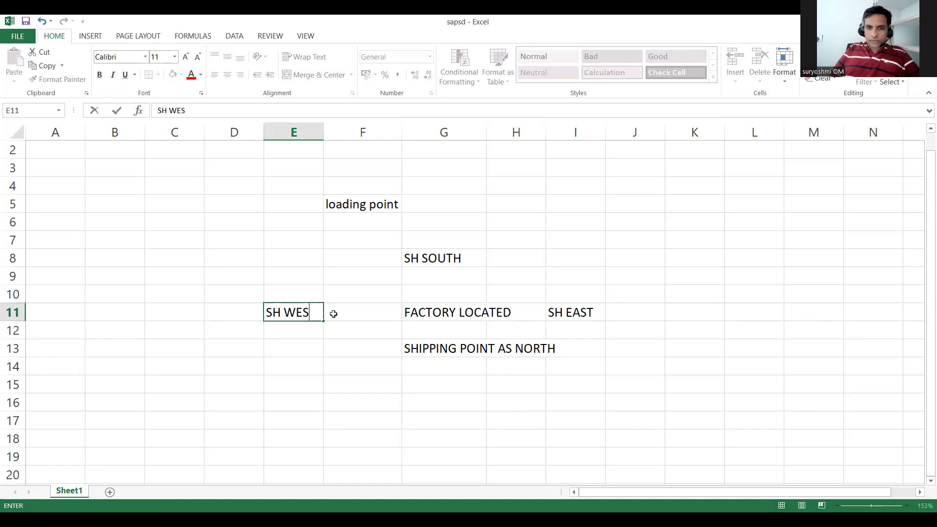
text(T)
click(361, 336)
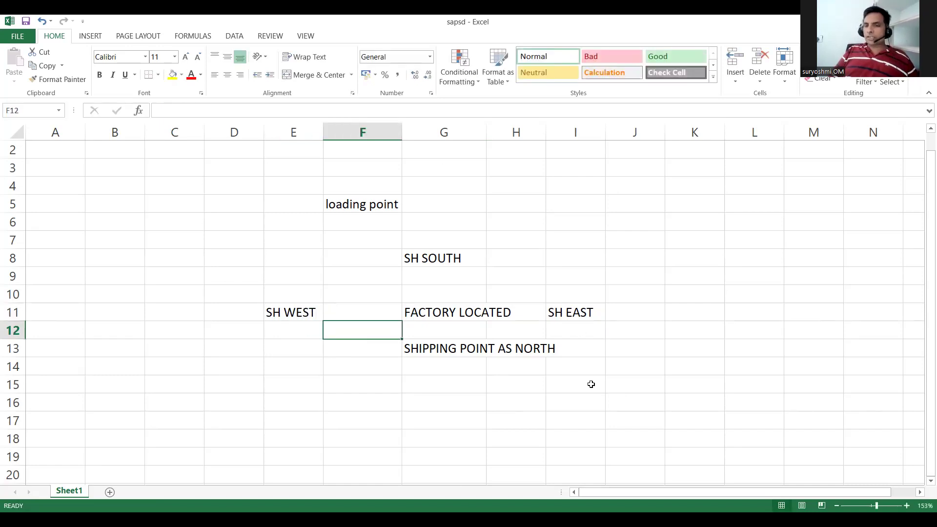
click(459, 354)
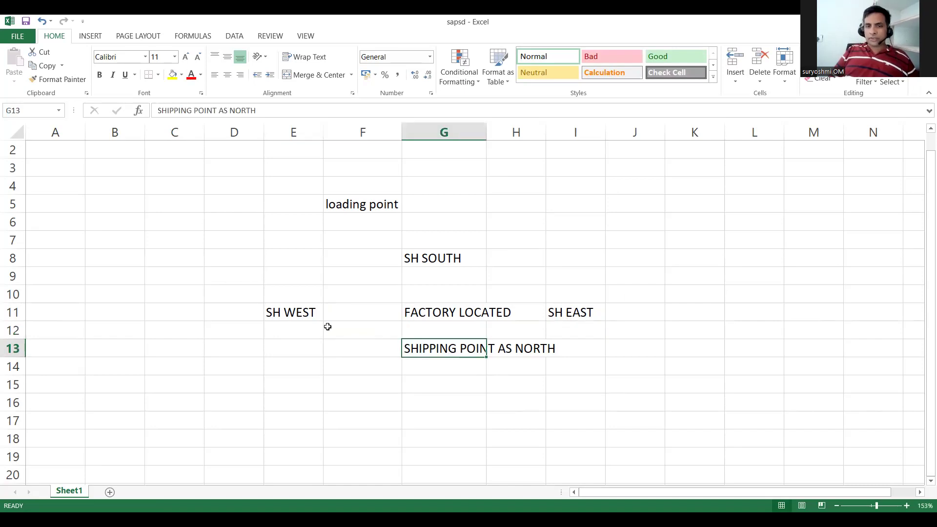
click(471, 360)
click(441, 347)
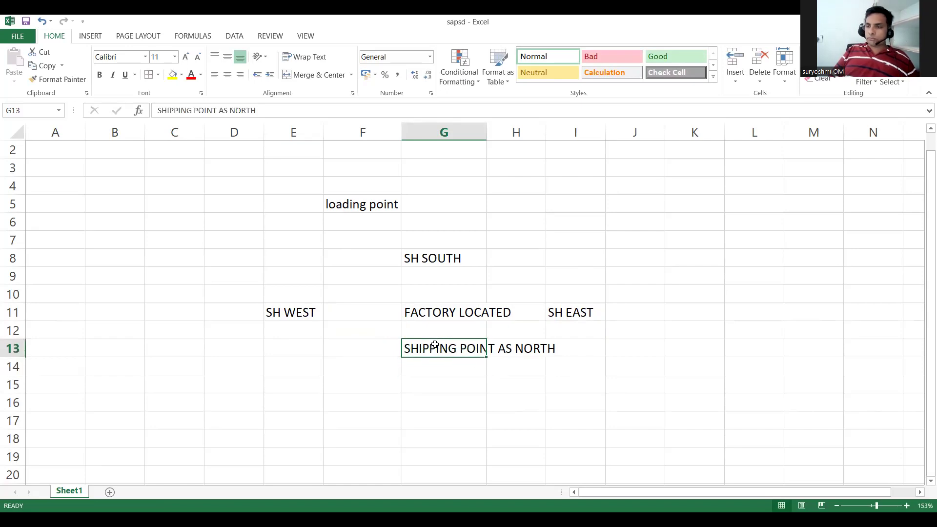
click(528, 345)
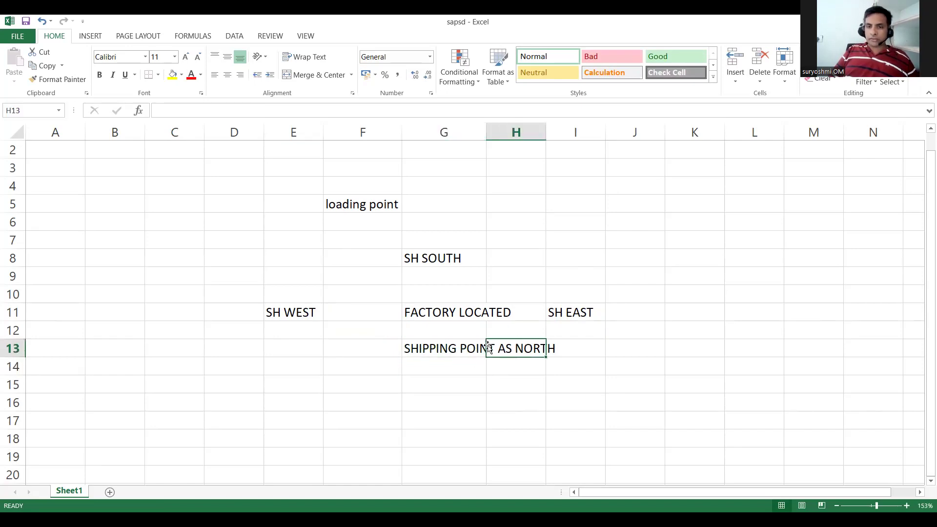
click(450, 347)
drag(522, 385, 457, 350)
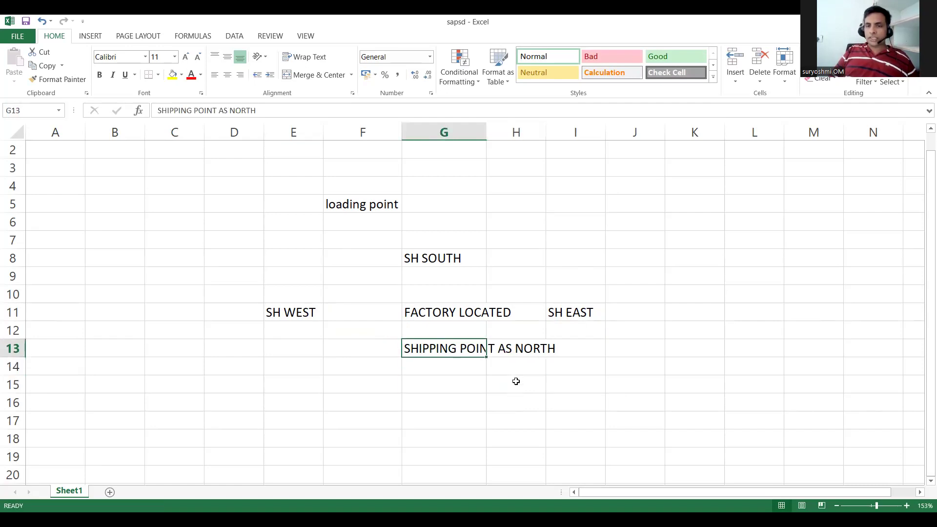
click(516, 380)
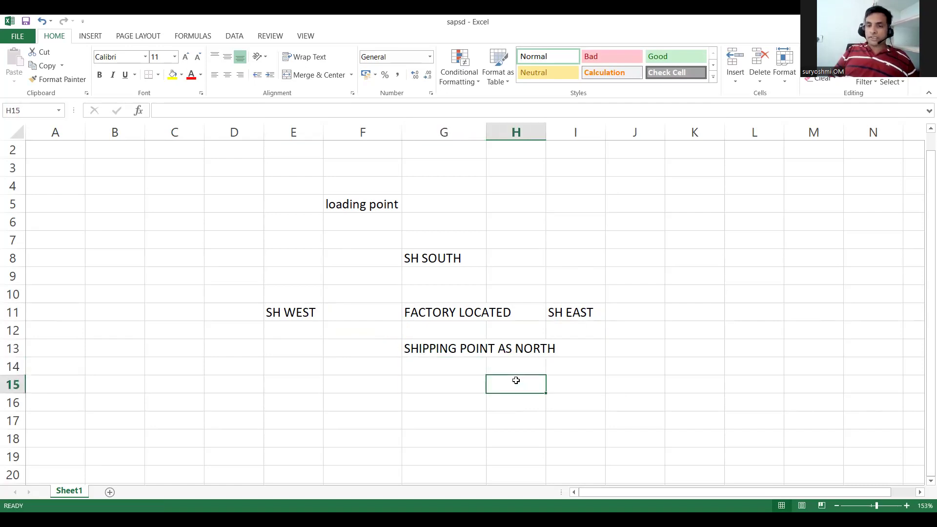
click(512, 354)
click(516, 370)
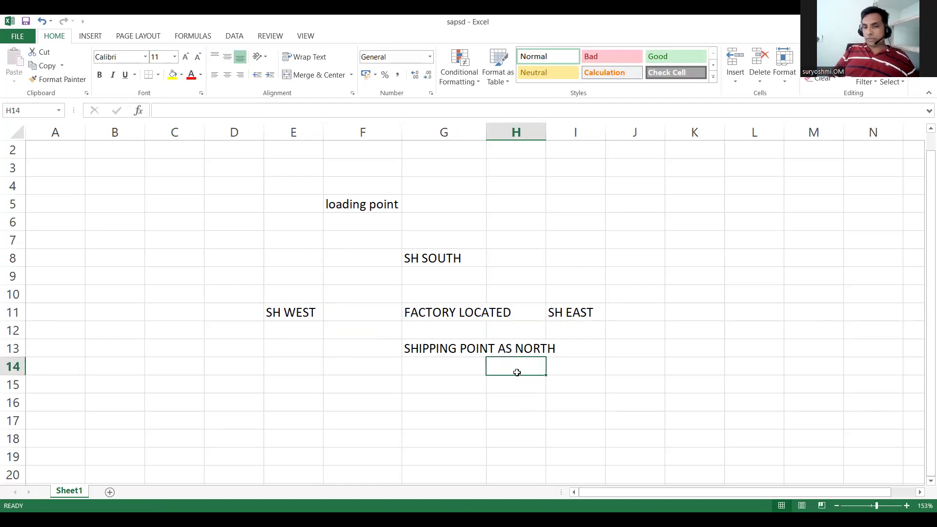
click(523, 385)
click(526, 371)
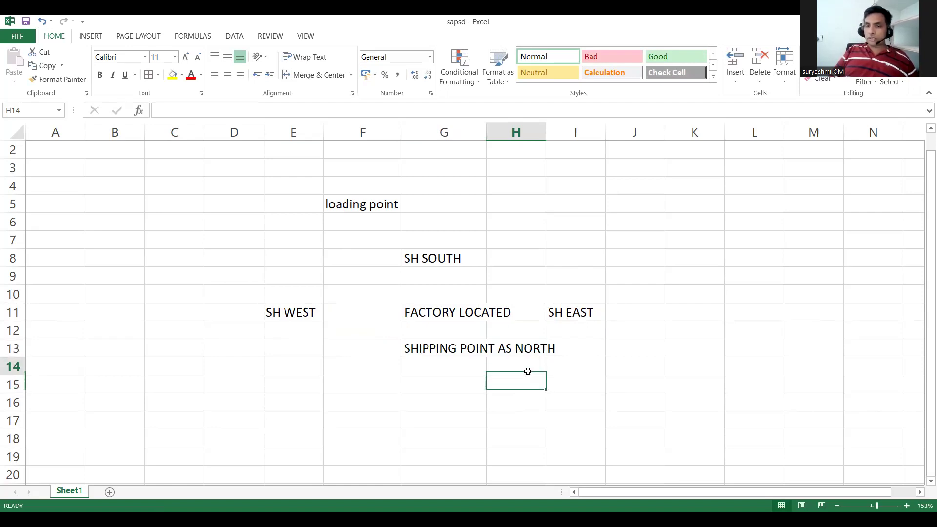
click(563, 378)
click(565, 366)
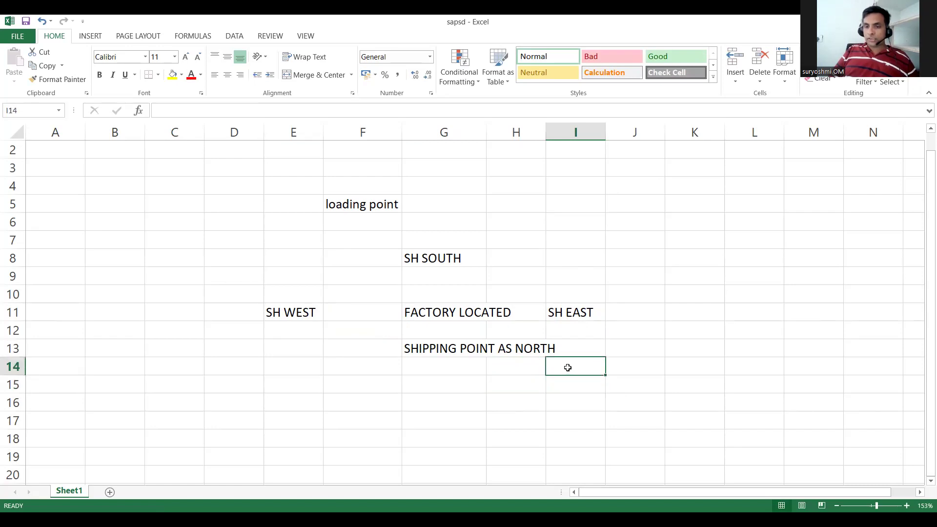
Enter GATE1, GATE2 and GATE3 in cells I14 to I16
text(GATE1)
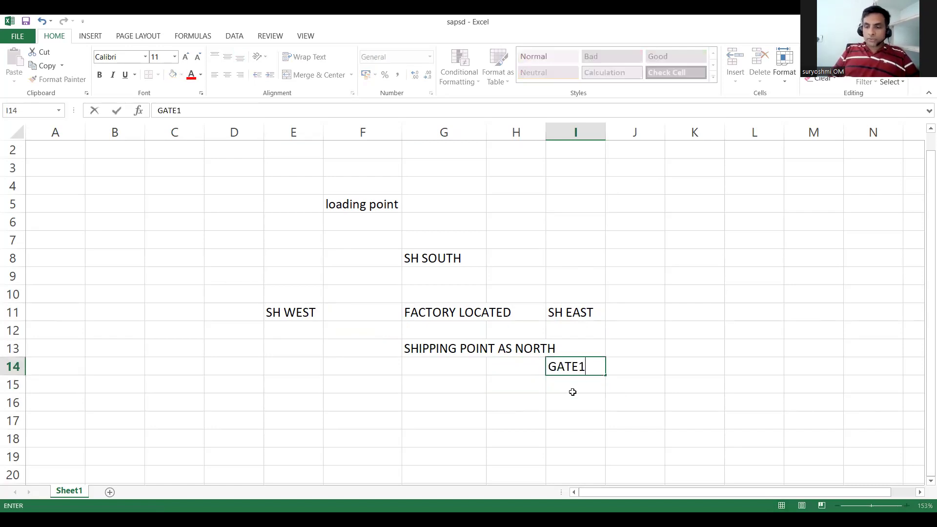
key(Return)
text(GA)
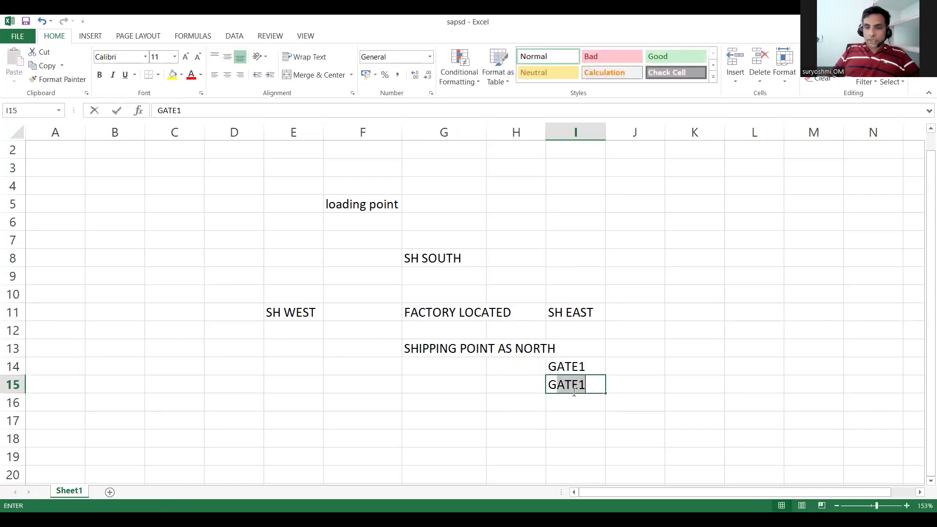
text(T2)
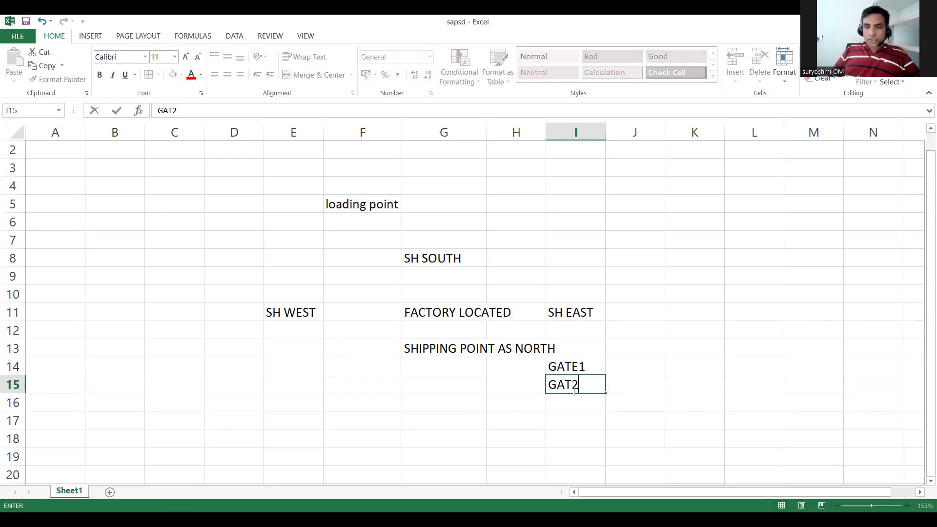
key(BackSpace)
key(BackSpace)
text(TE1)
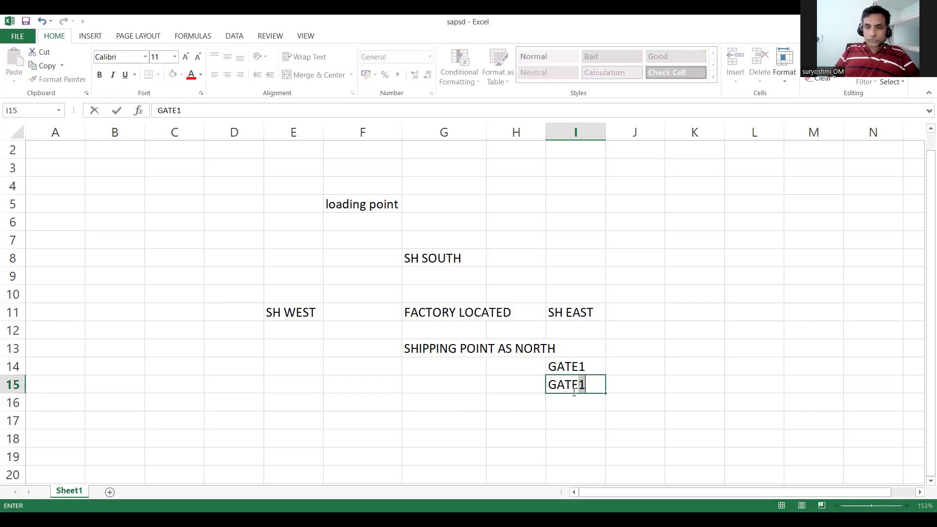
key(Return)
text(GATE3)
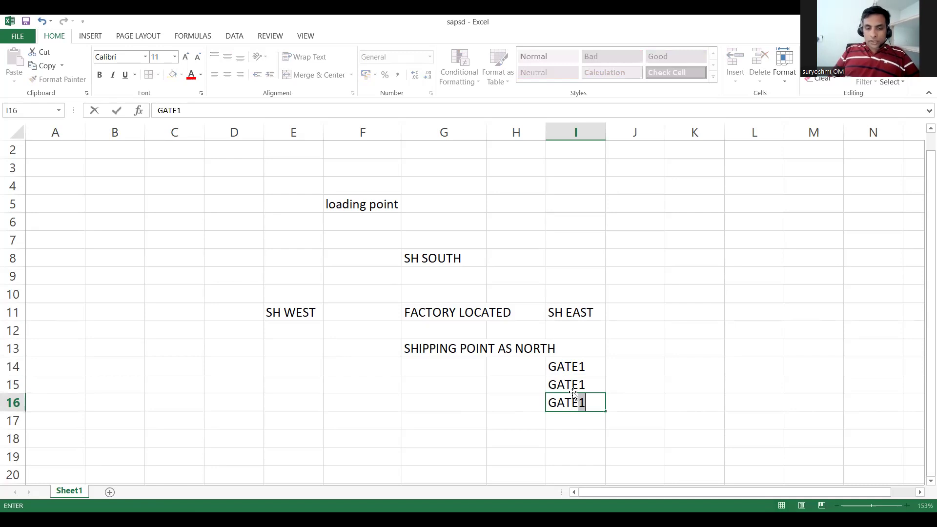
click(575, 389)
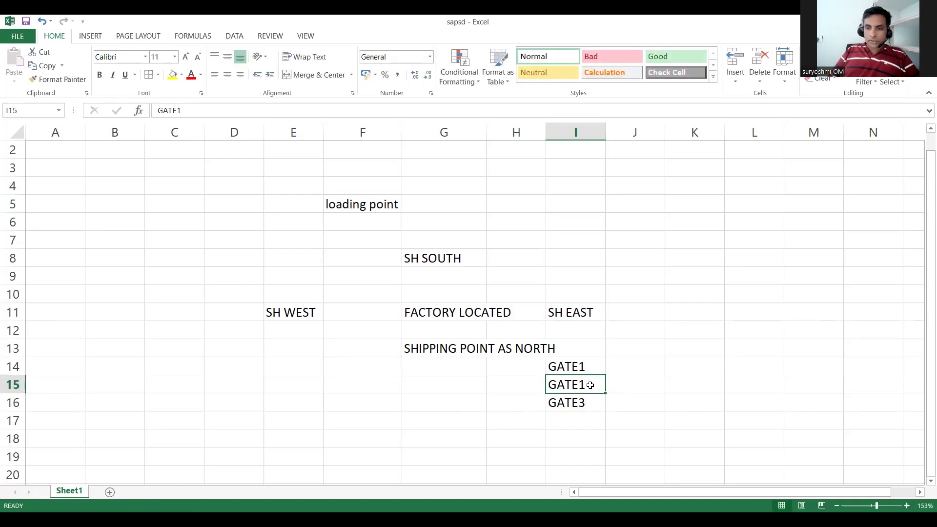
Correct the autocompleted entry in I15 so it reads GATE2
double_click(592, 386)
key(BackSpace)
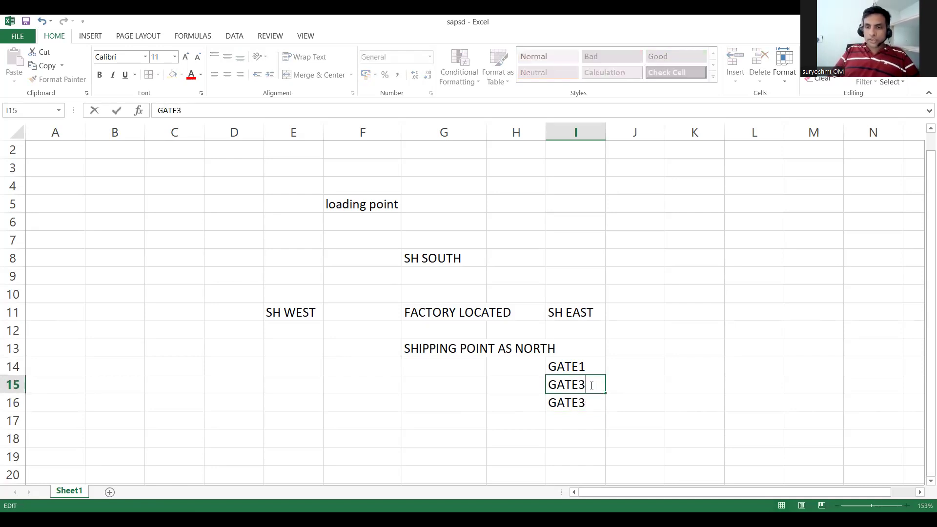
click(601, 352)
click(633, 291)
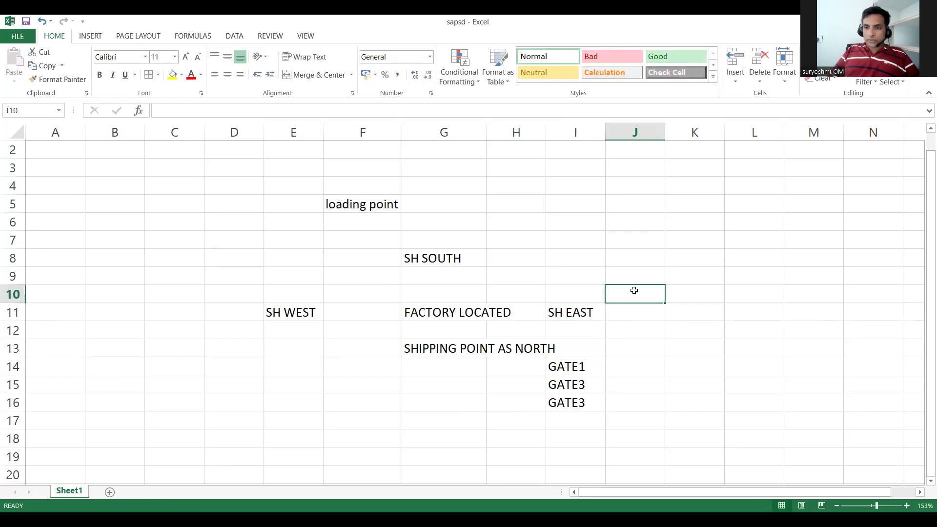
drag(635, 280, 555, 382)
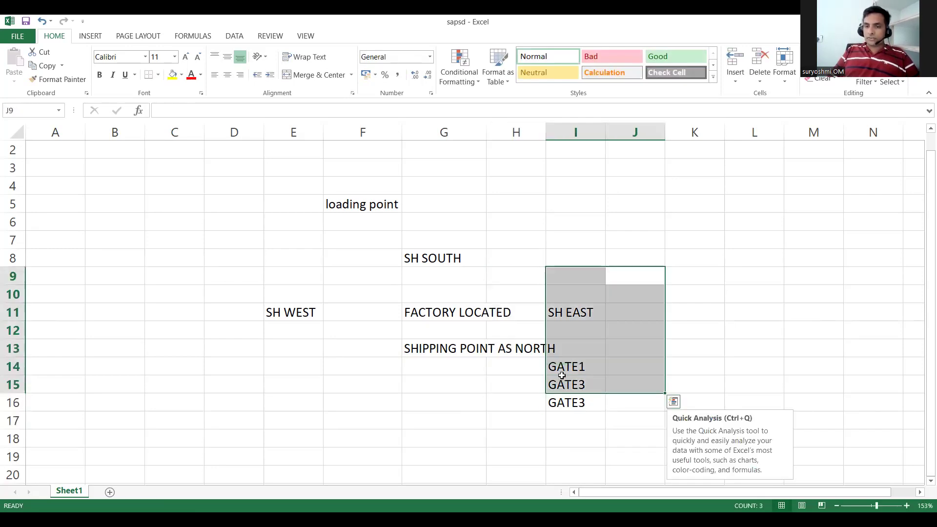
click(562, 384)
click(496, 353)
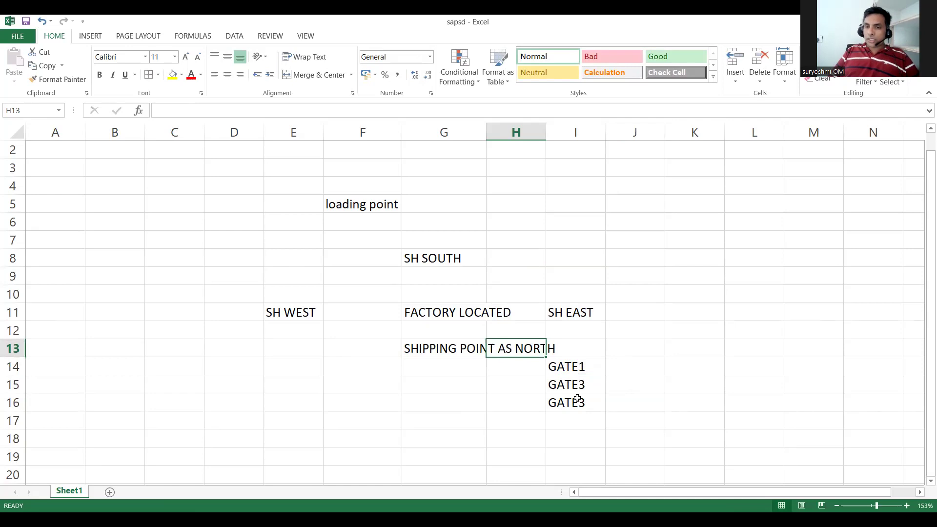
double_click(583, 385)
key(BackSpace)
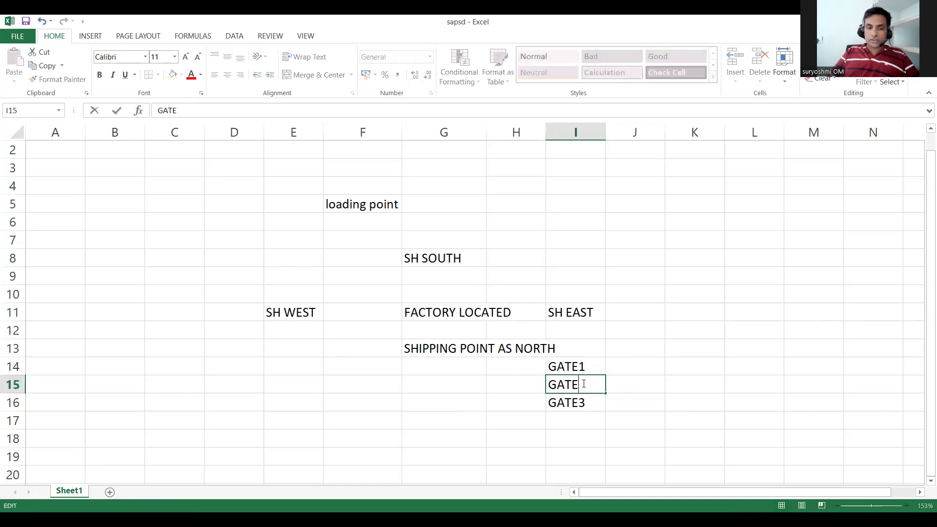
text(2)
key(Left)
key(Left)
key(Left)
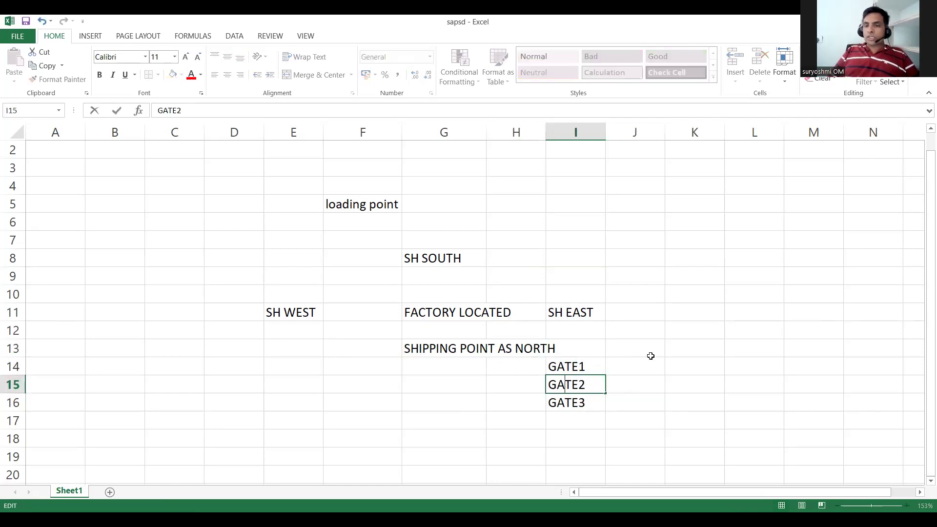
click(651, 363)
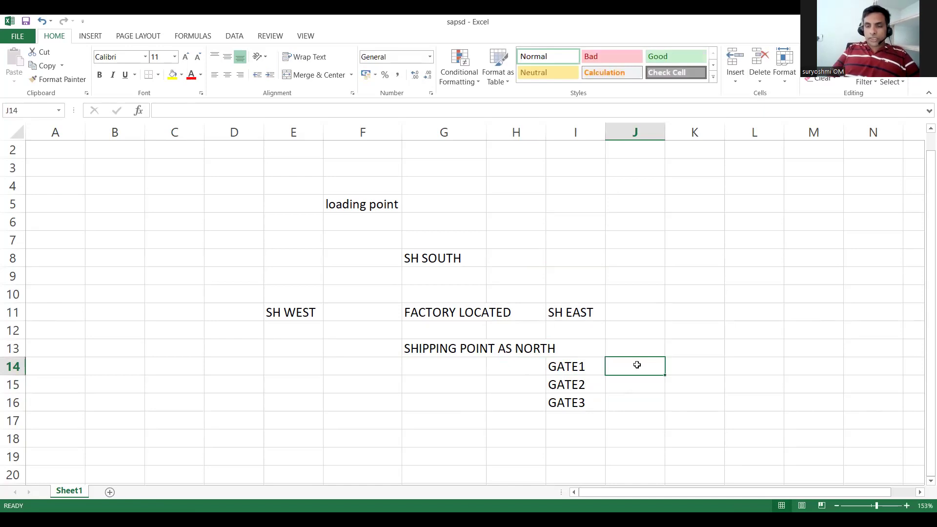
Enter LOADING POINT1 in J14 and copy it into J15 and J16
text(LA)
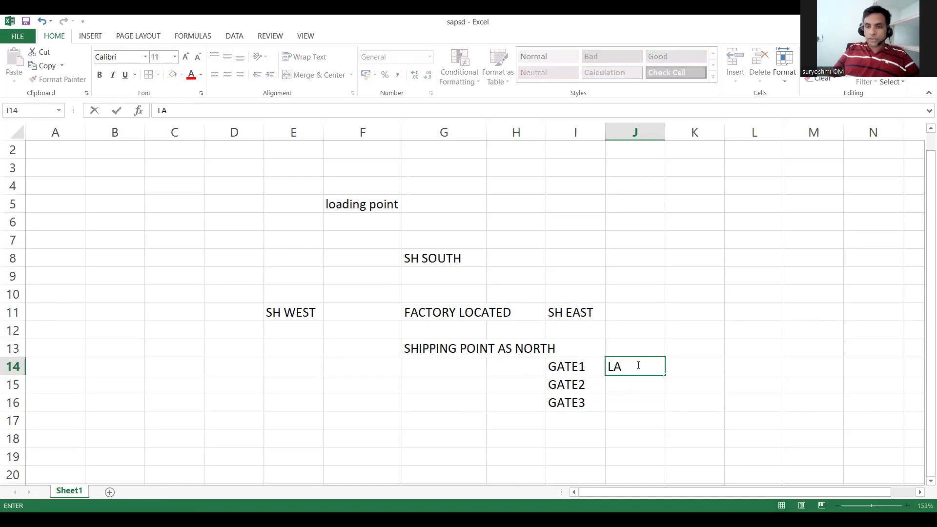
key(BackSpace)
text(OADING POI)
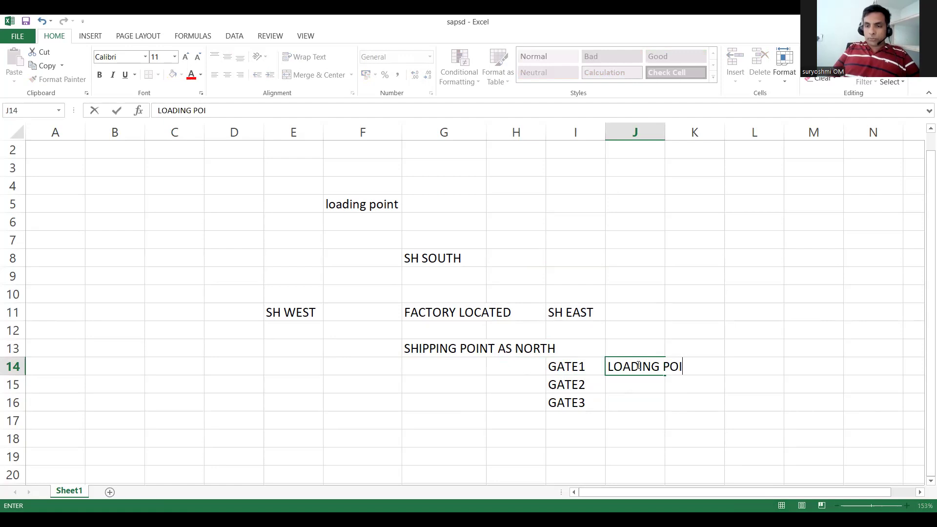
text(NT1)
key(Return)
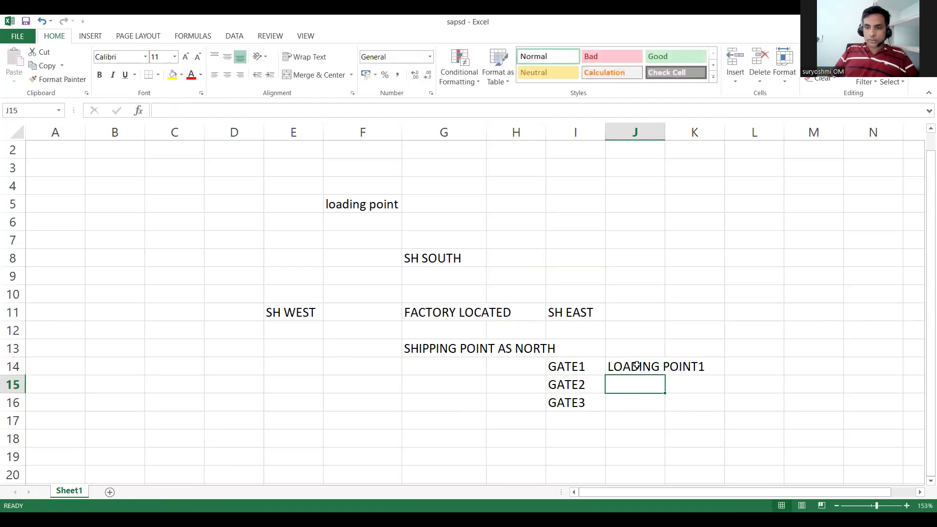
click(637, 367)
key(ctrl+c)
key(Down)
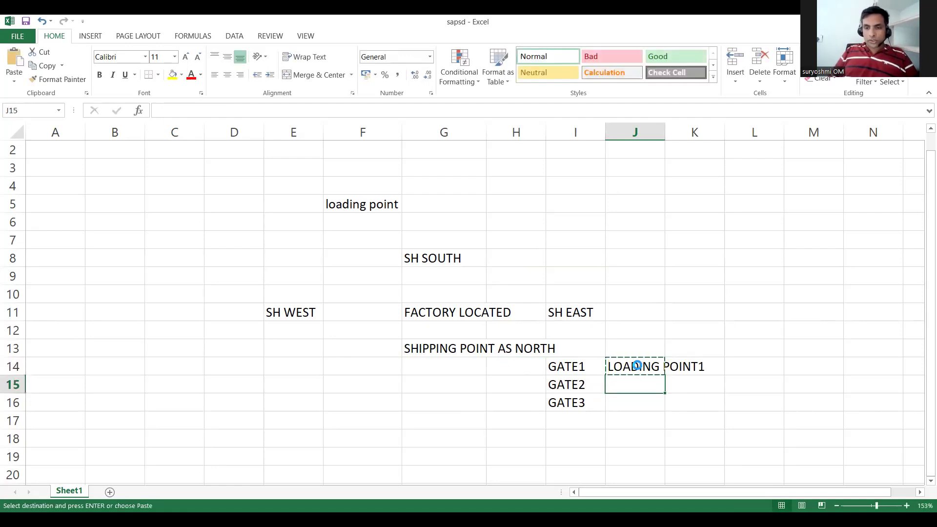
key(ctrl+v)
key(Down)
key(ctrl+v)
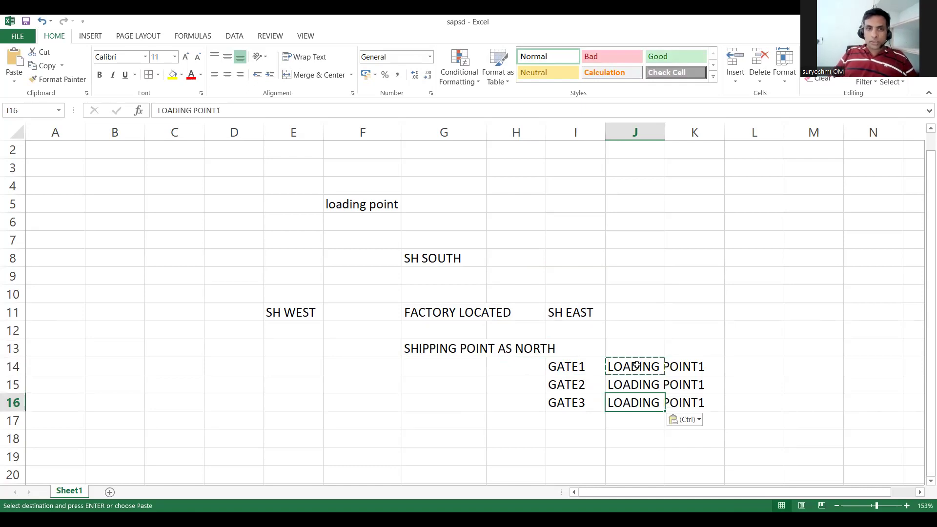
Change J16 to LOADING POINT3 and J15 to LOADING POINT2
double_click(224, 110)
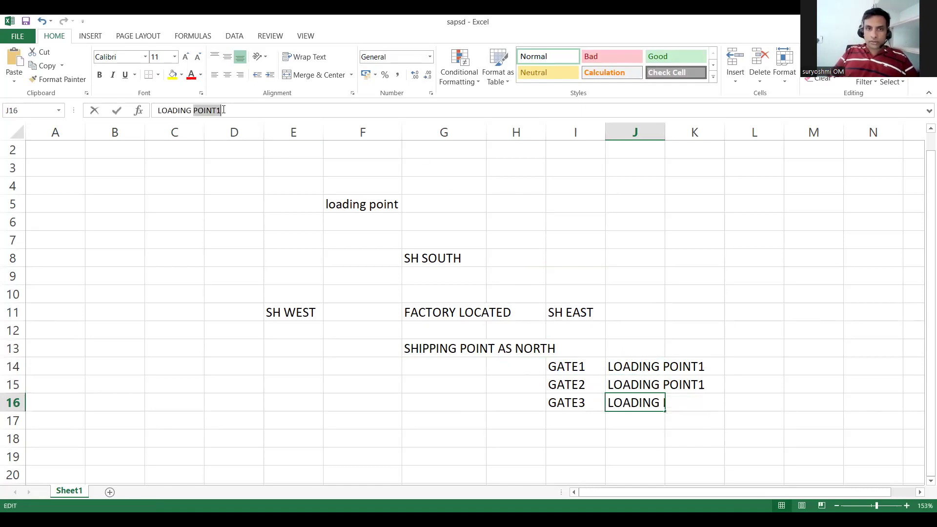
click(223, 109)
key(BackSpace)
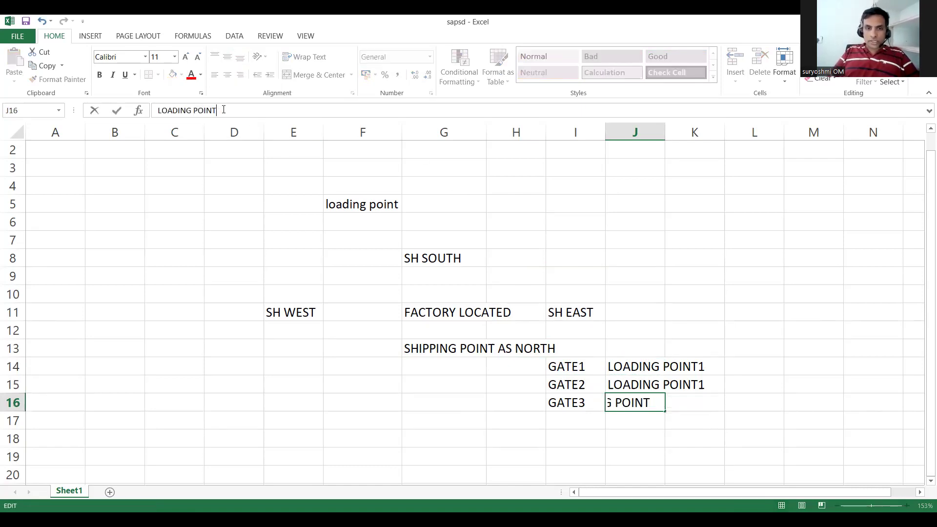
text(3)
click(612, 383)
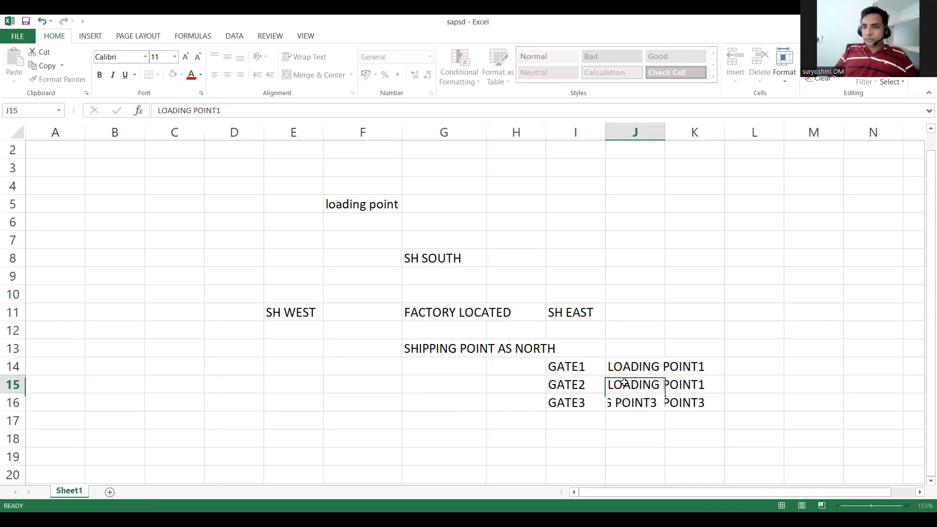
double_click(223, 110)
click(224, 112)
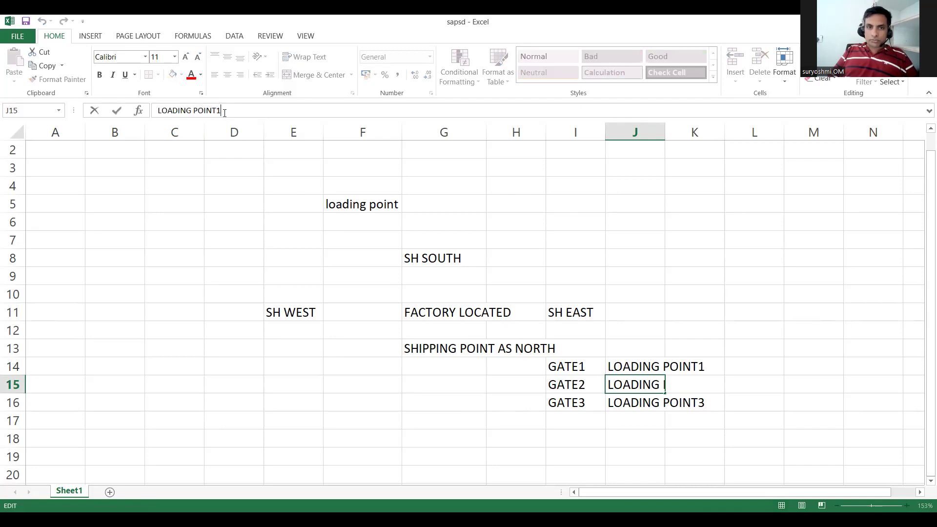
key(BackSpace)
text(2)
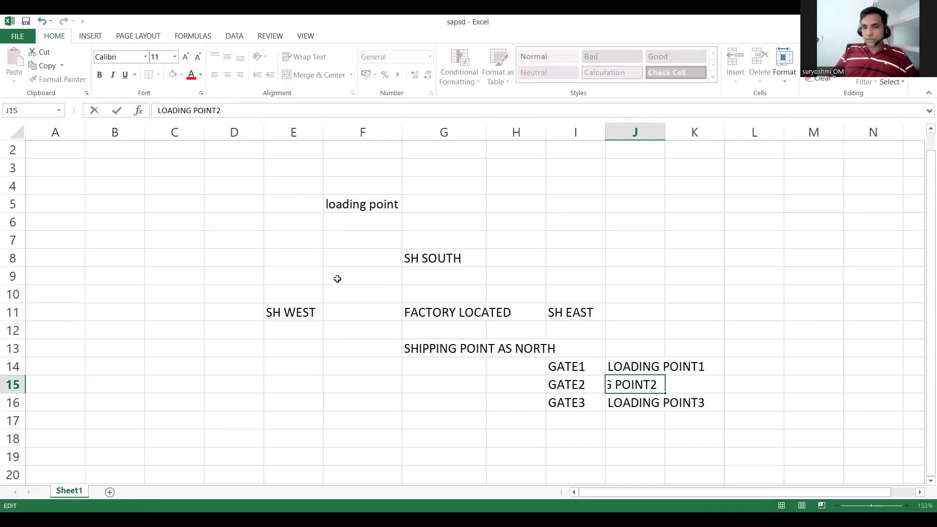
click(474, 401)
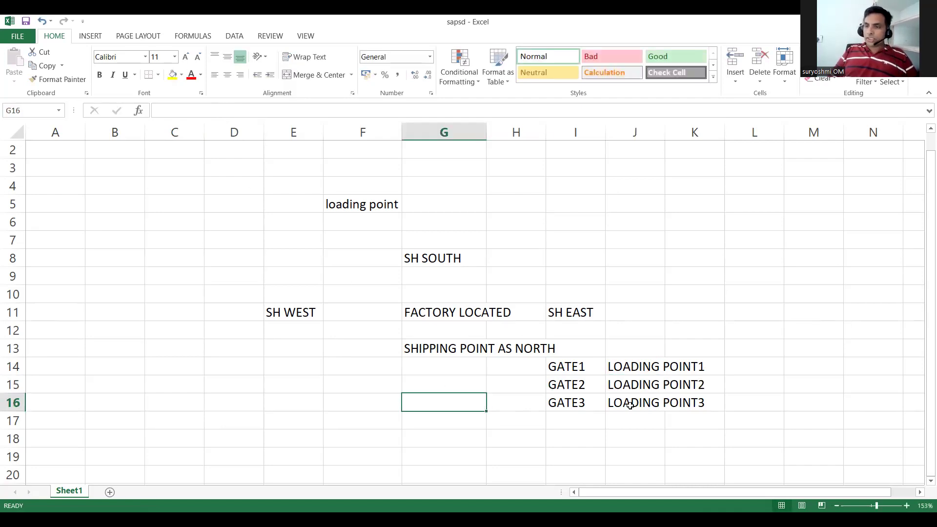
click(592, 311)
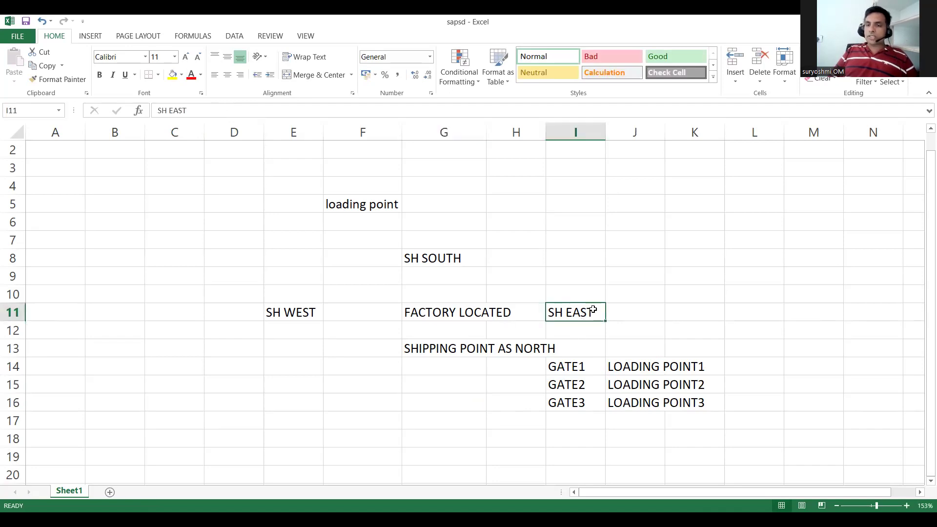
click(651, 273)
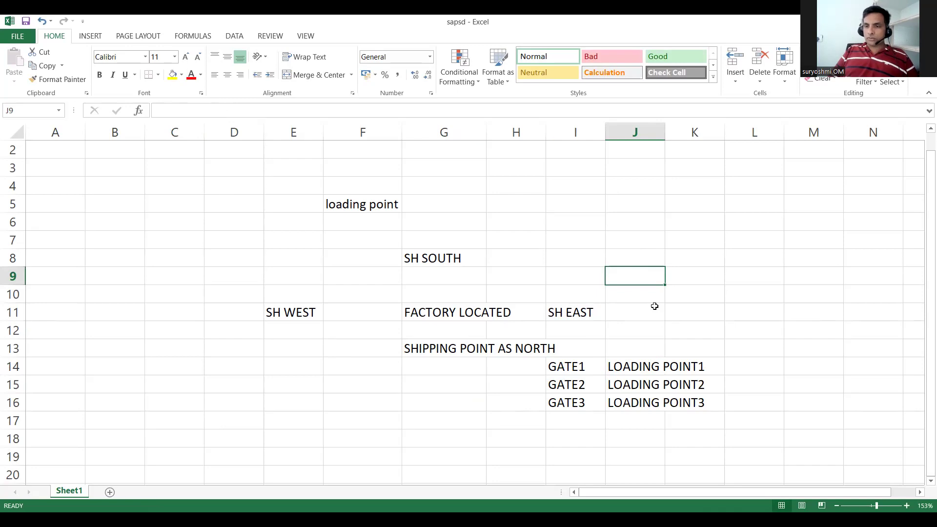
click(490, 345)
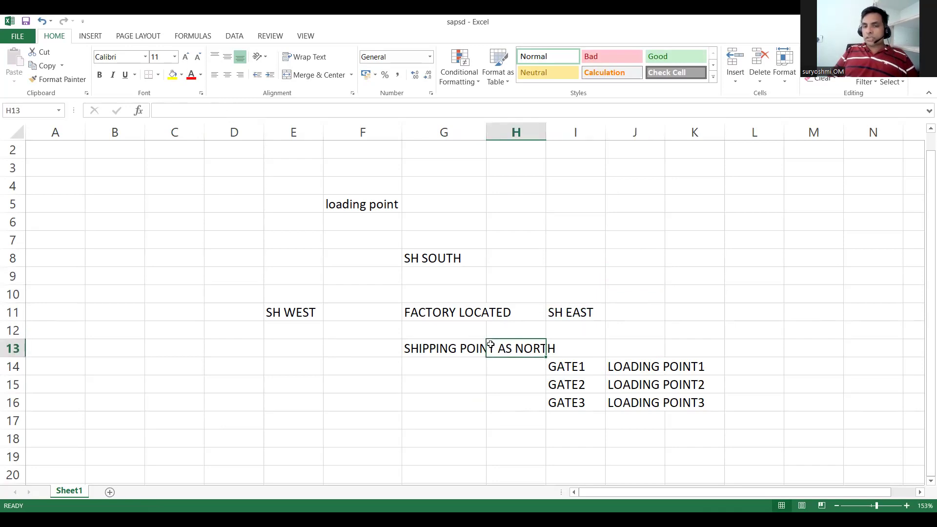
click(441, 344)
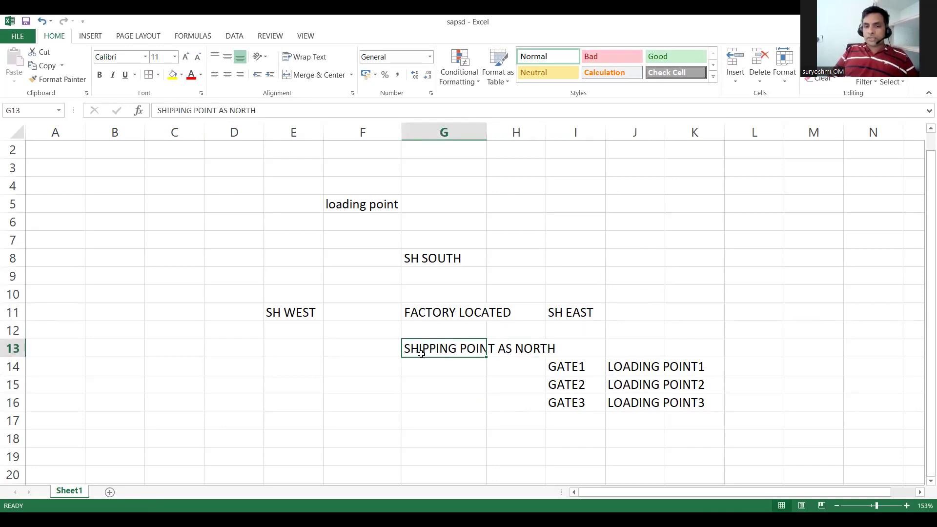
click(425, 378)
click(427, 334)
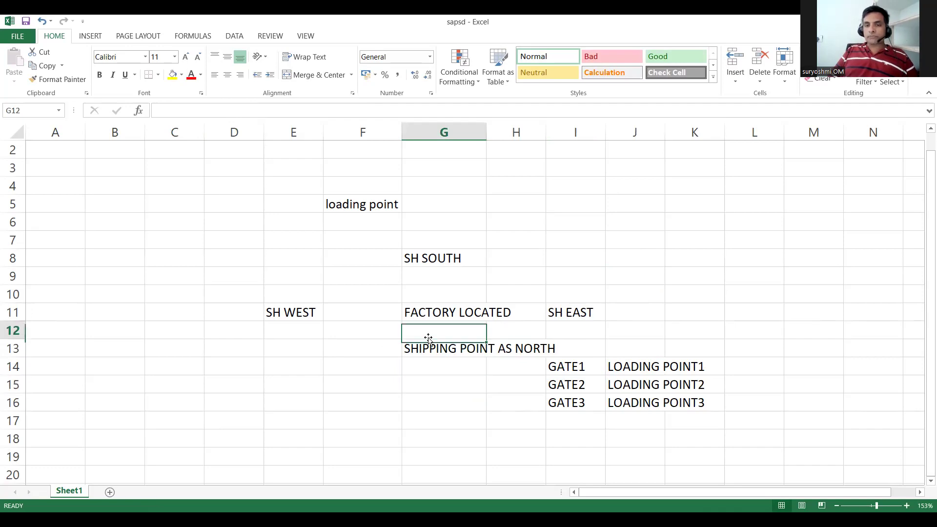
click(435, 366)
click(435, 351)
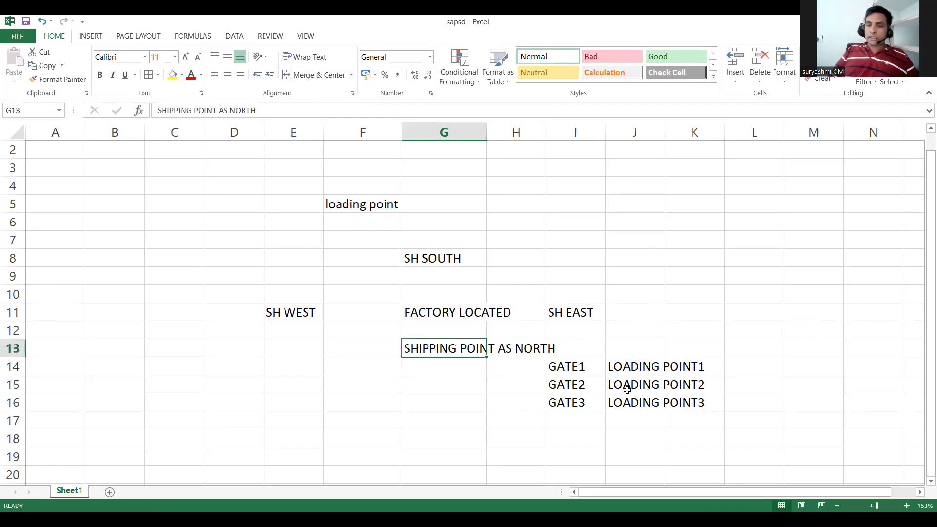
click(609, 382)
click(602, 400)
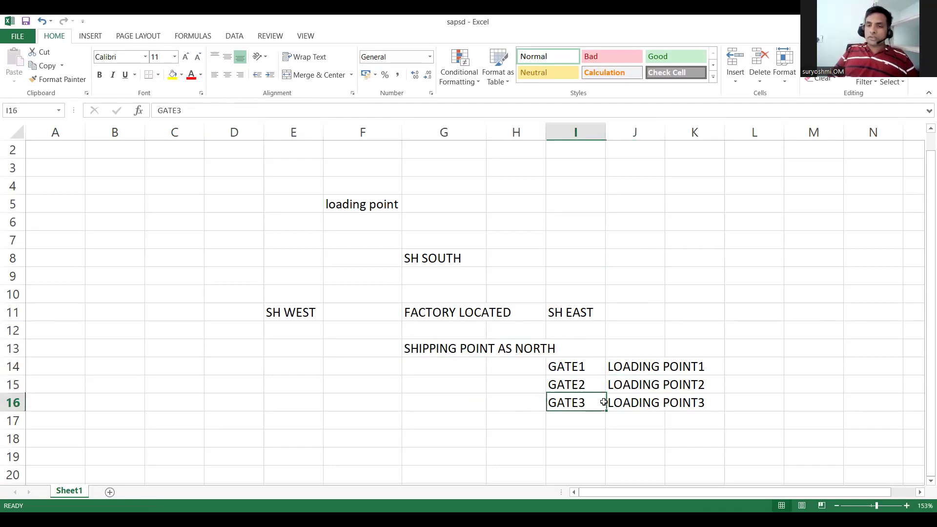
click(598, 364)
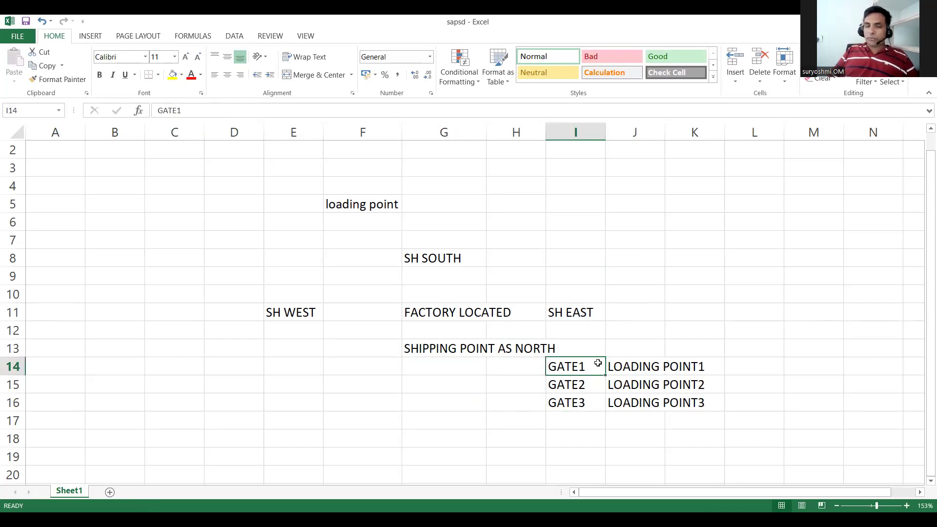
click(496, 349)
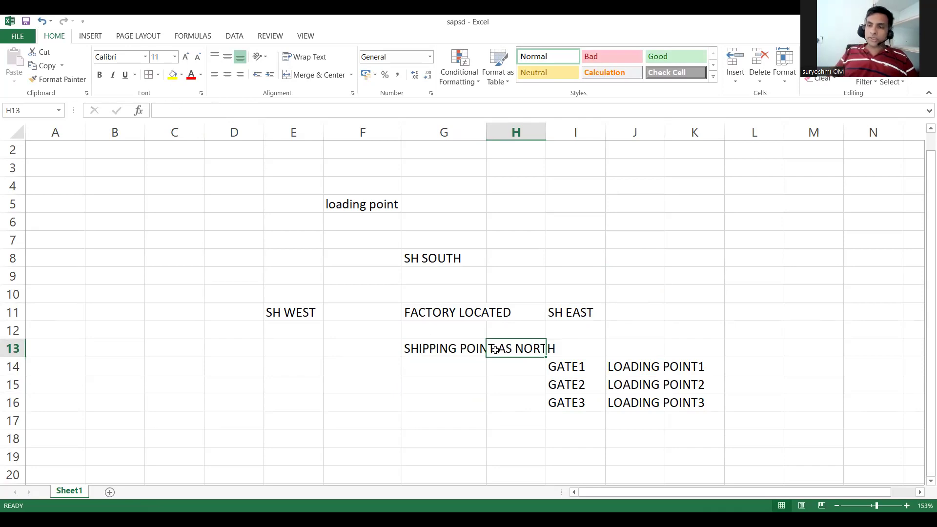
click(448, 361)
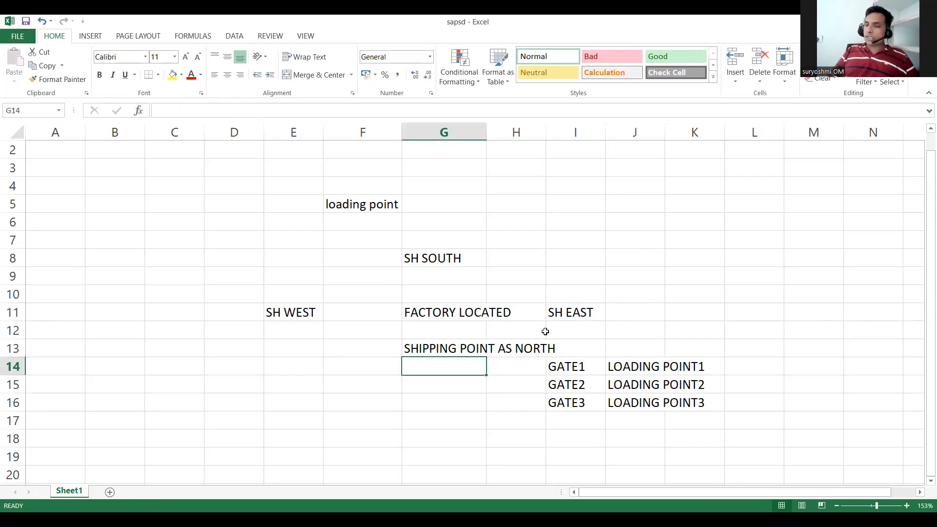
click(231, 376)
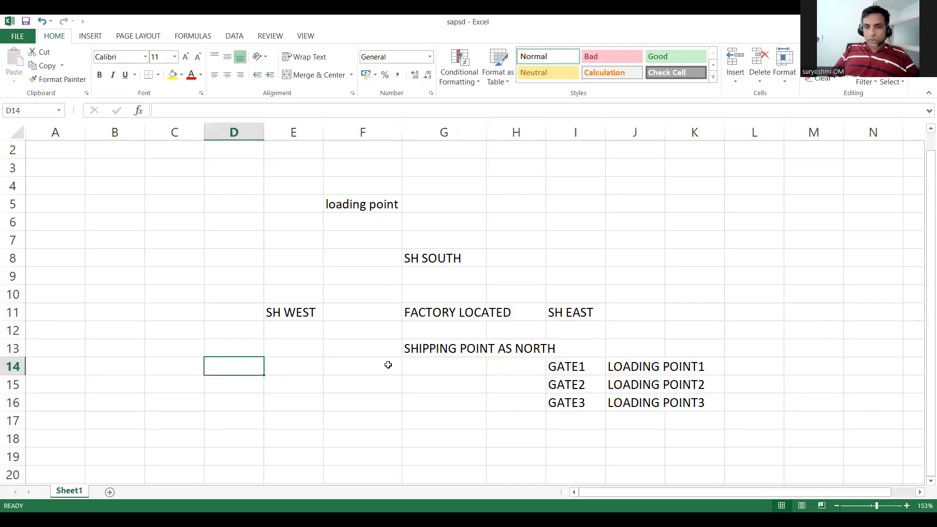
click(455, 345)
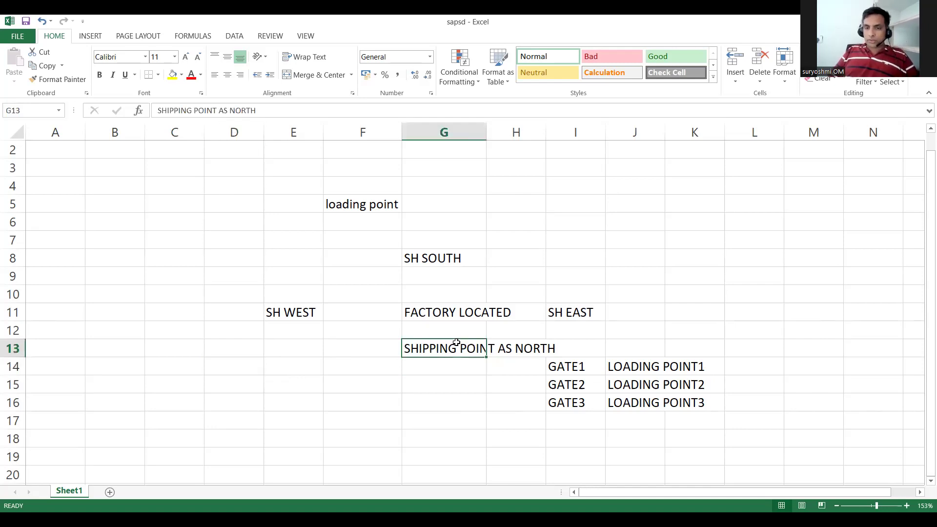
click(285, 314)
Enter OFFICE ADMIN STOCK in cell C10
click(162, 302)
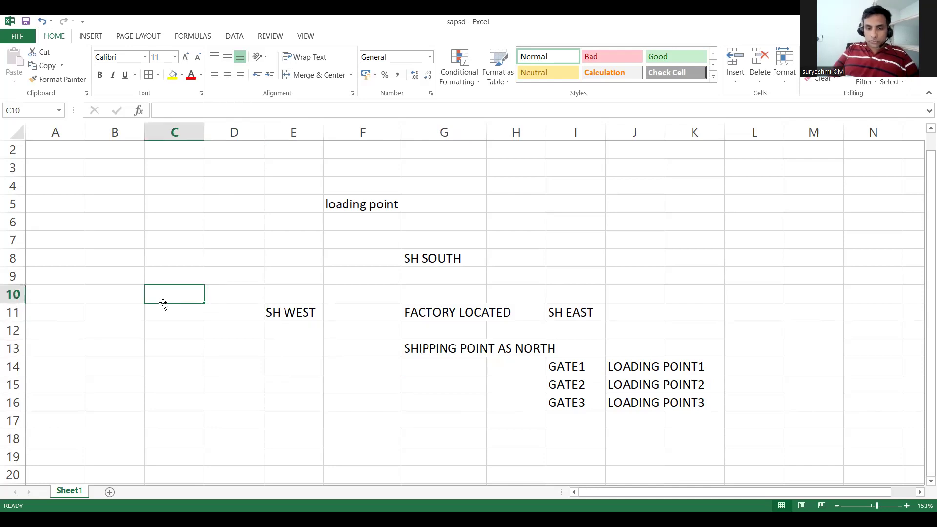
text(OR)
key(BackSpace)
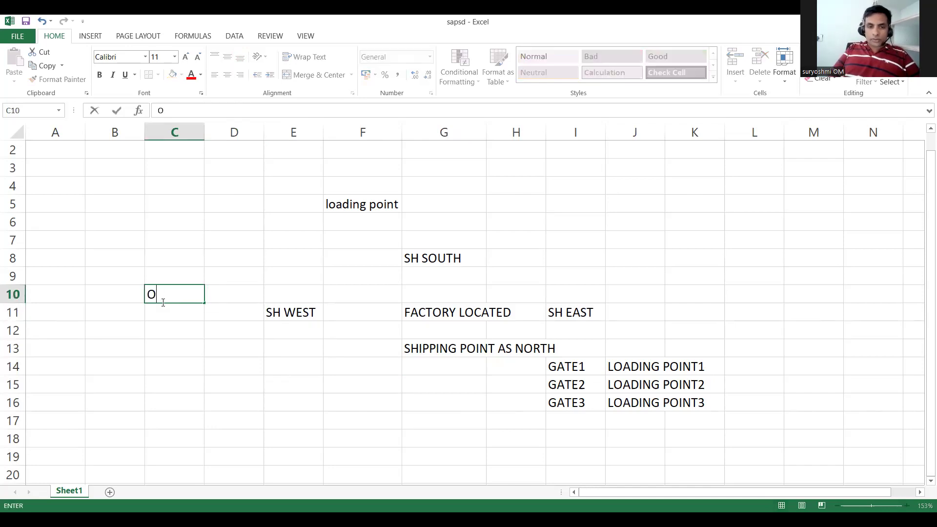
text(FICE)
key(BackSpace)
key(BackSpace)
key(BackSpace)
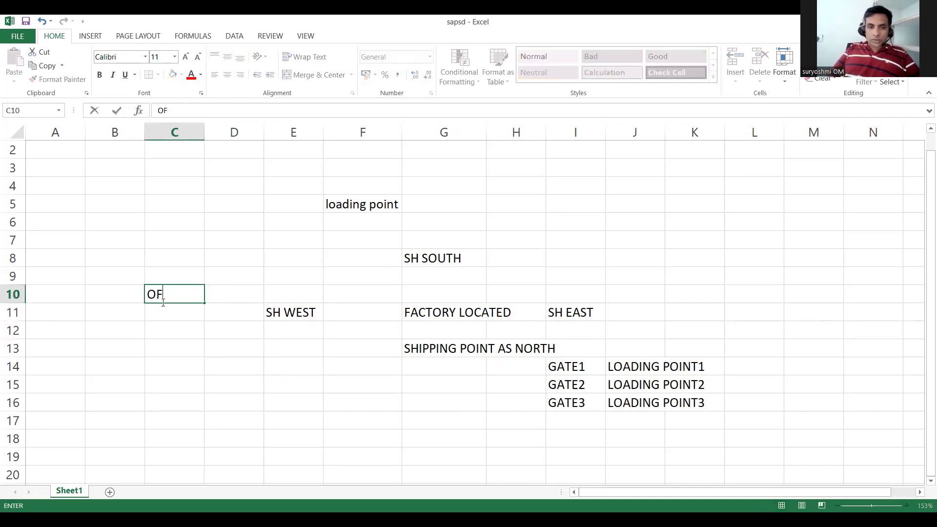
text(FICE A)
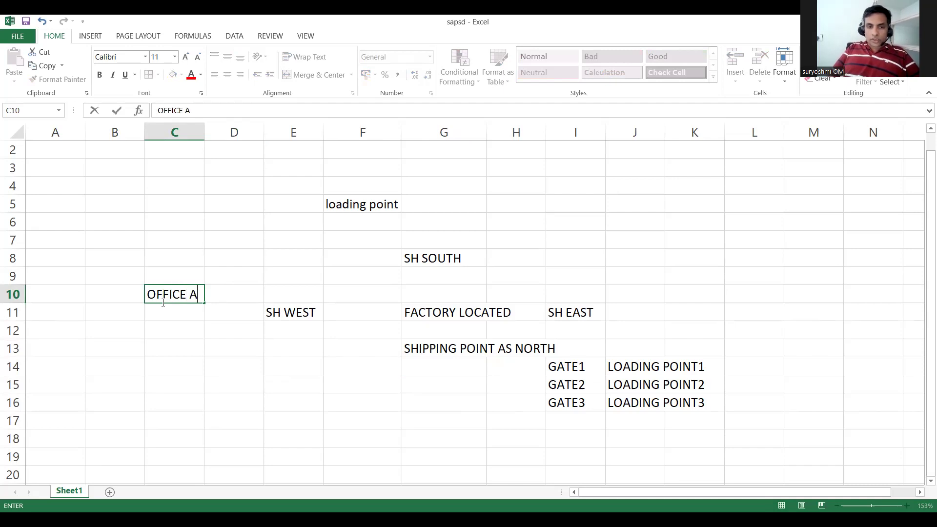
text(DMIN S)
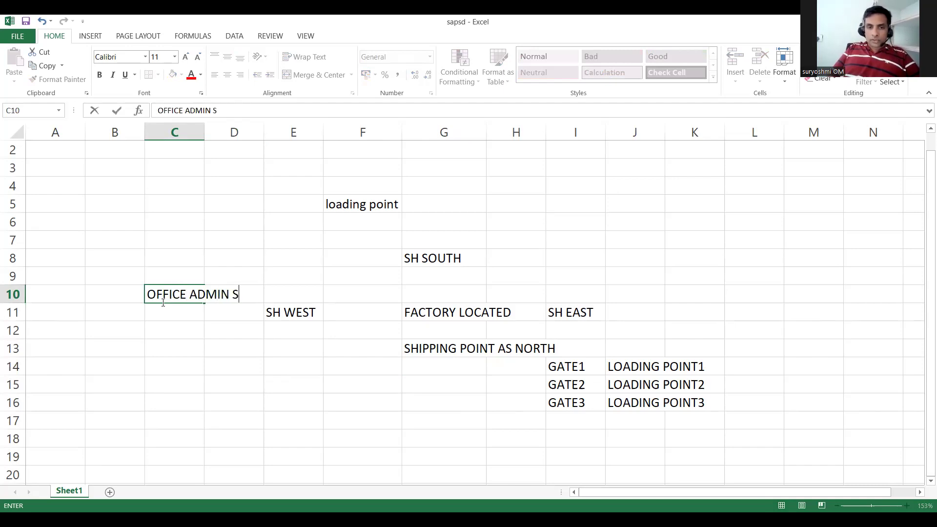
text(TOCK)
click(165, 347)
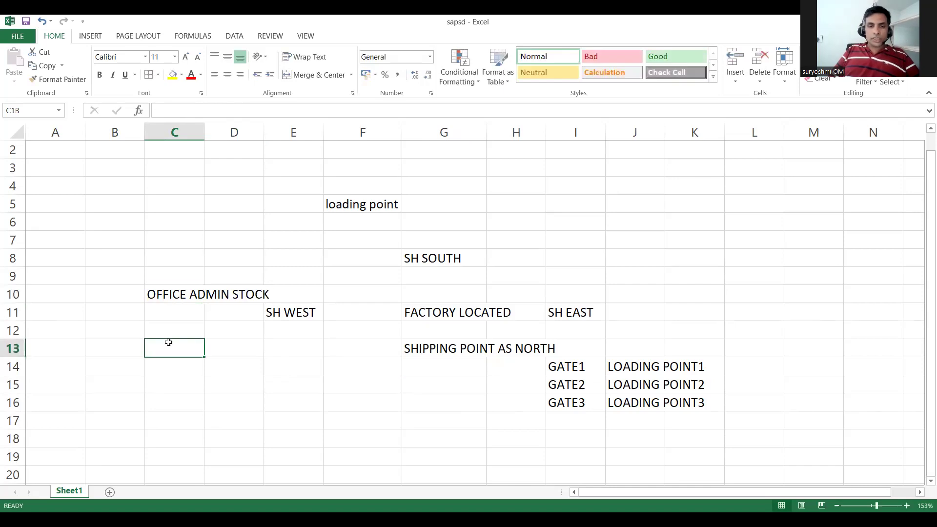
click(161, 294)
Enter LP1 in B10, LP2 in B11 and CHEMICALS in C11
click(107, 289)
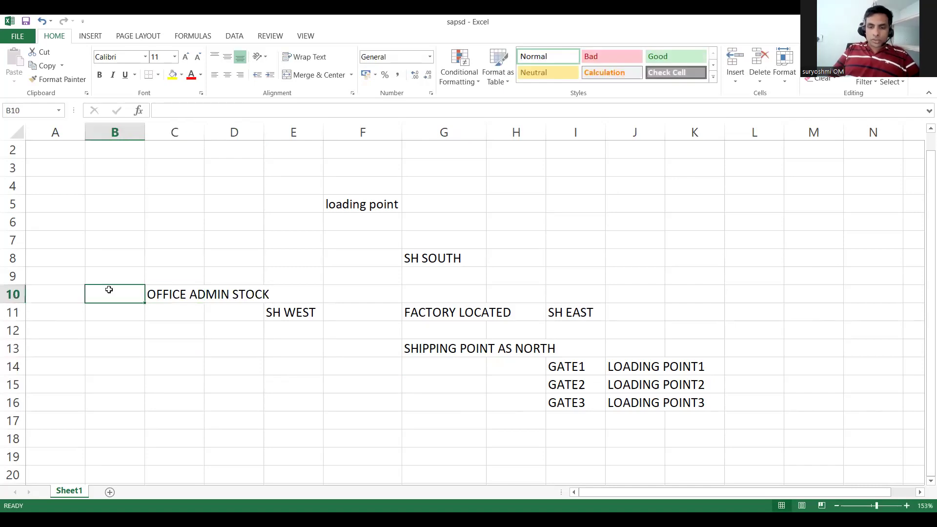
text(LP1)
key(Return)
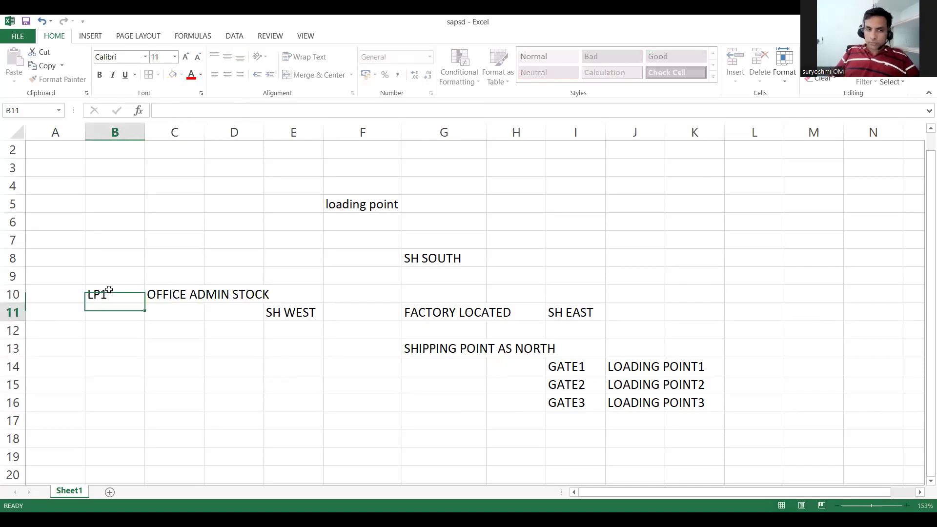
text(LP)
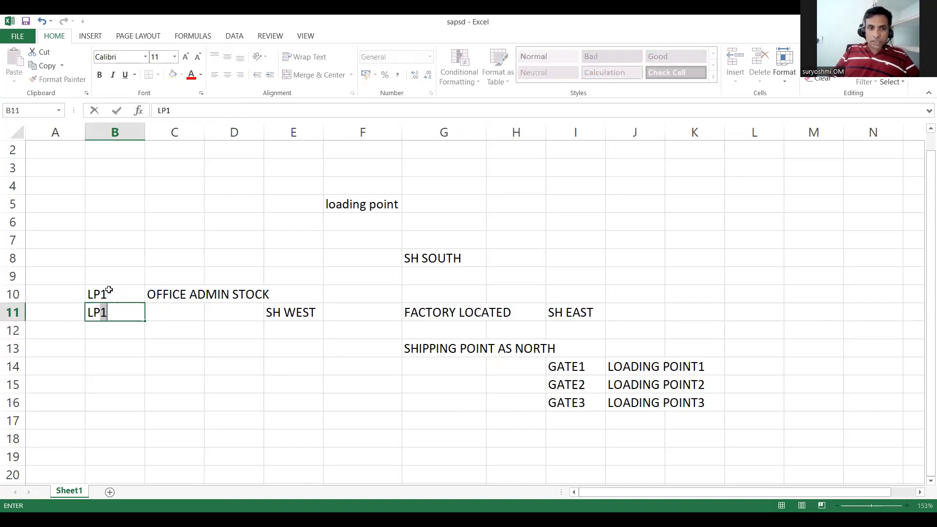
text(2)
key(Tab)
text(CH)
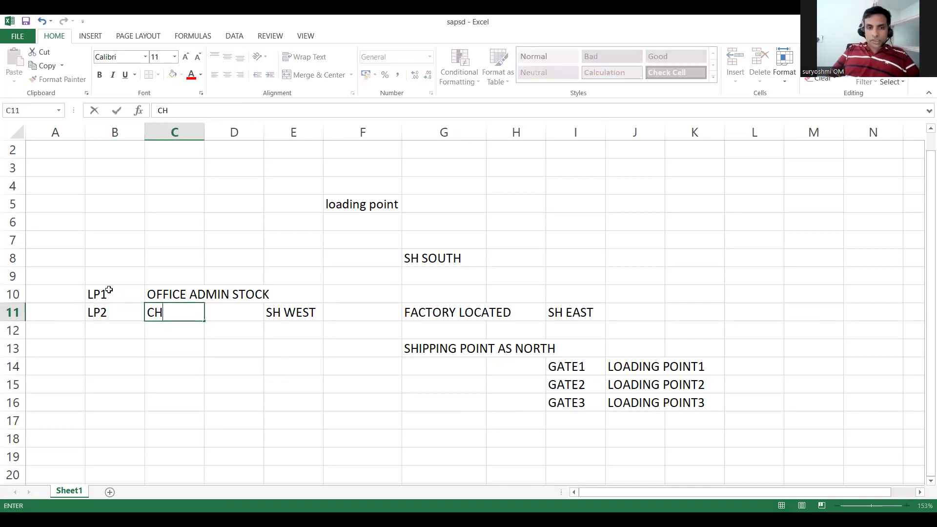
text(EMICALS)
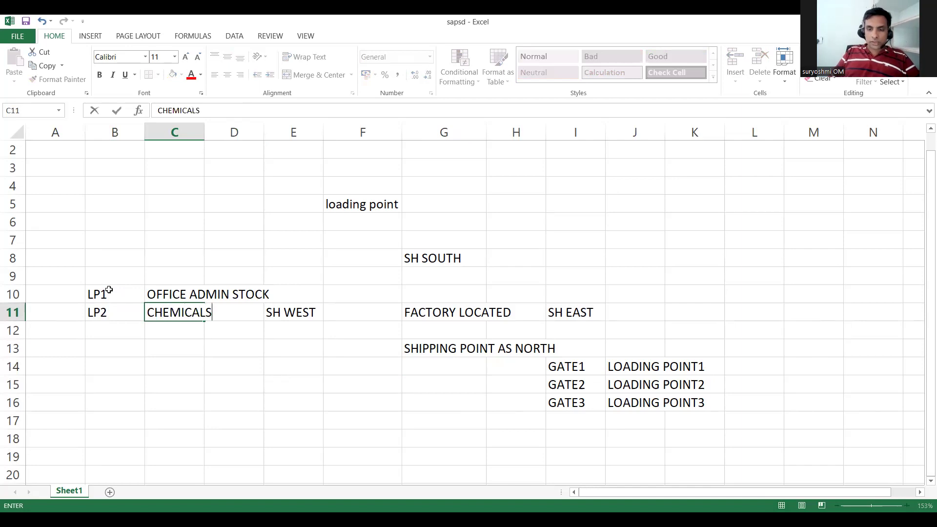
key(Return)
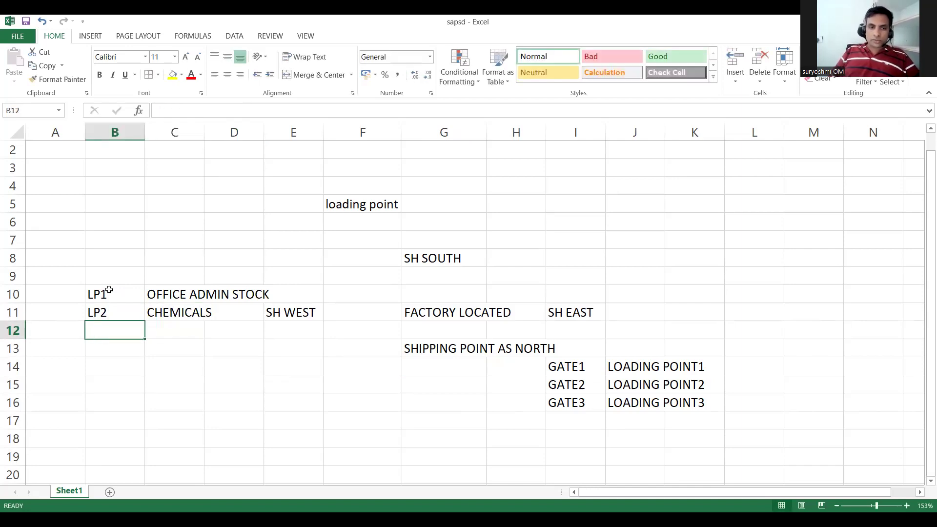
Enter LP3 in B12 and METALS in C12
text(LP3)
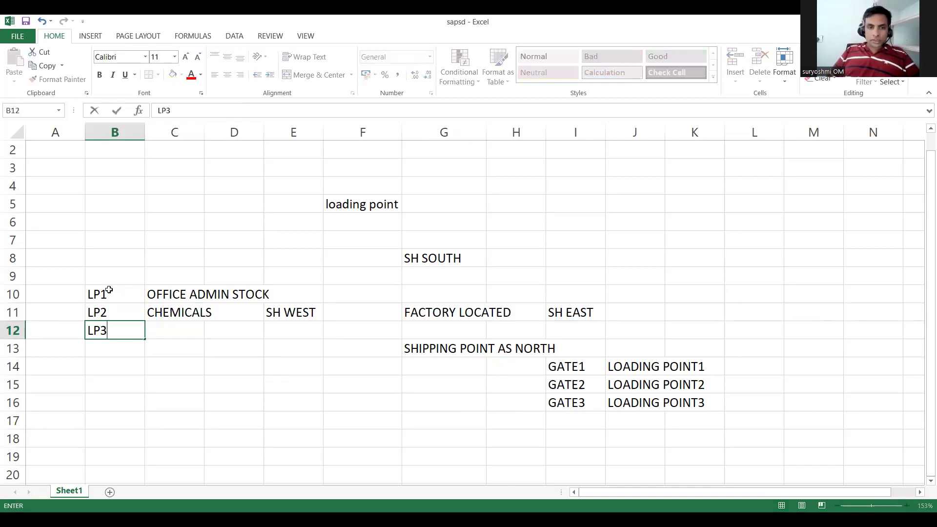
key(Return)
key(Up)
key(Right)
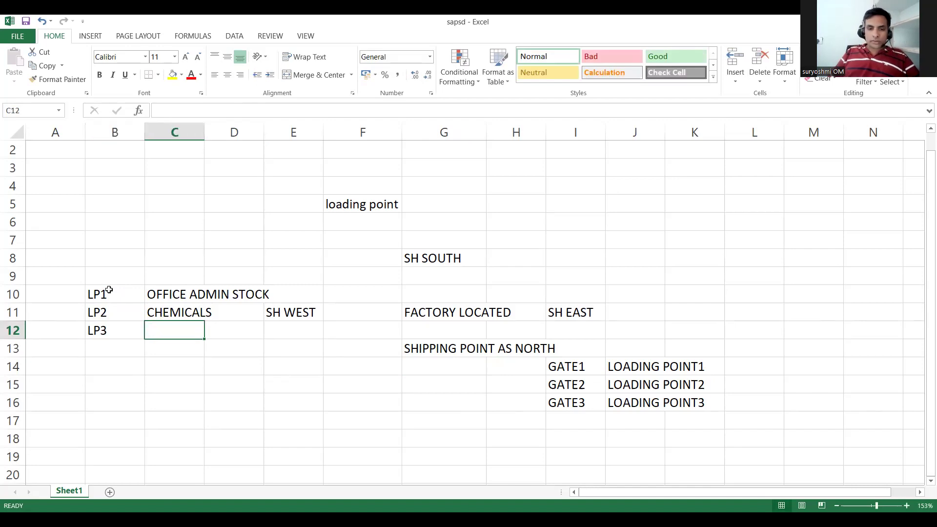
text(METALS)
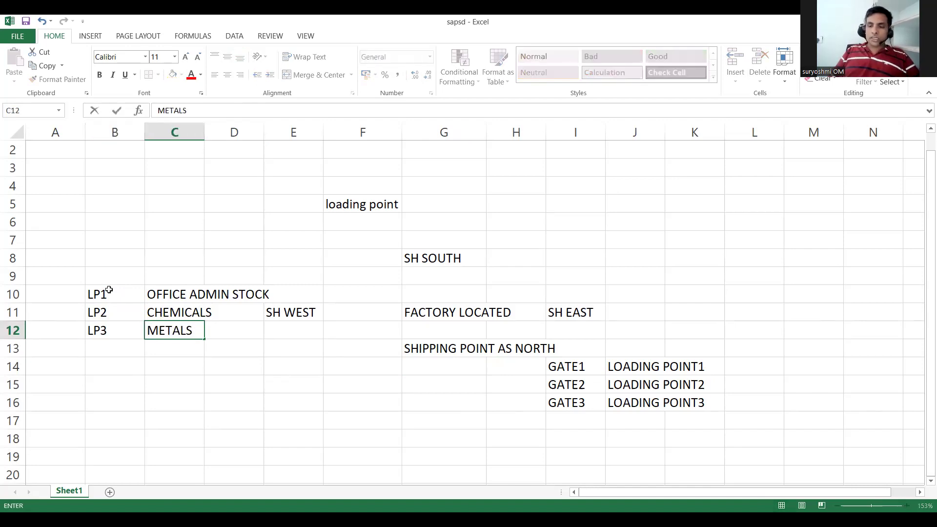
key(Return)
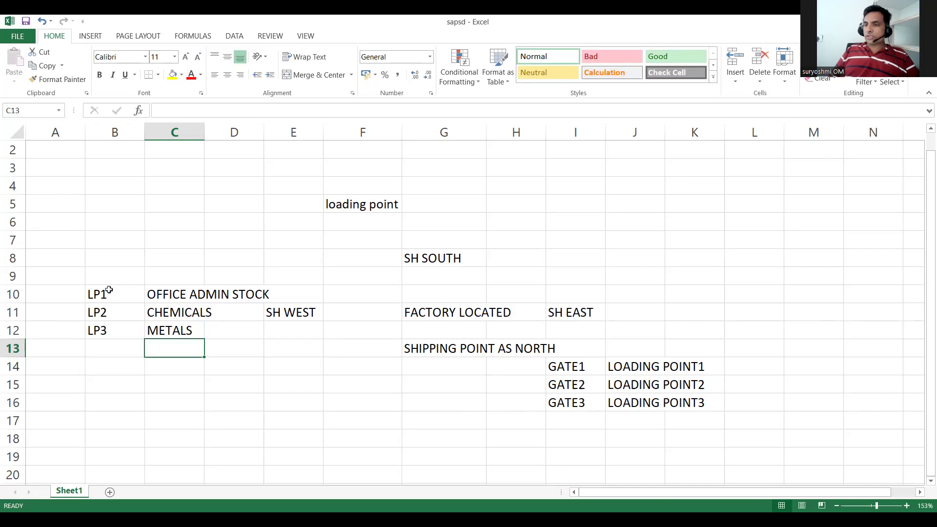
key(Down)
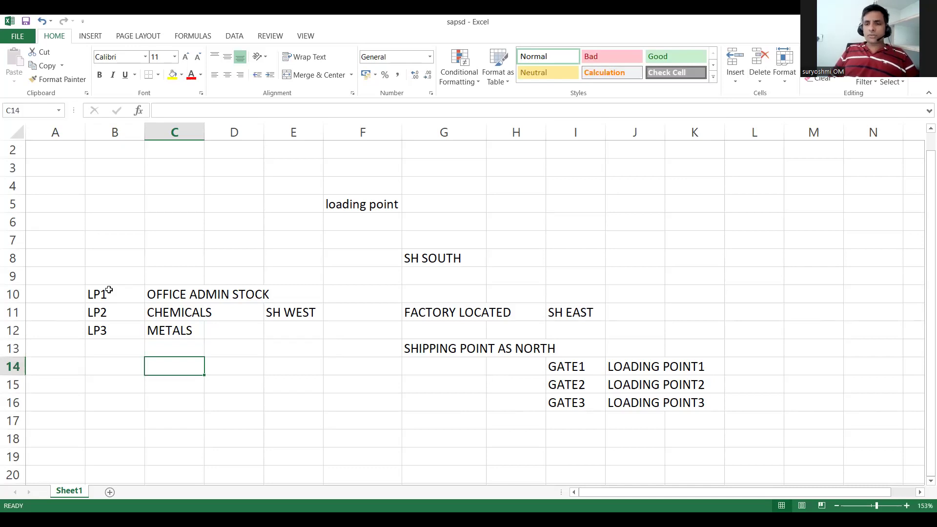
key(Up)
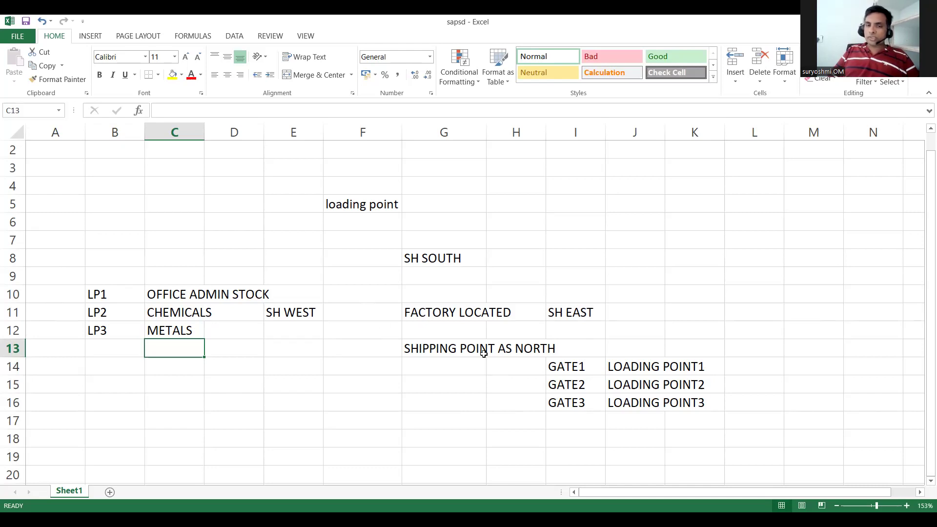
click(636, 371)
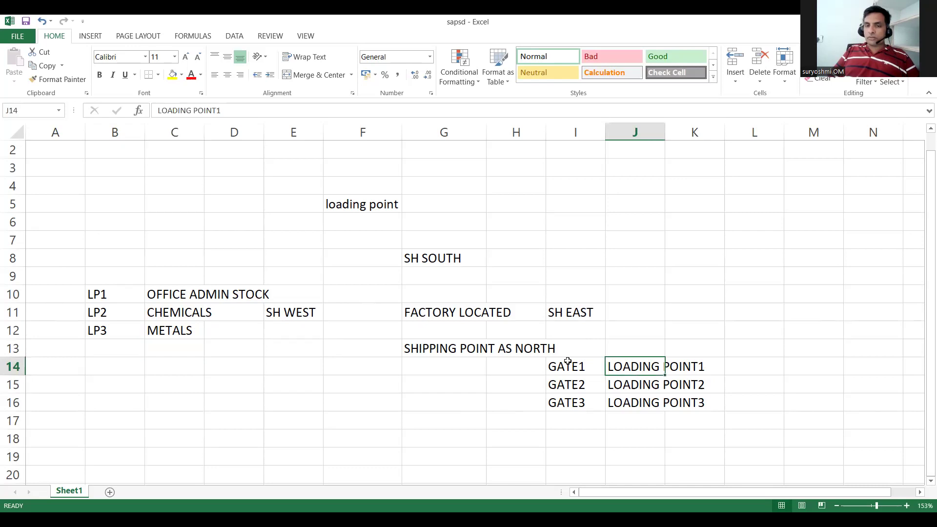
click(494, 354)
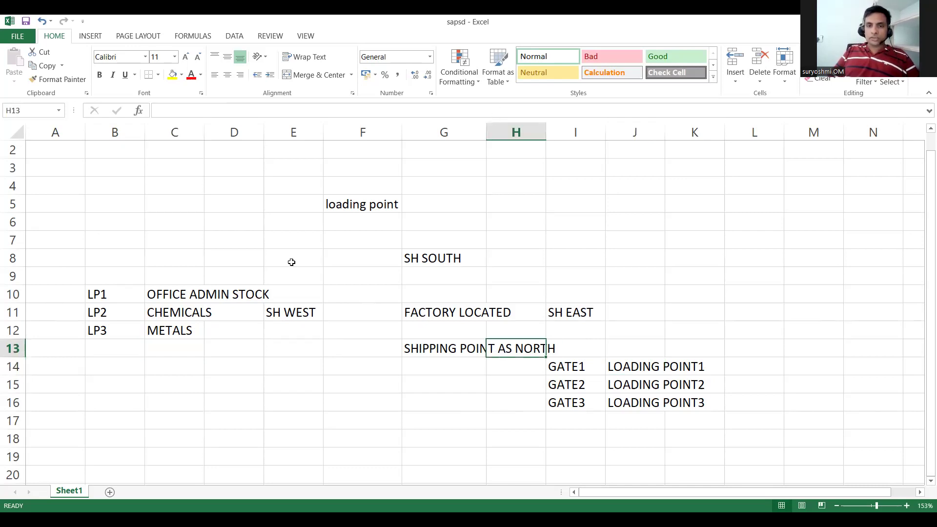
click(376, 219)
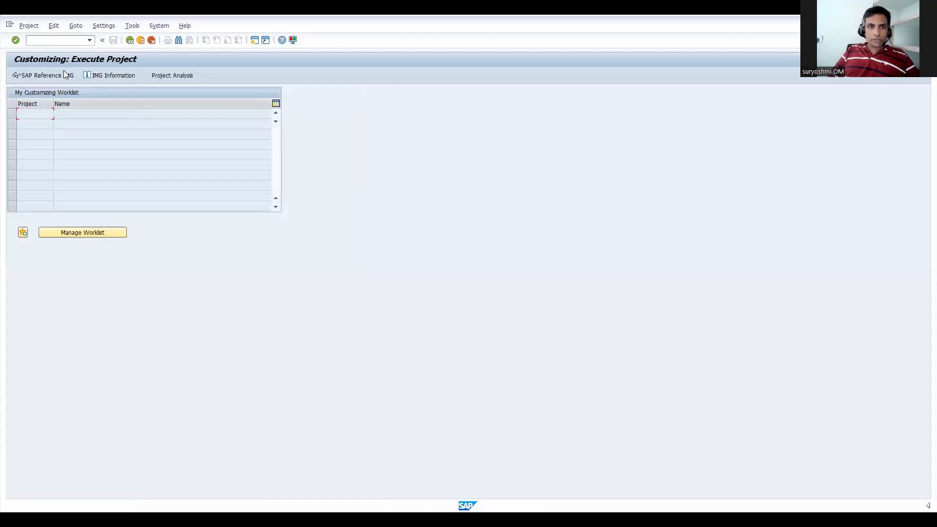
Open the SAP Reference IMG and expand Enterprise Structure > Definition > Logistics Execution
click(64, 74)
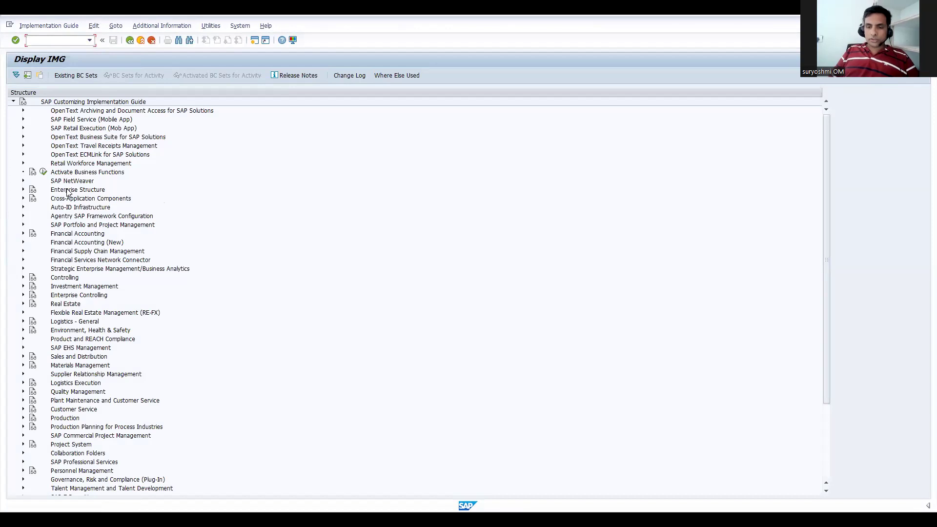
double_click(68, 190)
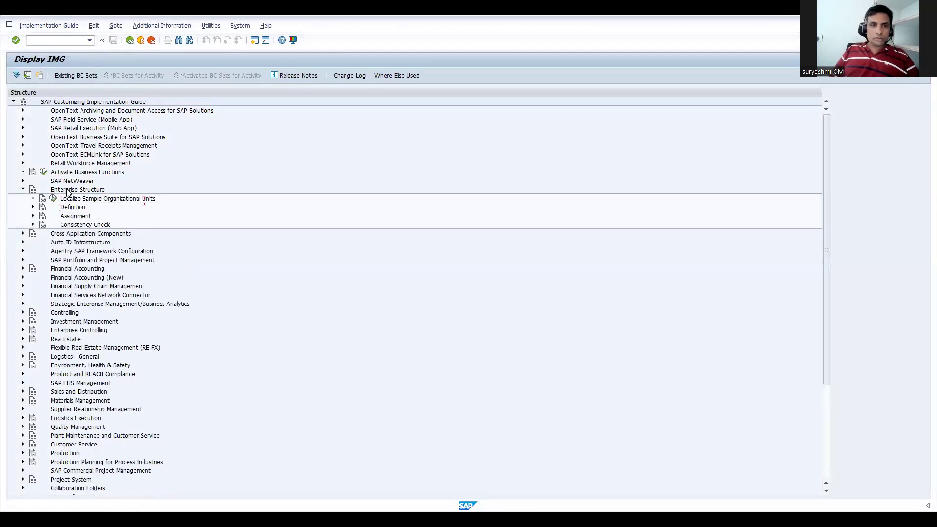
key(Down)
key(Up)
key(Right)
key(Down)
key(Down)
key(Down)
key(Down)
key(Down)
key(Down)
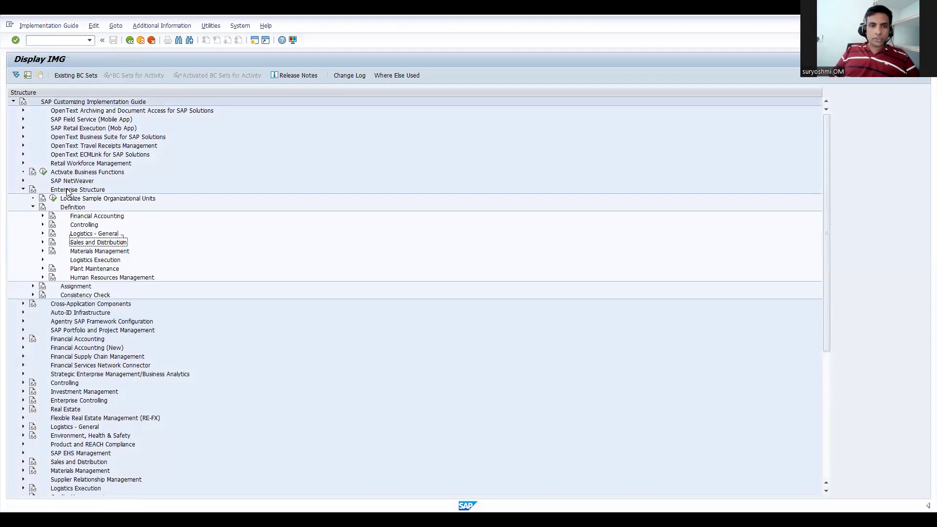
key(Right)
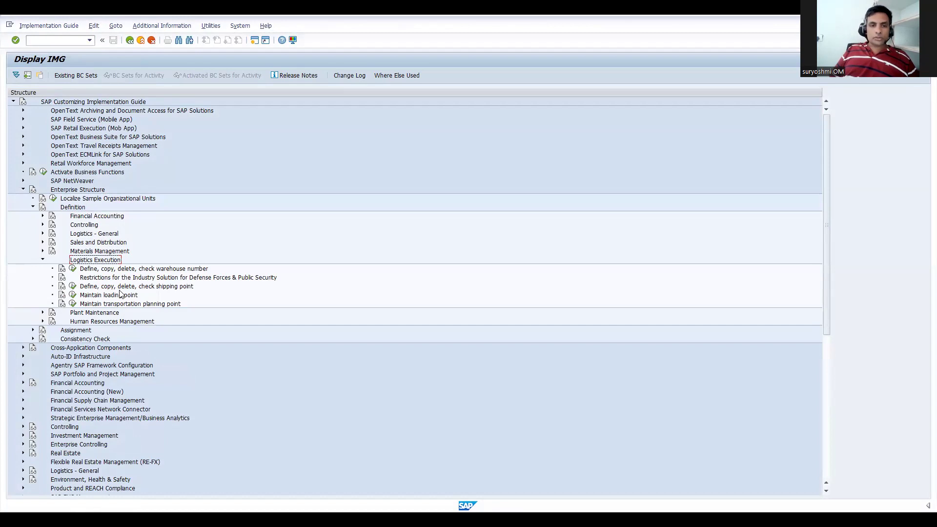
Start Maintain loading point and try shipping points TEST and 1213, which are both rejected
click(73, 295)
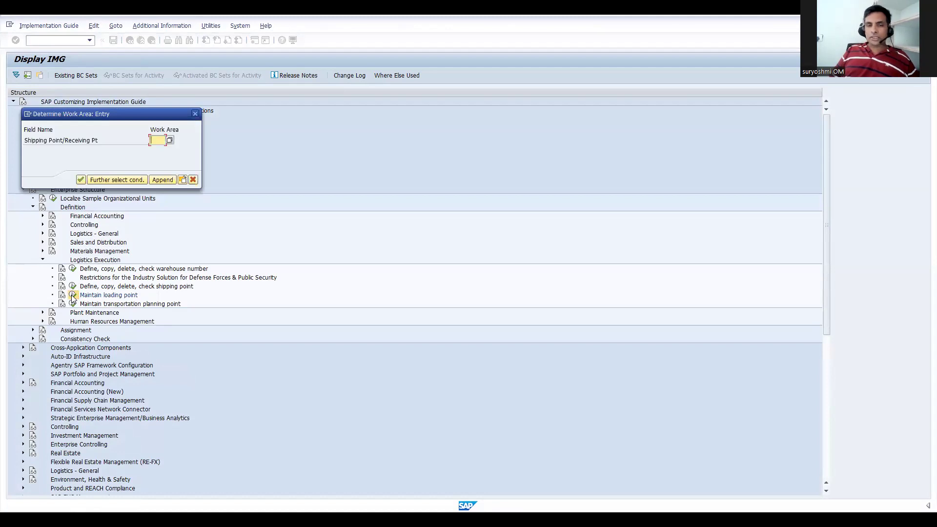
text(TEST)
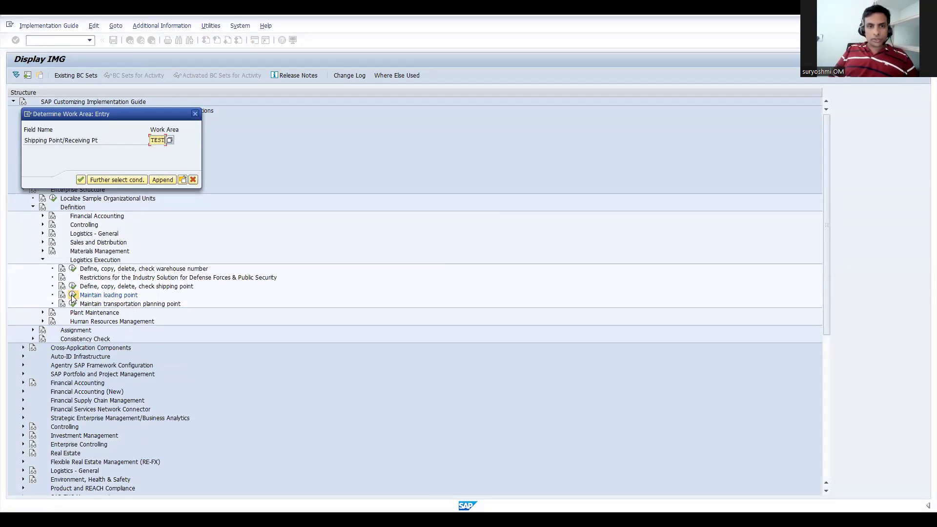
key(Return)
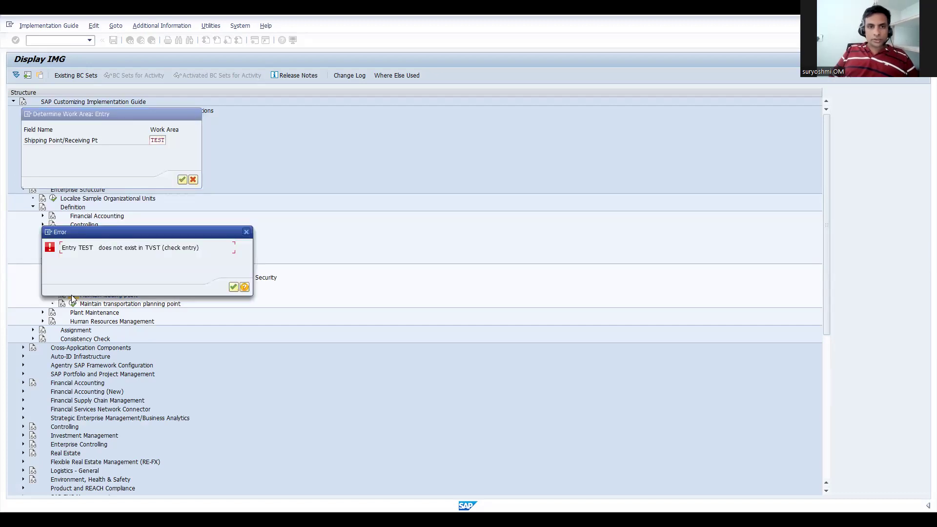
key(Return)
key(BackSpace)
key(BackSpace)
key(BackSpace)
key(BackSpace)
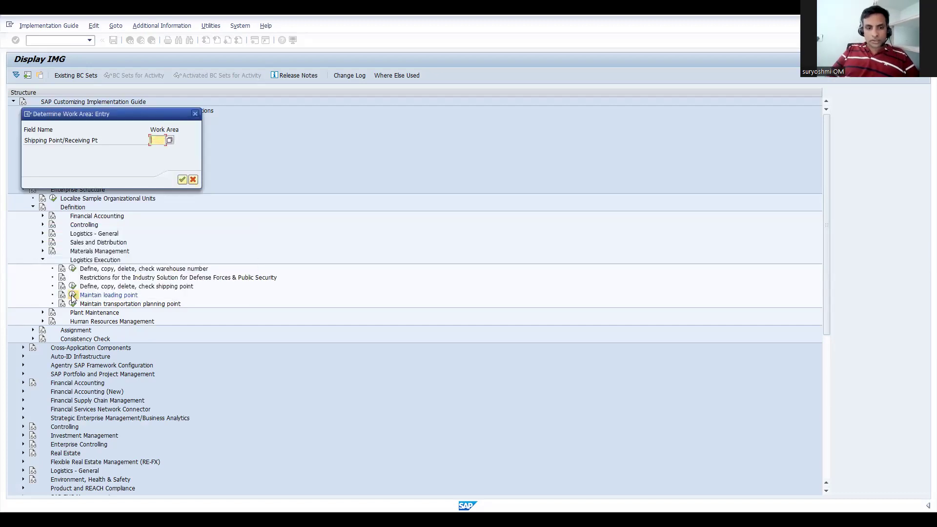
text(1213)
key(Return)
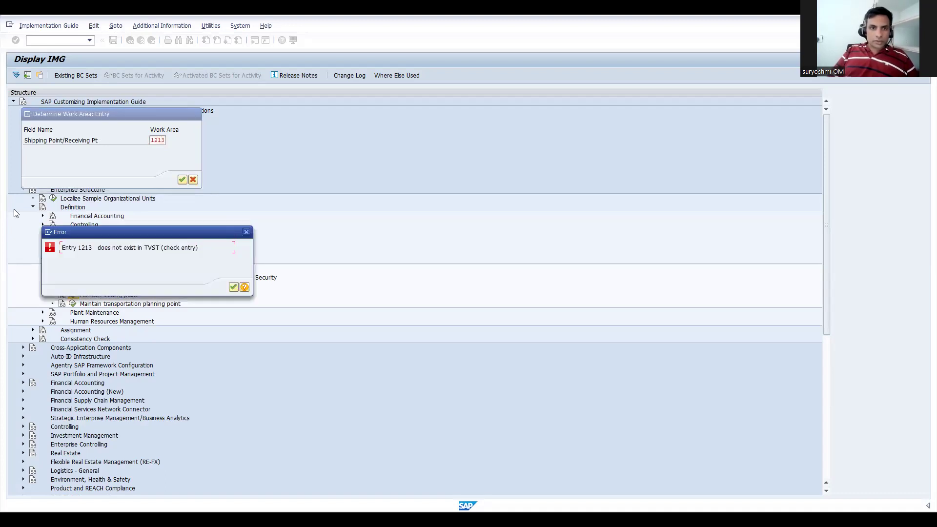
key(Return)
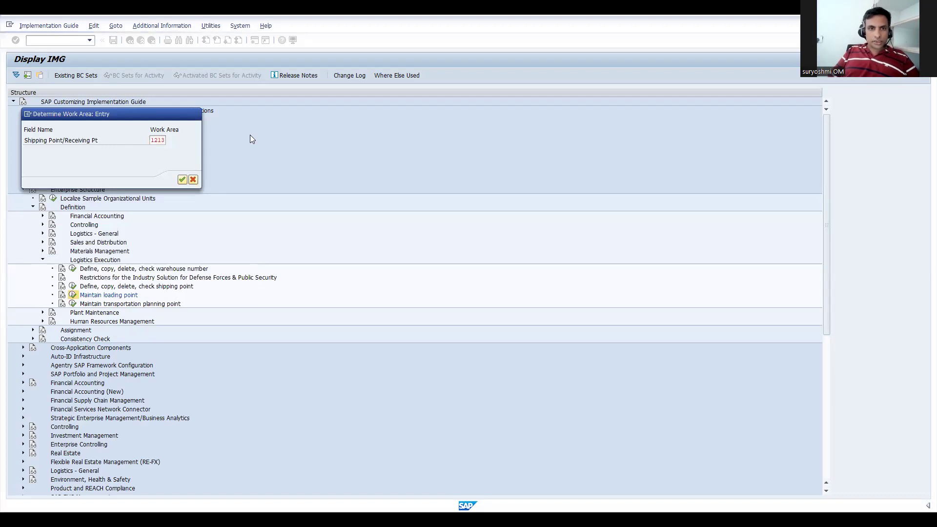
Pick shipping point 1000 Shipping Point Hamburg from the value list and open its loading points
key(Return)
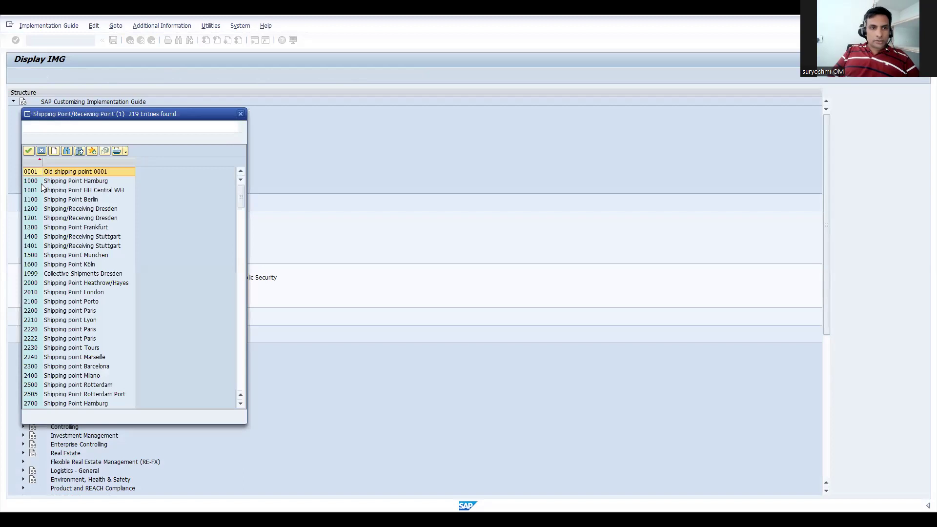
click(39, 180)
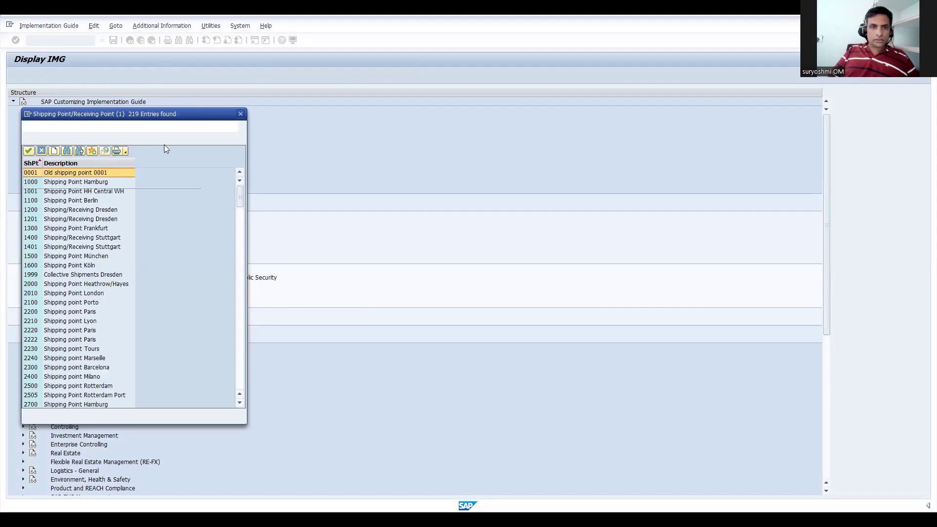
key(Escape)
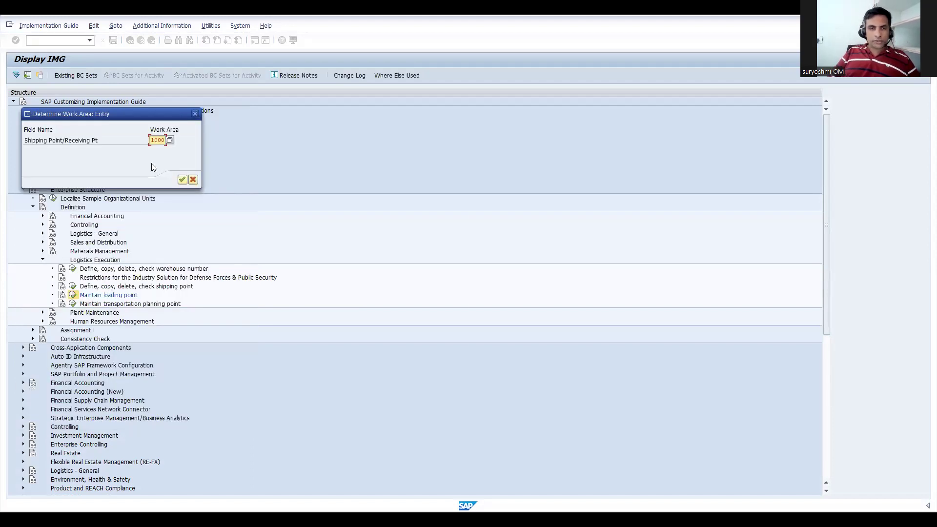
key(Return)
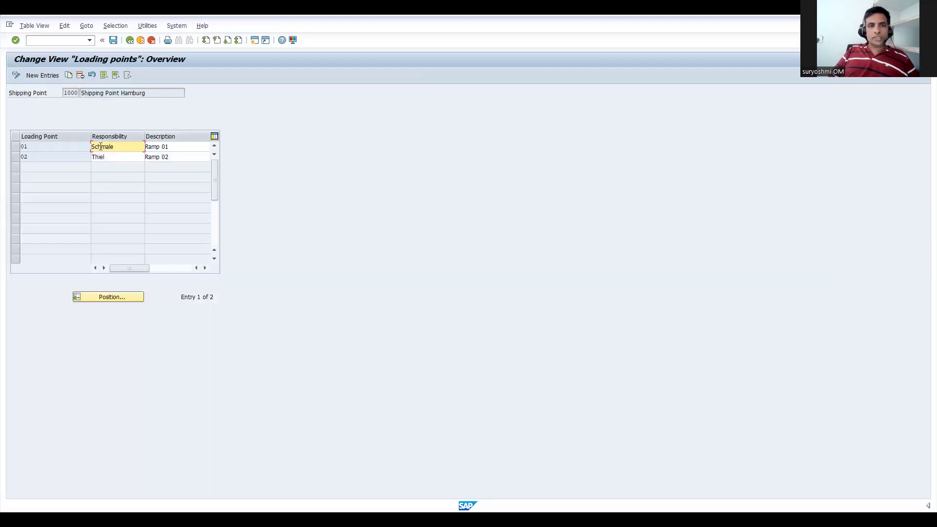
Add new loading points 03 GATE1 and 04 GATE2 for shipping point 1000
click(42, 76)
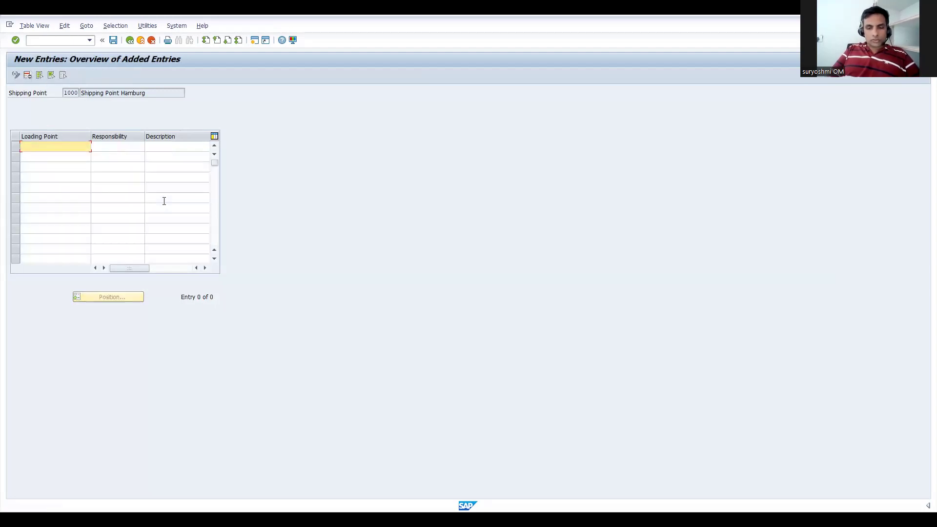
text(03)
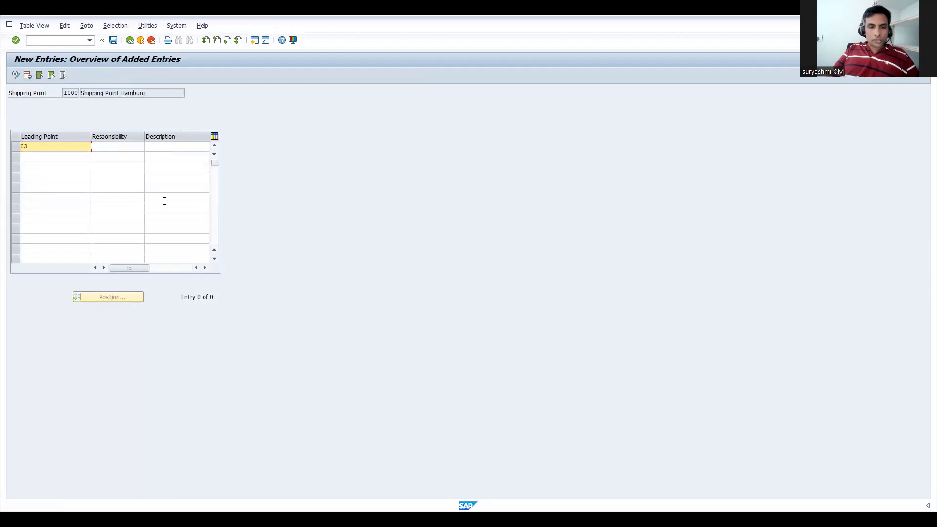
key(Tab)
key(Tab)
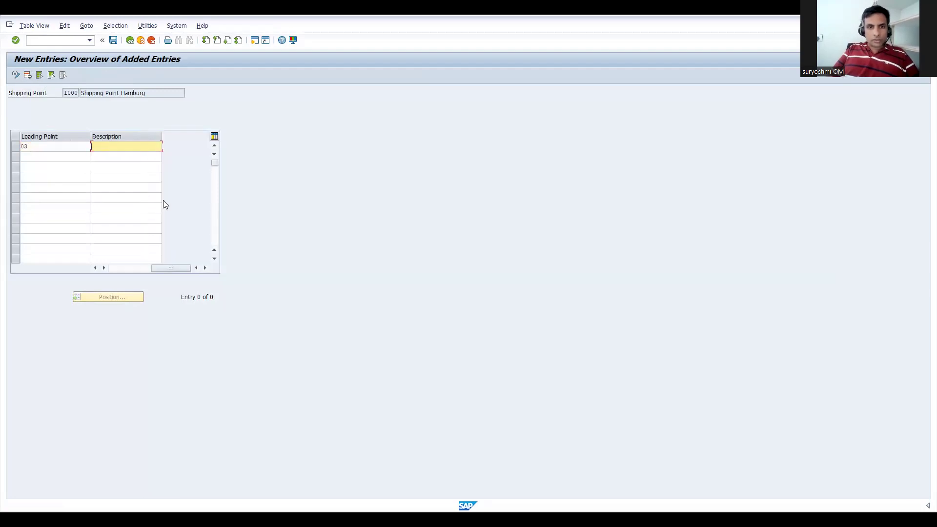
text(GA)
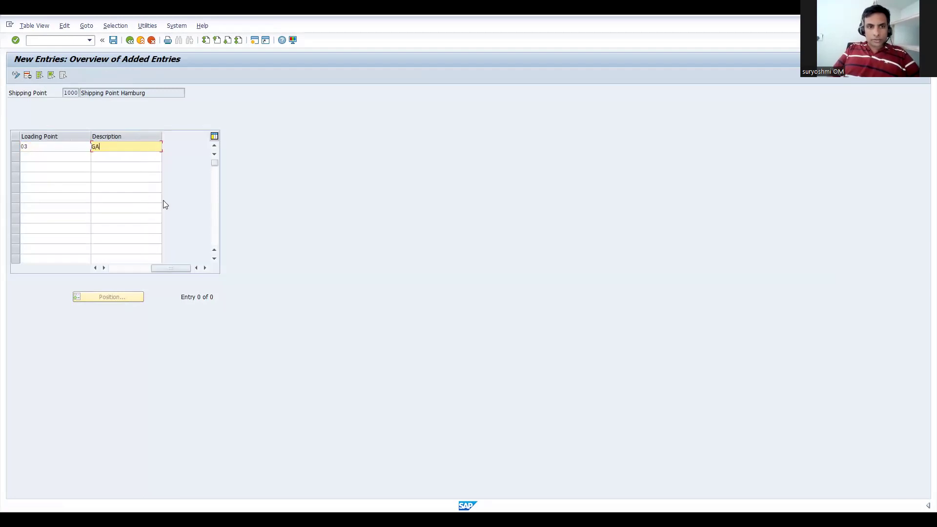
text(TE1)
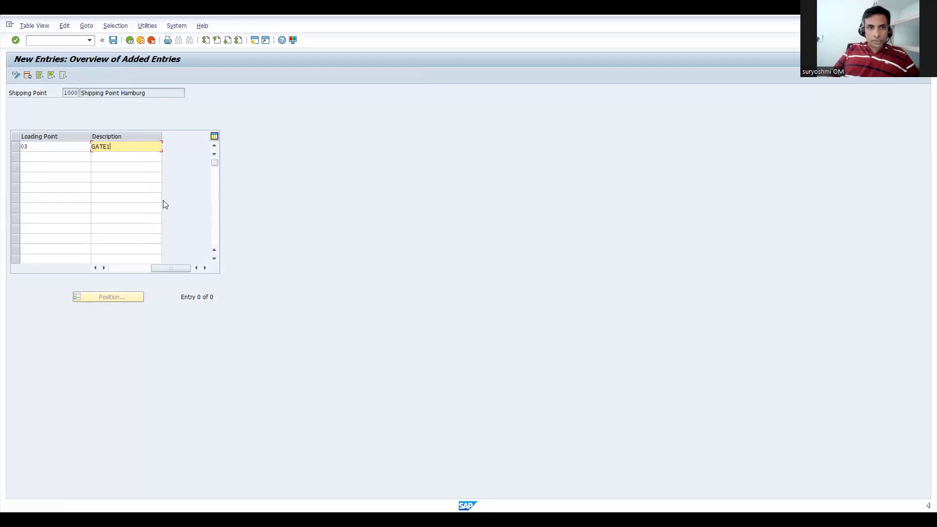
key(Tab)
key(Return)
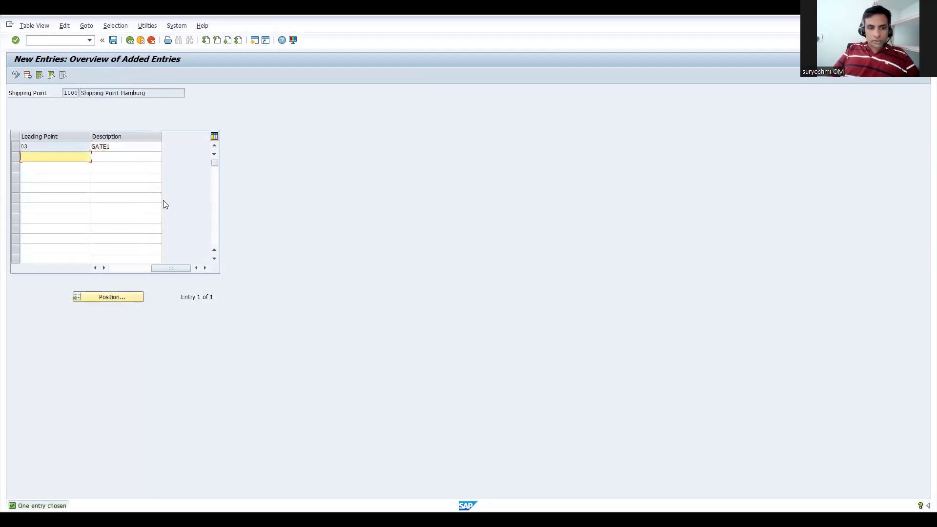
text(04)
key(Tab)
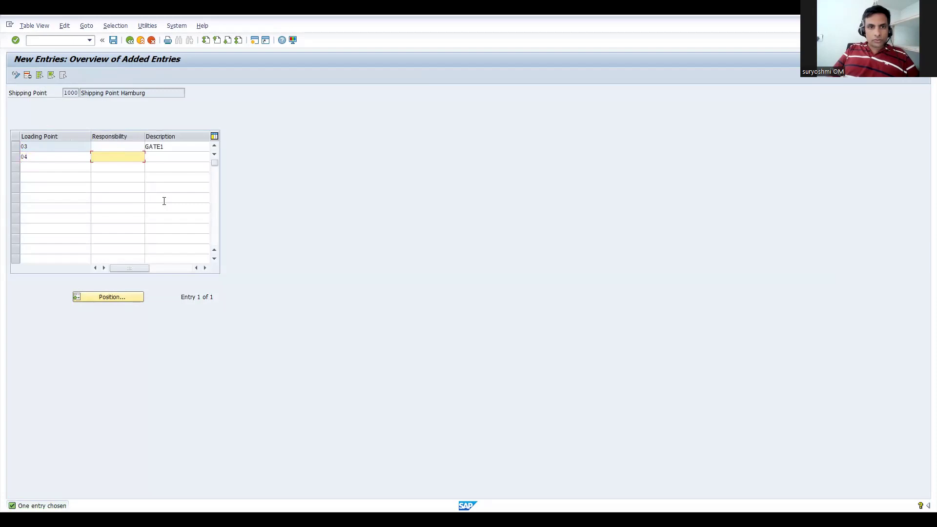
key(Tab)
text(GA)
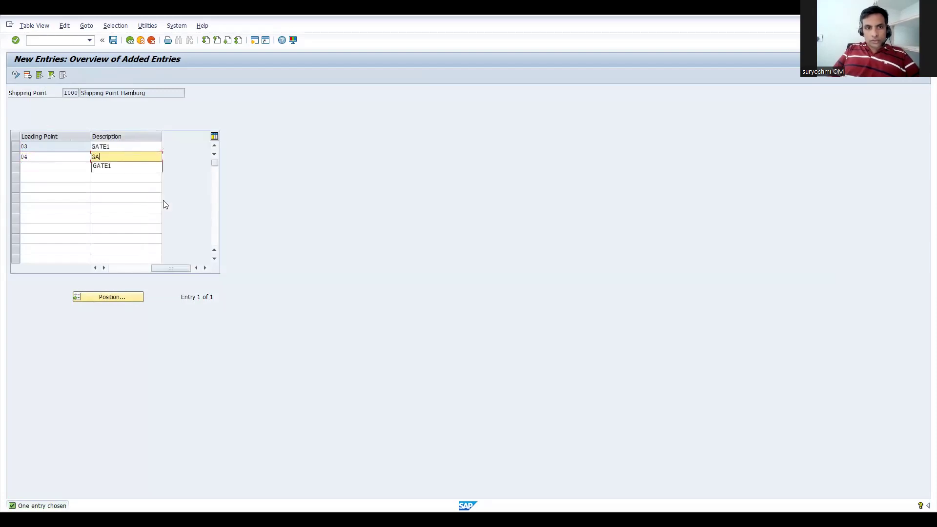
text(TE2)
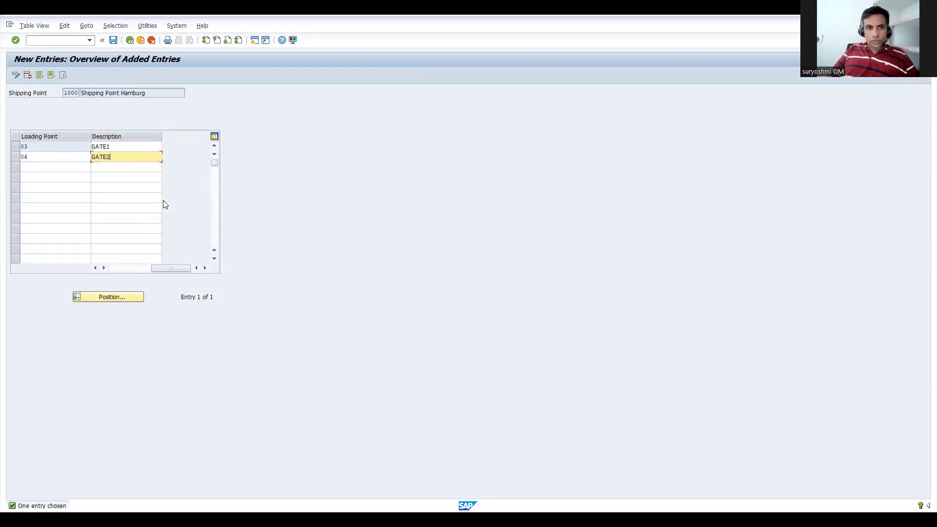
key(Tab)
key(Tab)
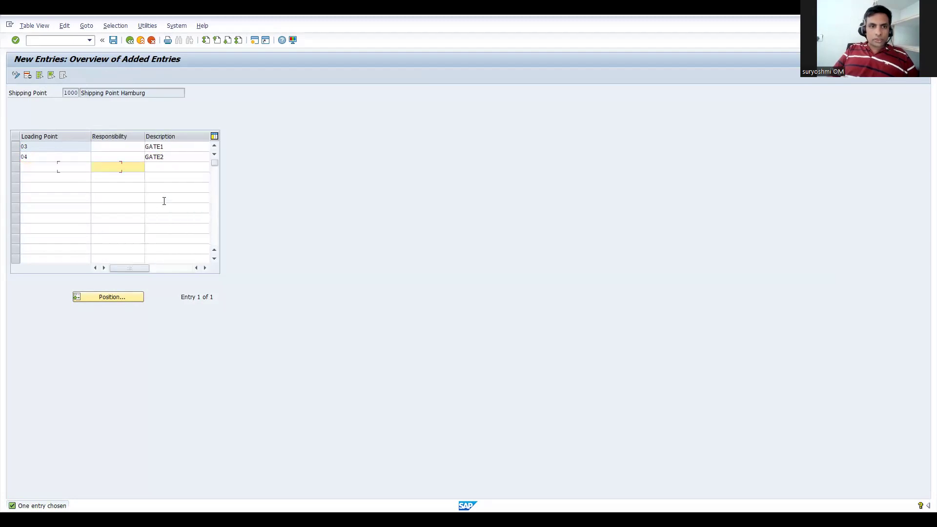
Add loading points 05 CHEMICALS and 06 METALS and confirm all four entries
click(67, 168)
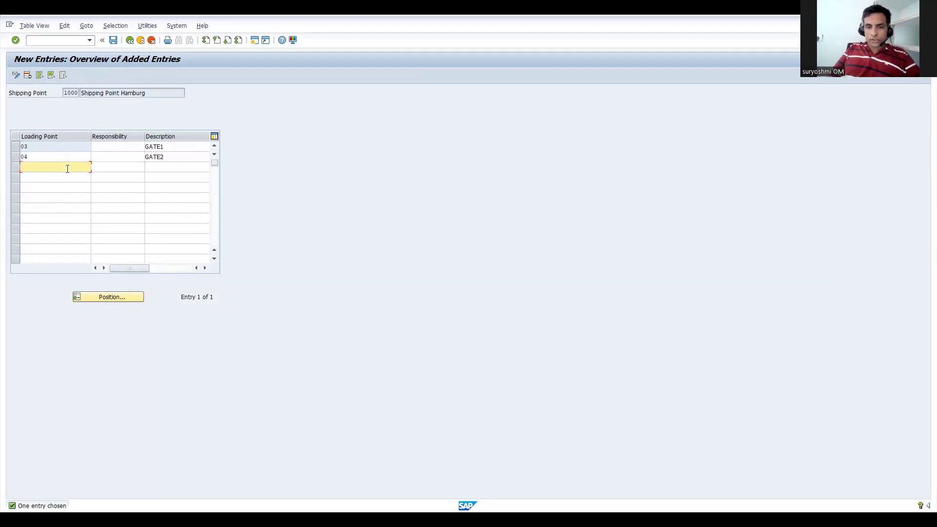
text(0)
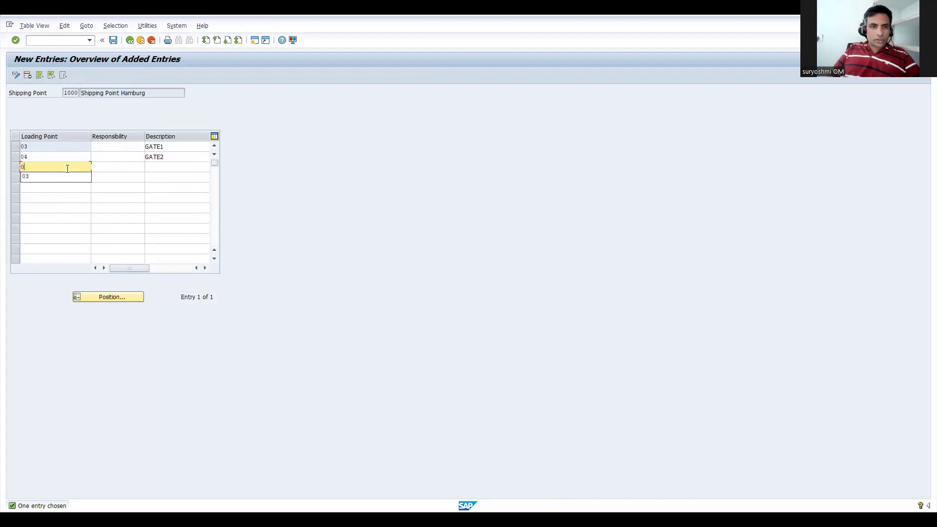
text(5)
key(Tab)
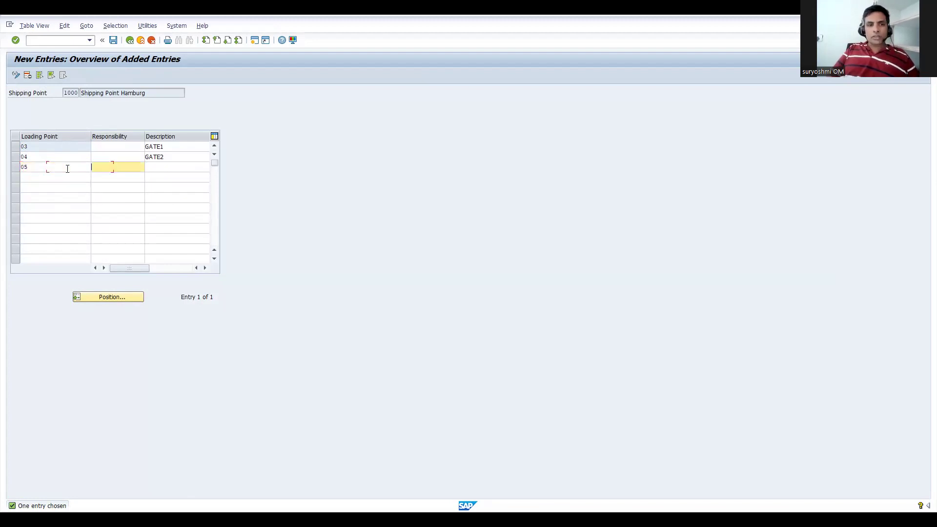
key(Tab)
text(CHEMICALS)
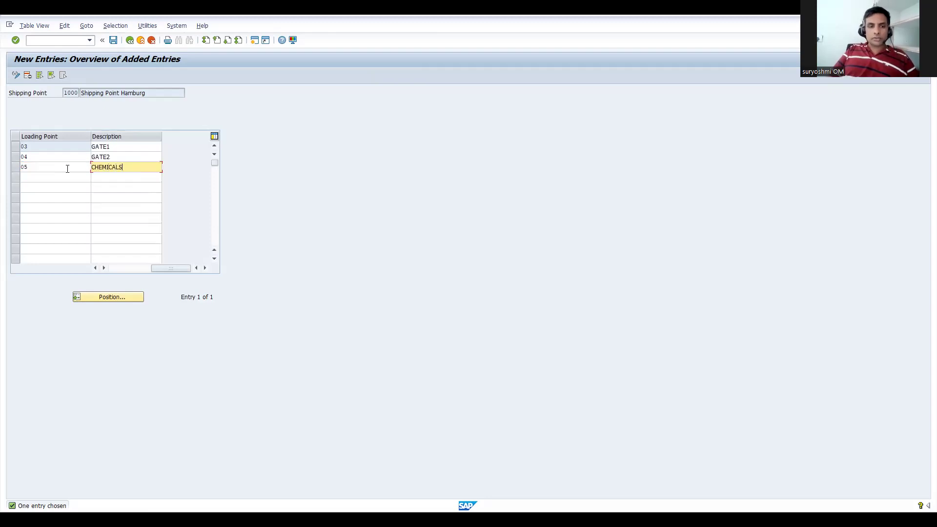
key(Tab)
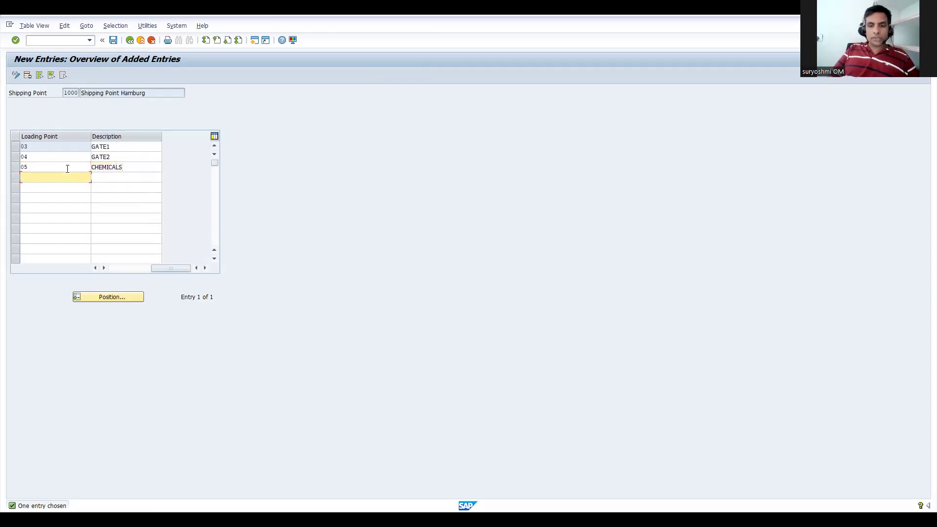
text(06)
key(Tab)
key(Tab)
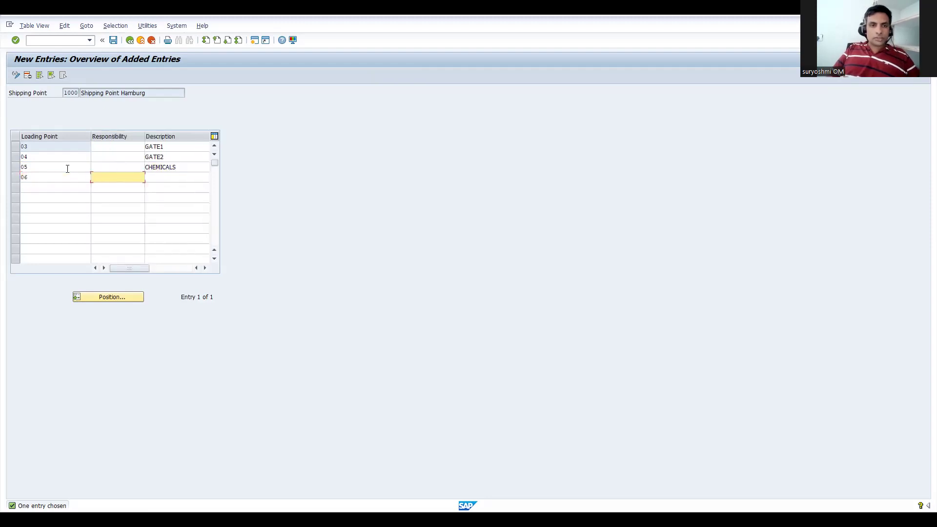
text(METALS)
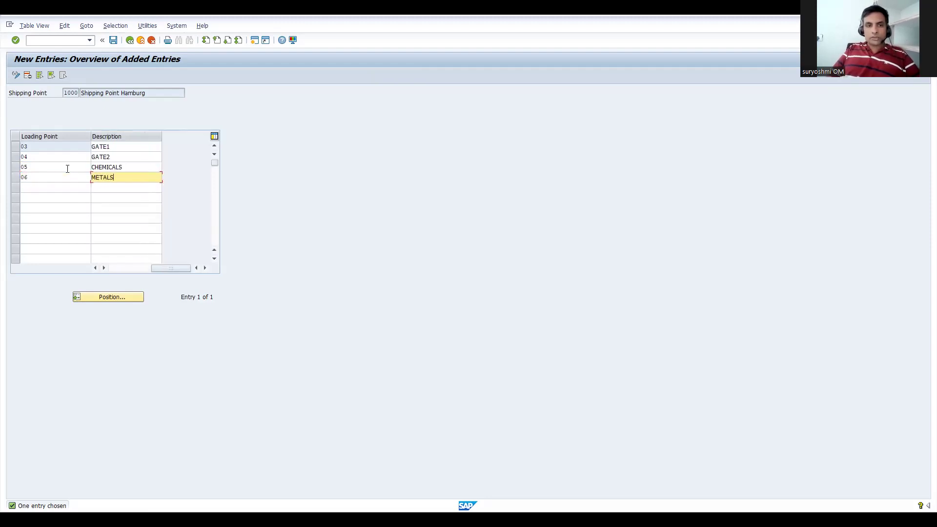
key(Return)
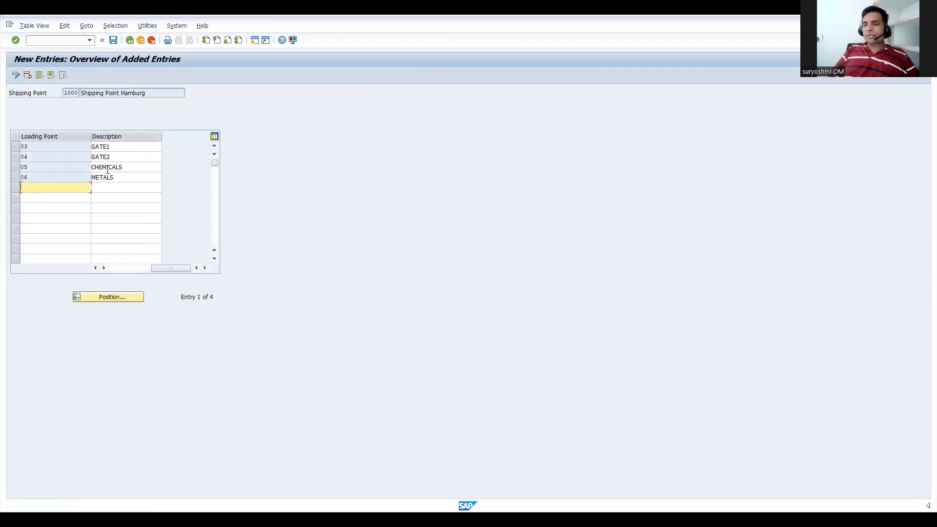
Save the four new loading points under the customizing request
click(114, 40)
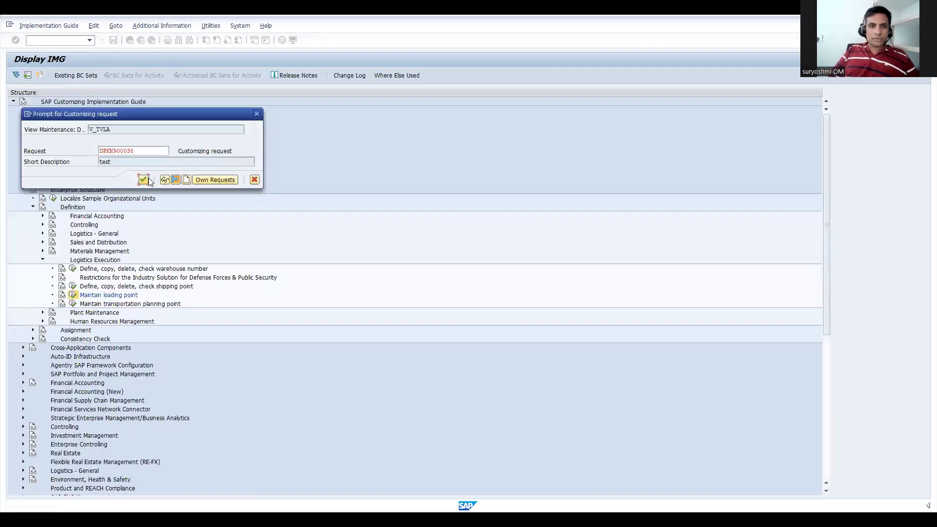
click(143, 181)
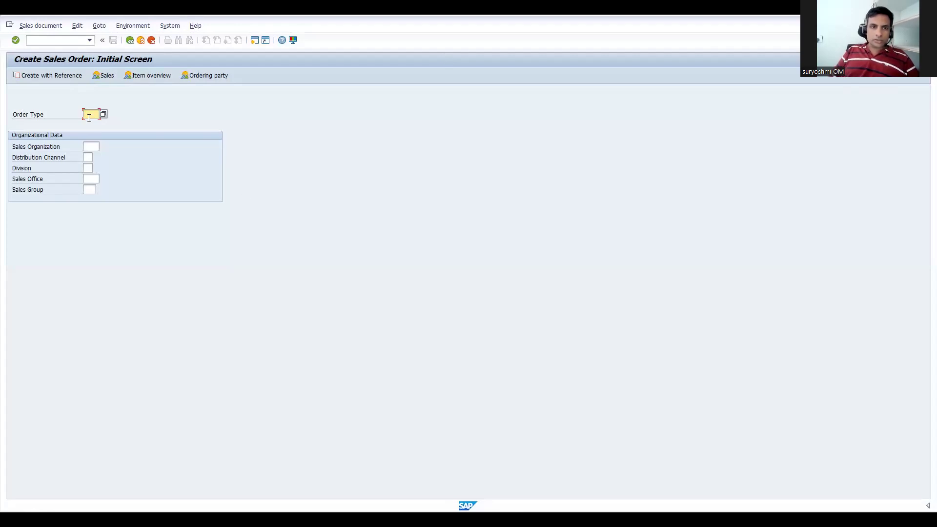
Start an OR standard order for sales organization 1213, distribution channel 12
text(OR)
key(Tab)
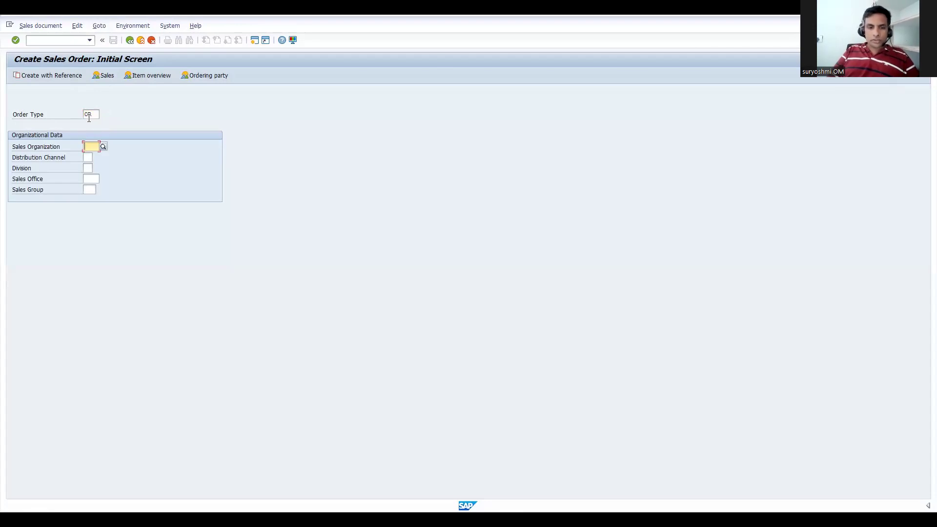
text(1213)
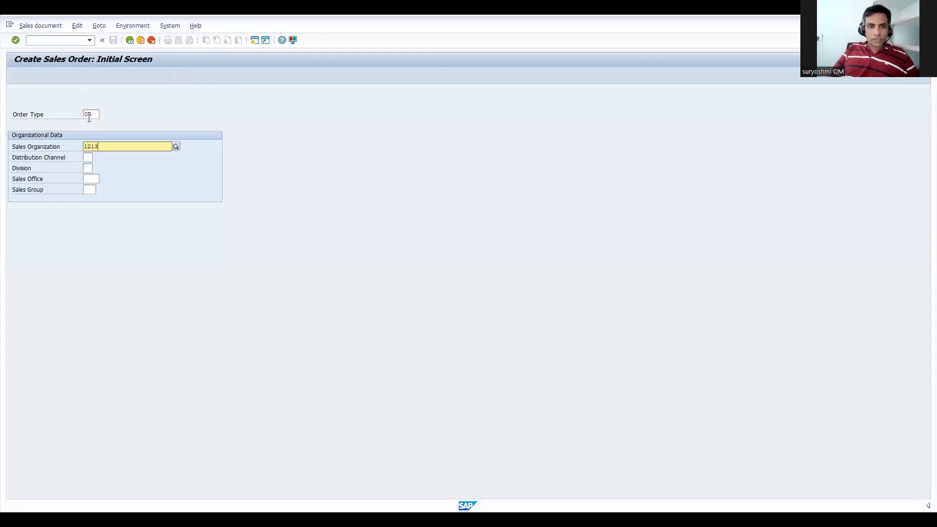
key(Tab)
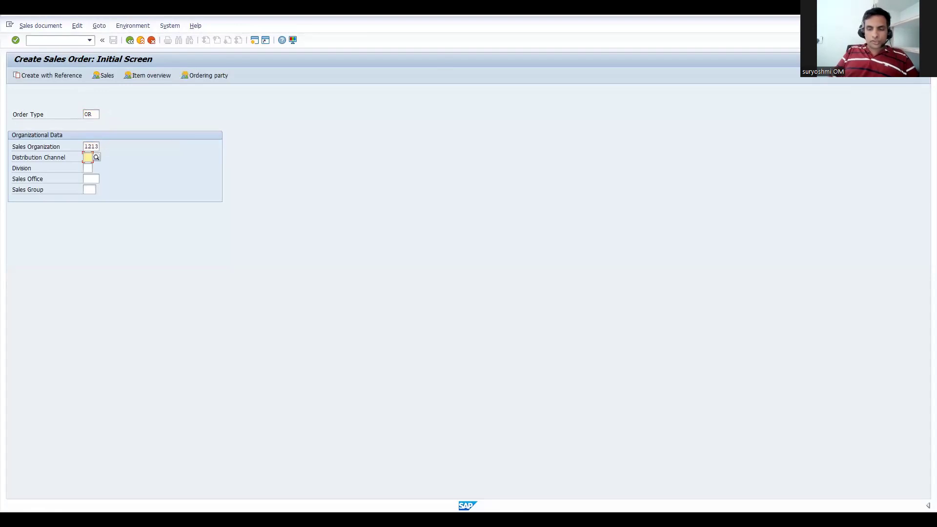
text(12)
key(Tab)
text(12)
key(Return)
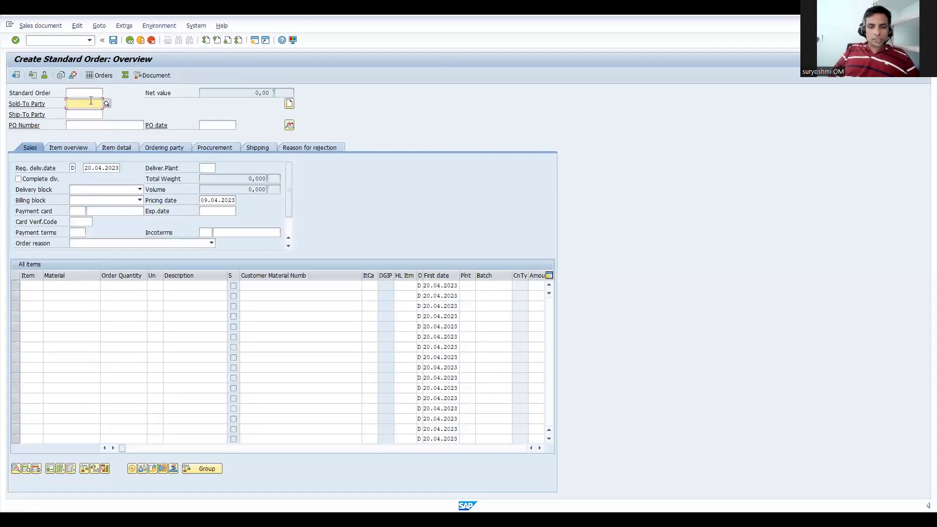
Enter the previously used sold-to party and one unit of material 50065565
click(91, 103)
click(96, 116)
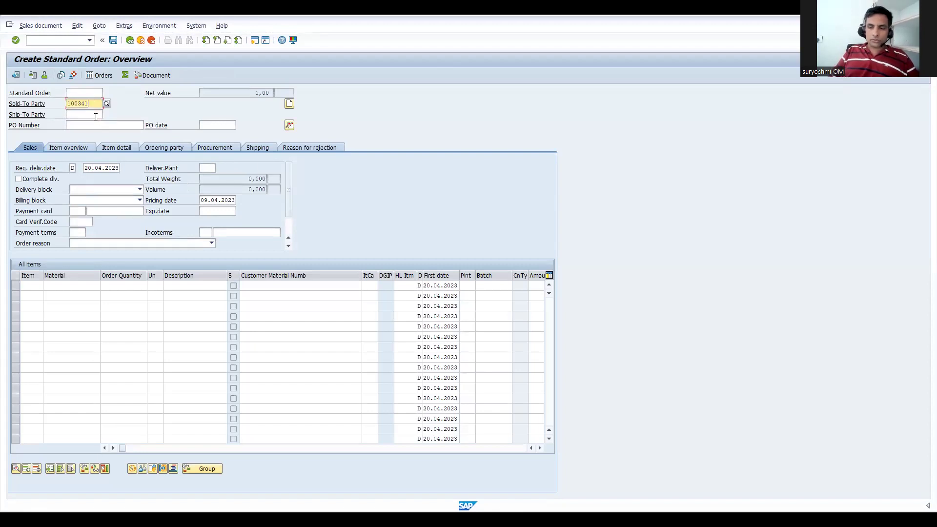
key(Return)
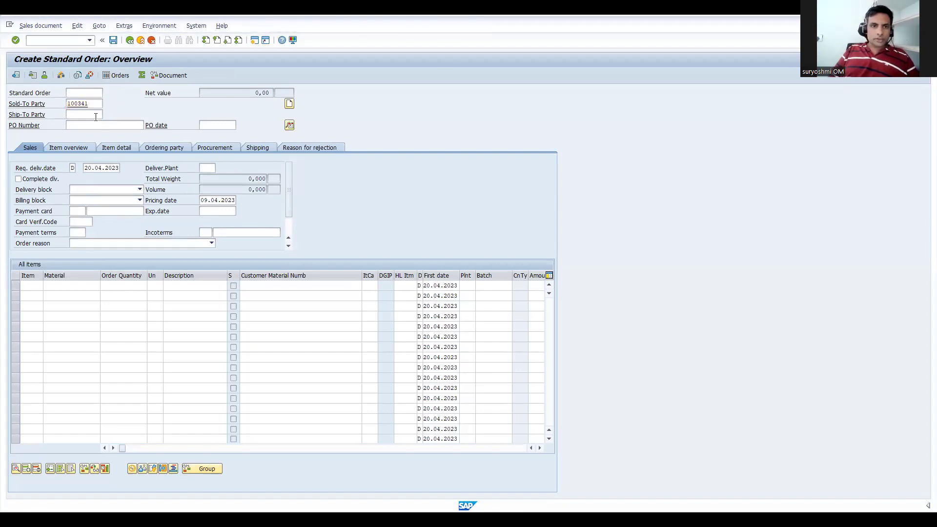
text(50065565)
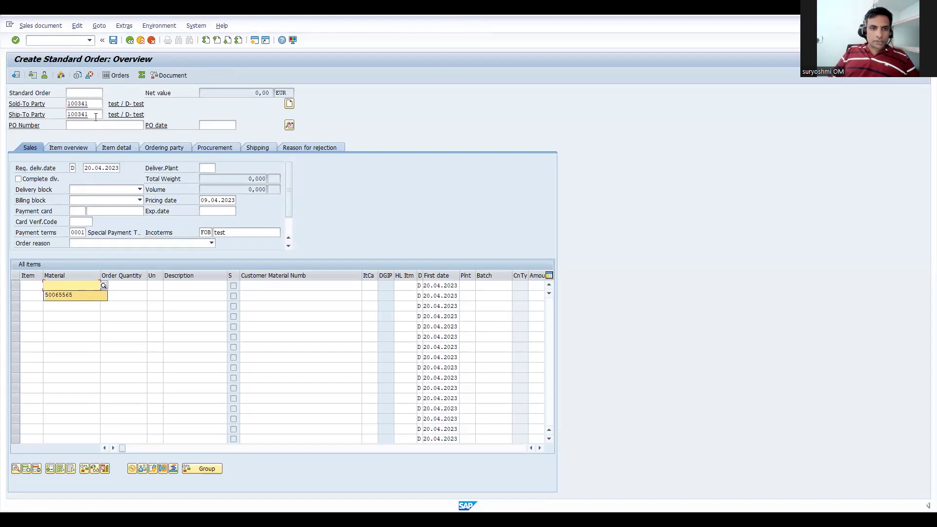
key(Tab)
text(1)
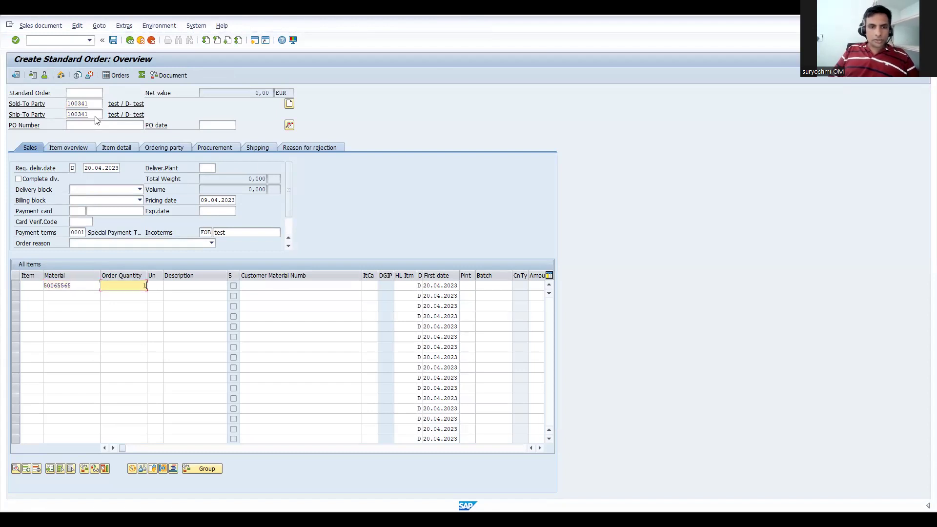
key(Return)
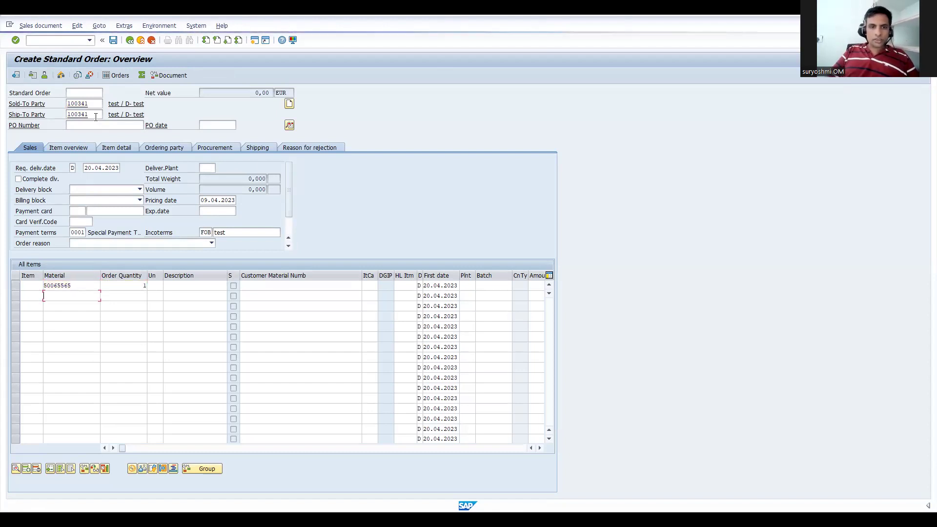
Complete the missing item weight (1) through Edit > Incompletion log
click(77, 27)
click(108, 148)
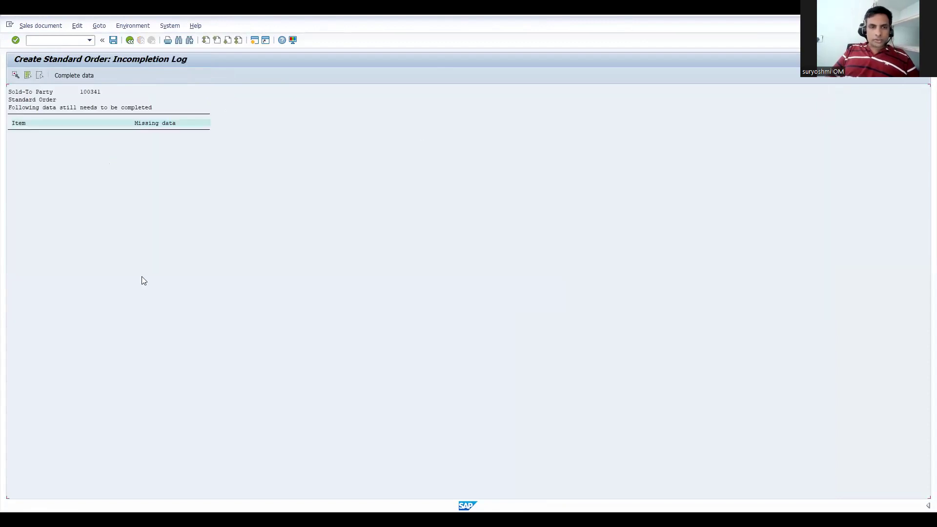
click(82, 76)
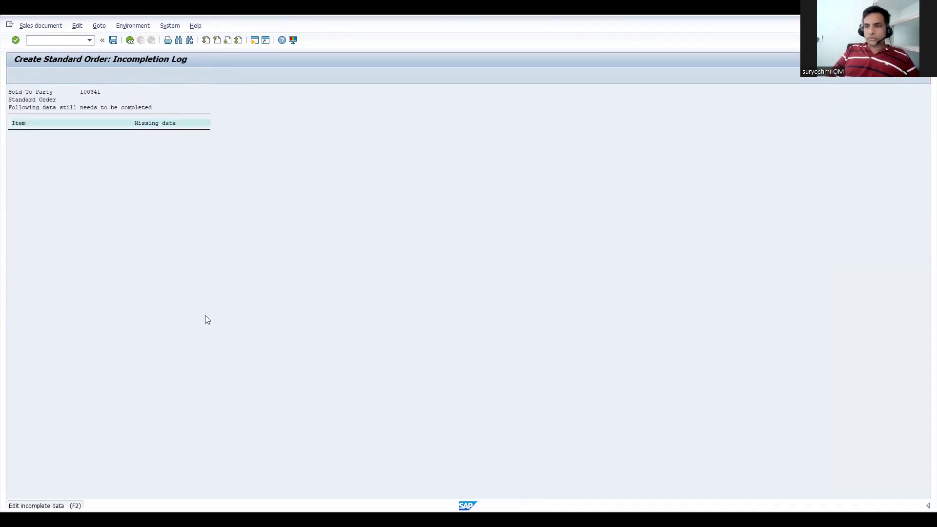
text(1)
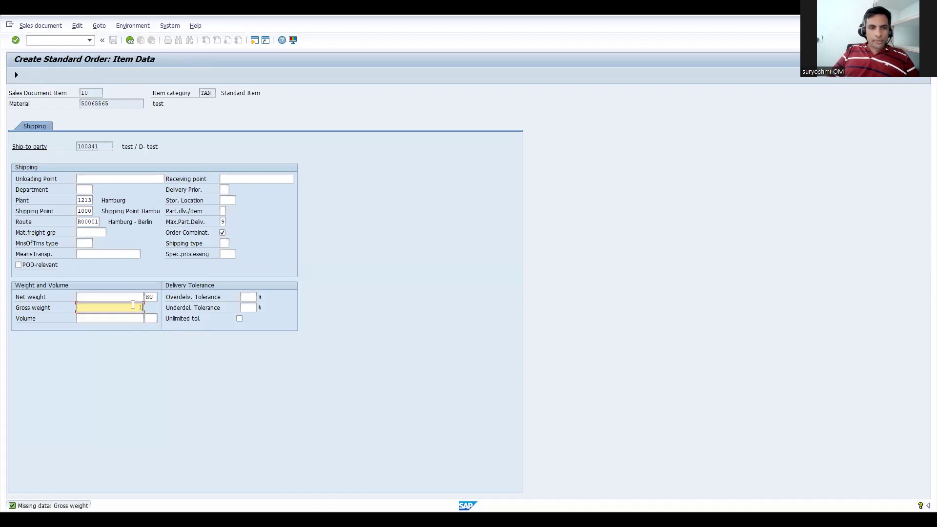
click(132, 296)
key(Return)
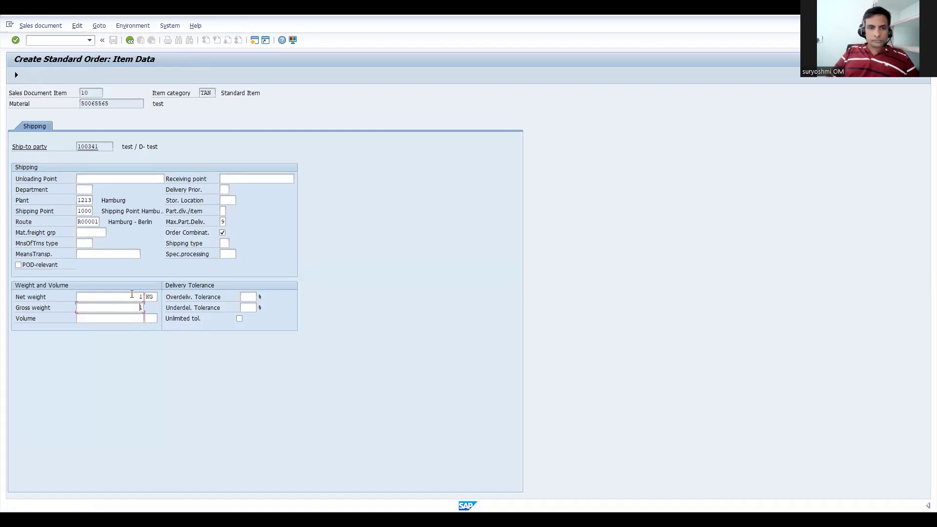
click(130, 40)
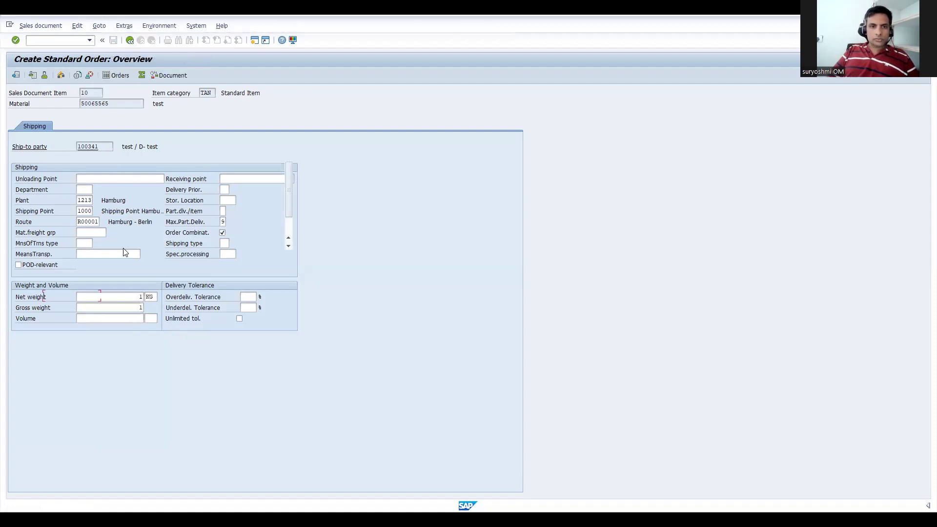
Check the first item's shipping data and save the standard order
double_click(137, 287)
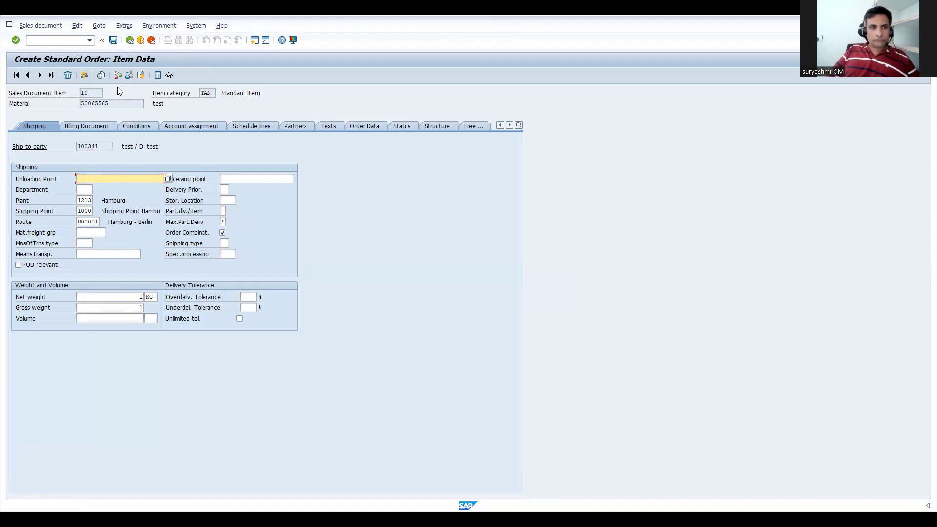
key(Return)
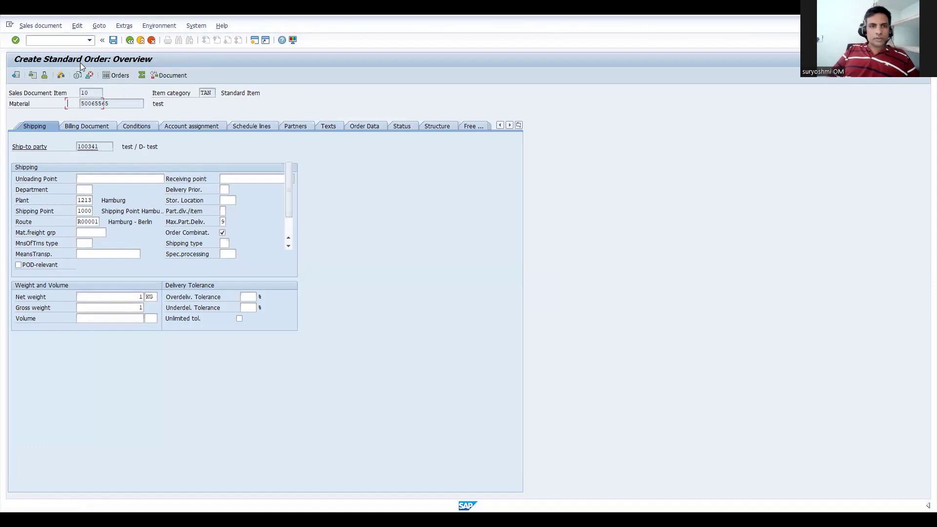
key(ctrl+s)
click(60, 41)
Create a delivery with /NVL01N for shipping point 1000 from the order, picking quantity 1
text(/NVL01N)
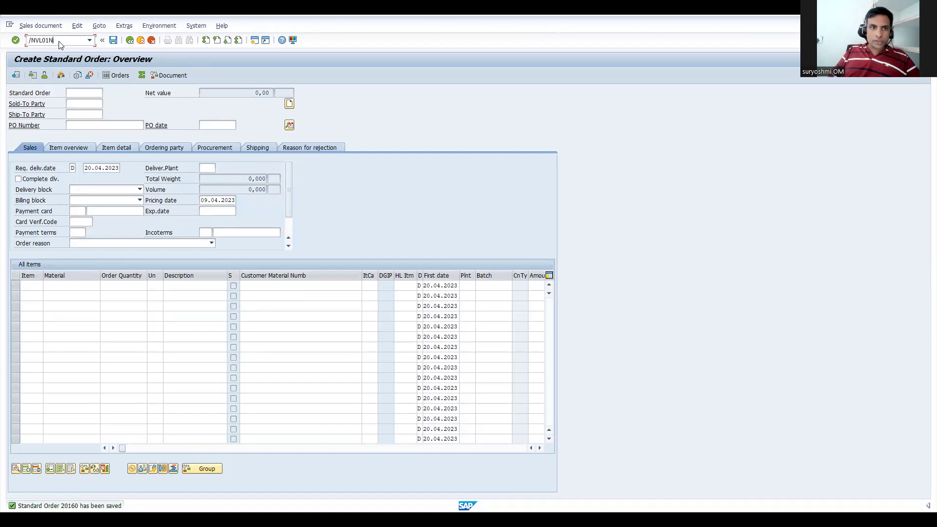
key(Return)
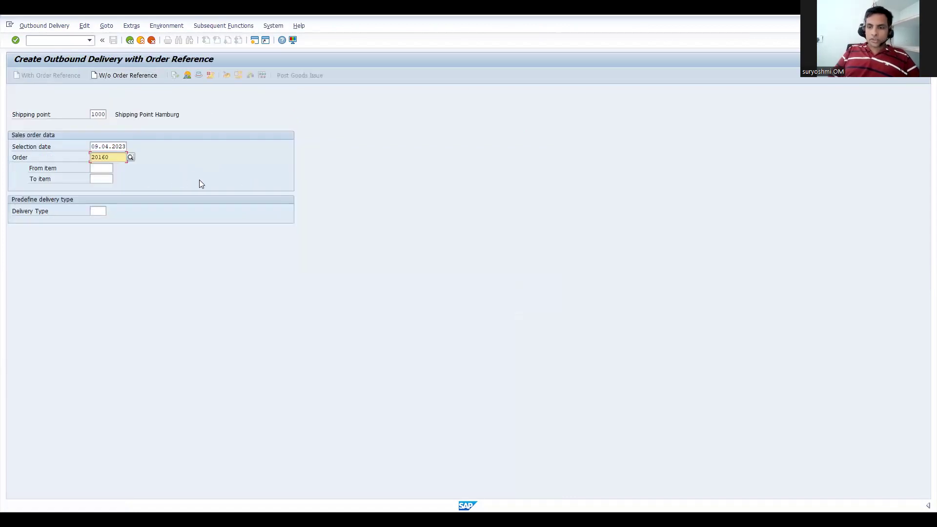
key(Return)
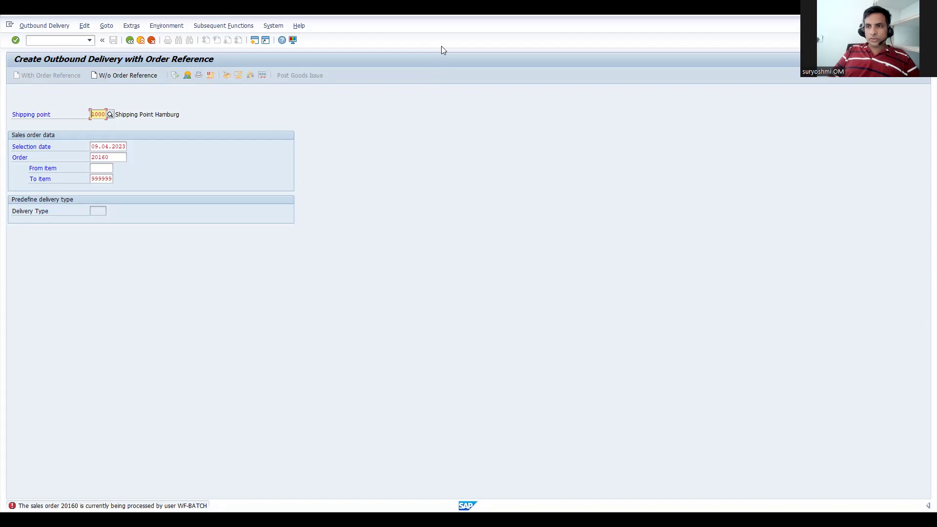
key(Return)
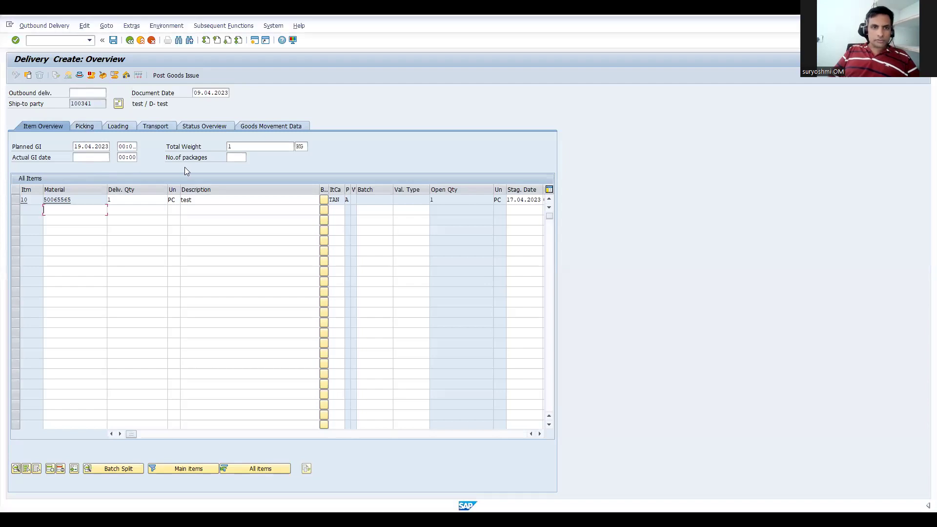
click(238, 202)
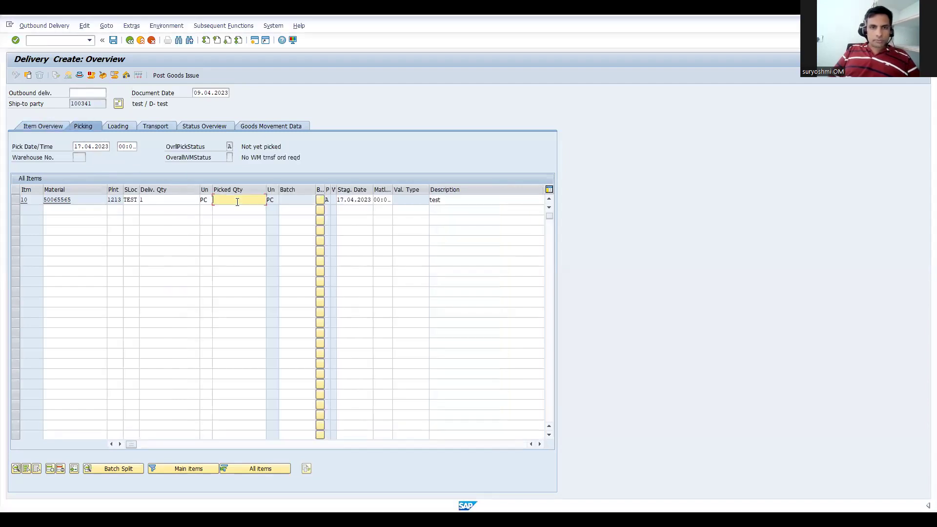
text(1)
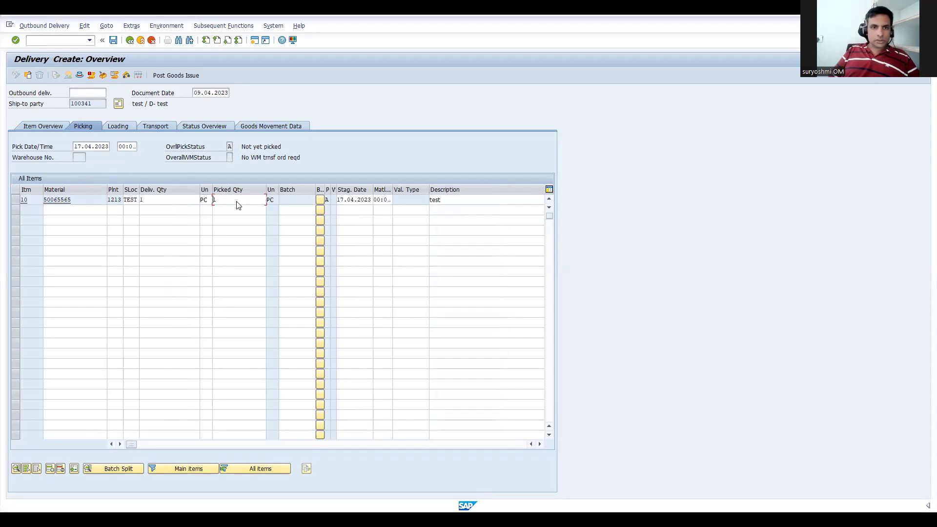
key(Return)
key(Return)
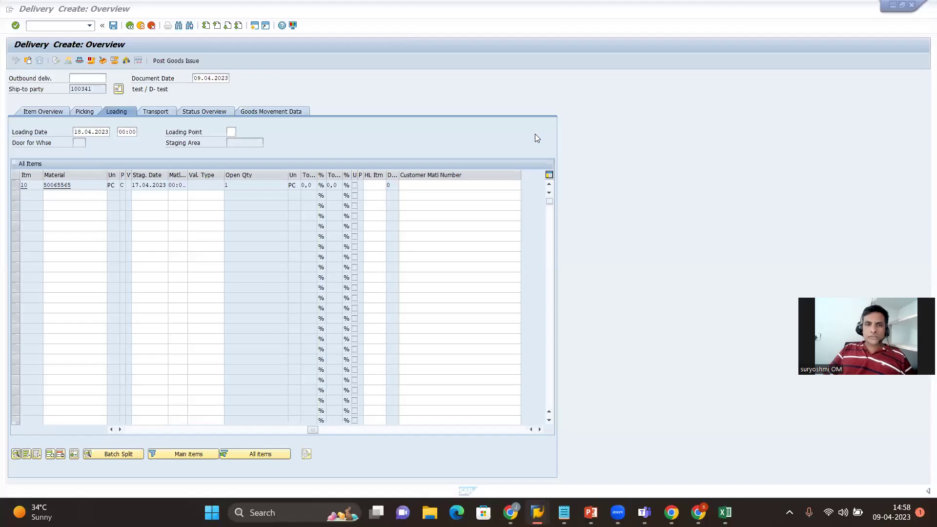
Set the delivery's loading point to 05 CHEMICALS and save the delivery
click(232, 132)
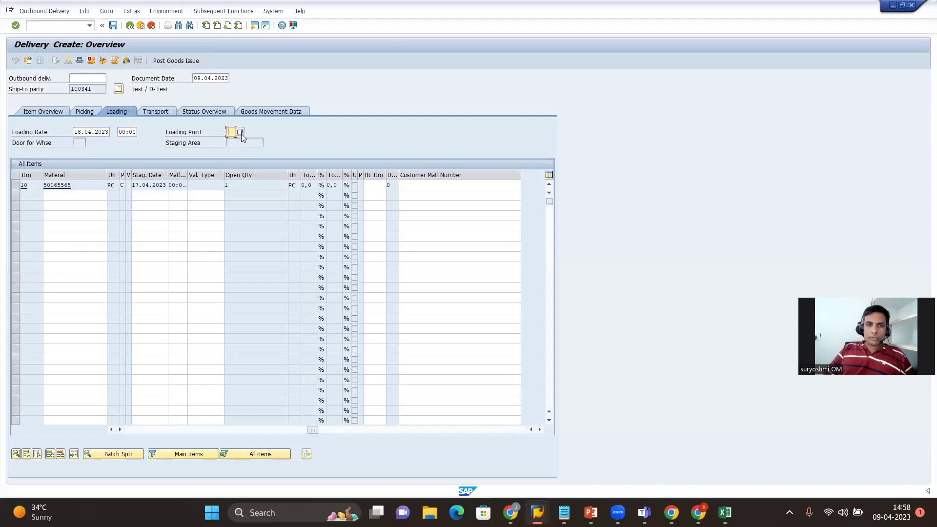
click(240, 132)
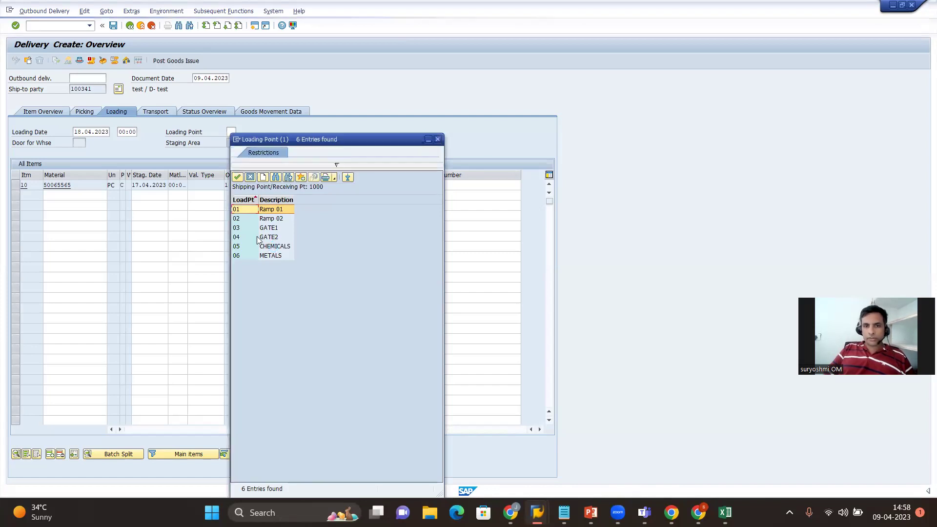
double_click(269, 248)
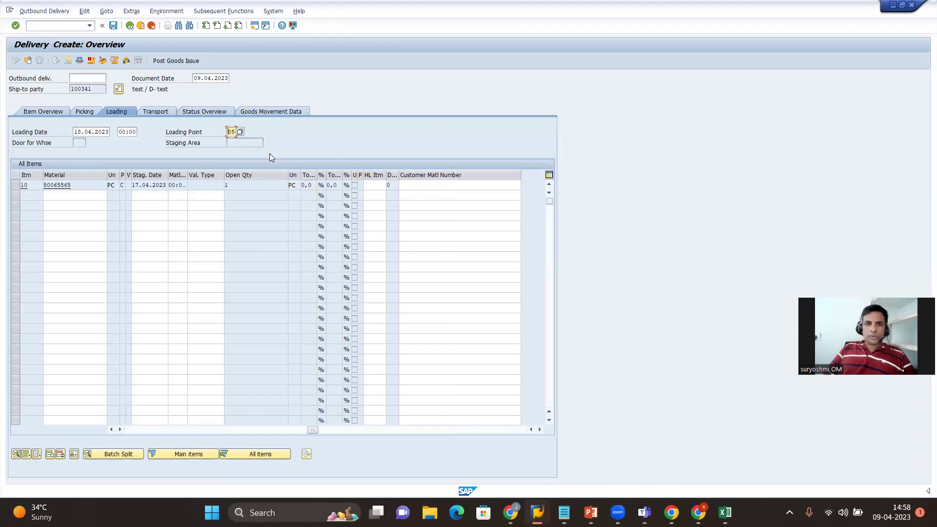
key(ctrl+s)
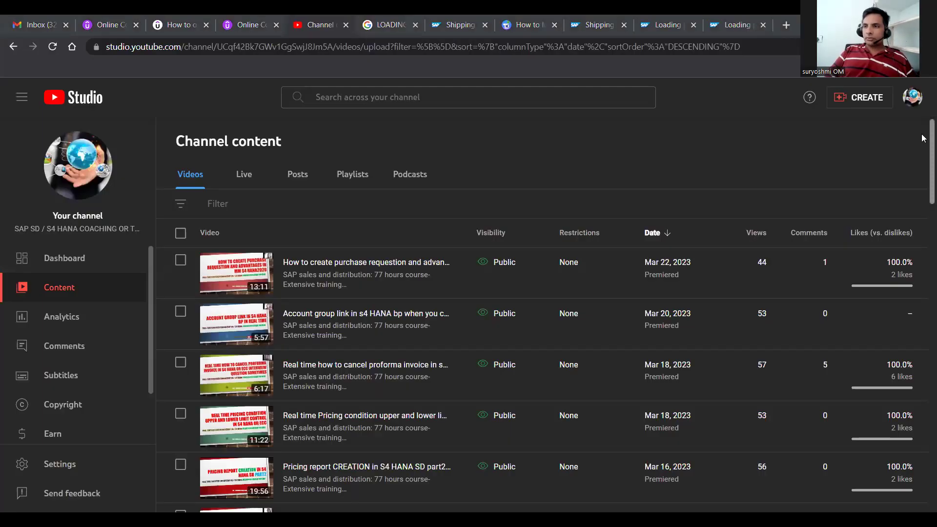
Scroll through the YouTube Studio list of uploaded videos
scroll(922, 213, down, 10)
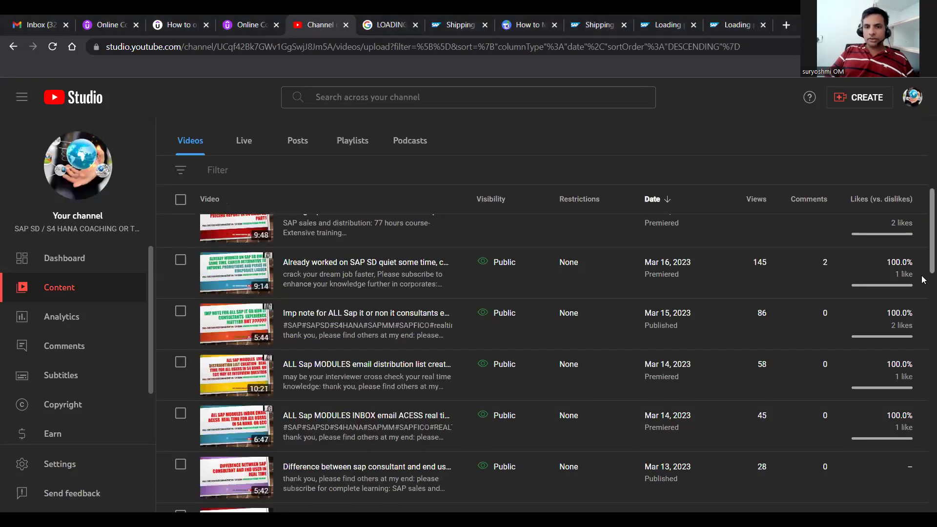
scroll(924, 193, up, 10)
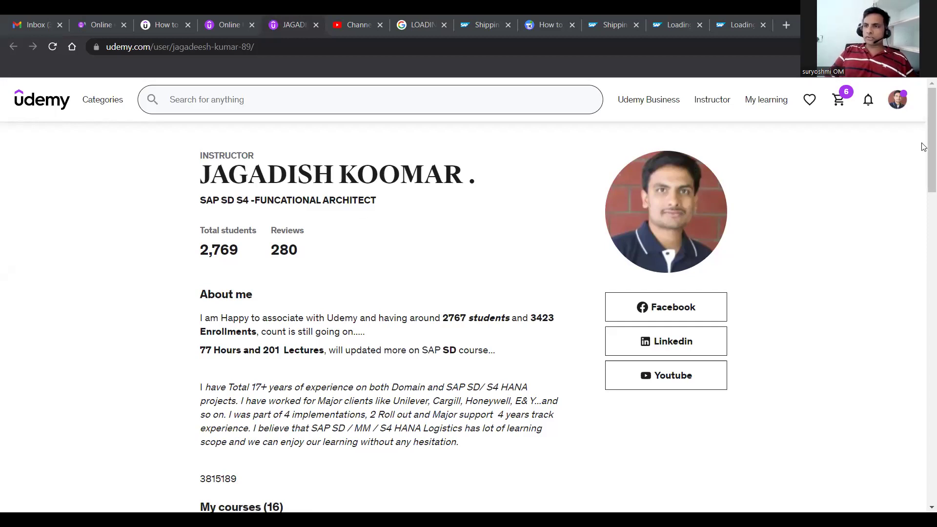
Scroll down the Udemy instructor profile through the My courses cards
scroll(924, 148, down, 3)
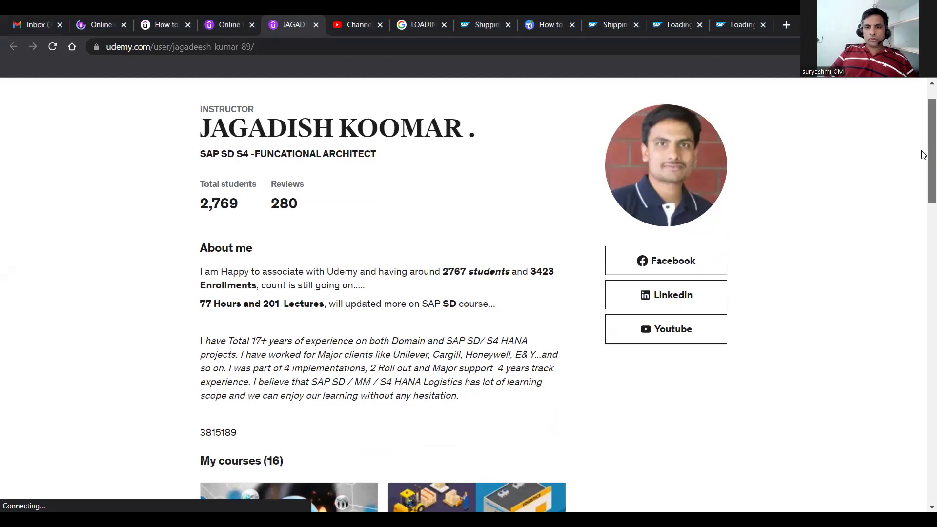
scroll(924, 173, down, 1)
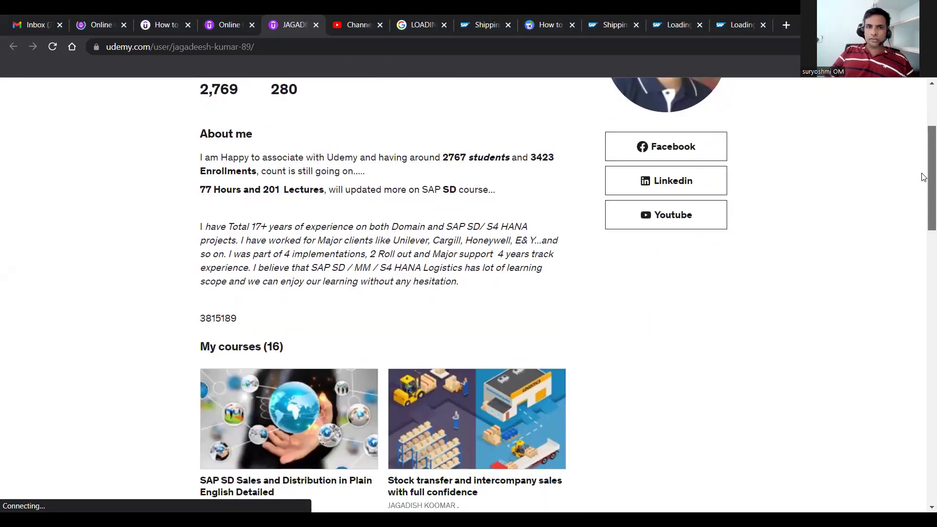
scroll(924, 179, down, 1)
scroll(924, 186, down, 2)
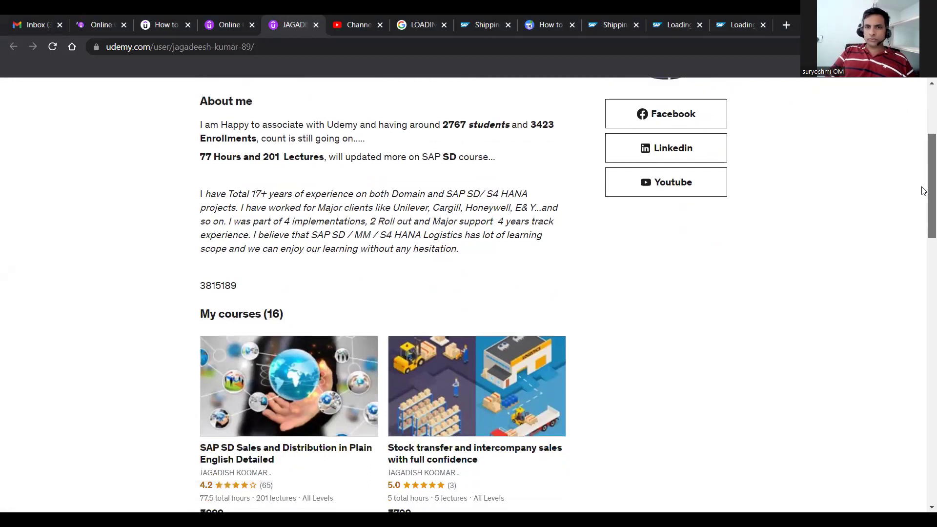
scroll(924, 195, up, 1)
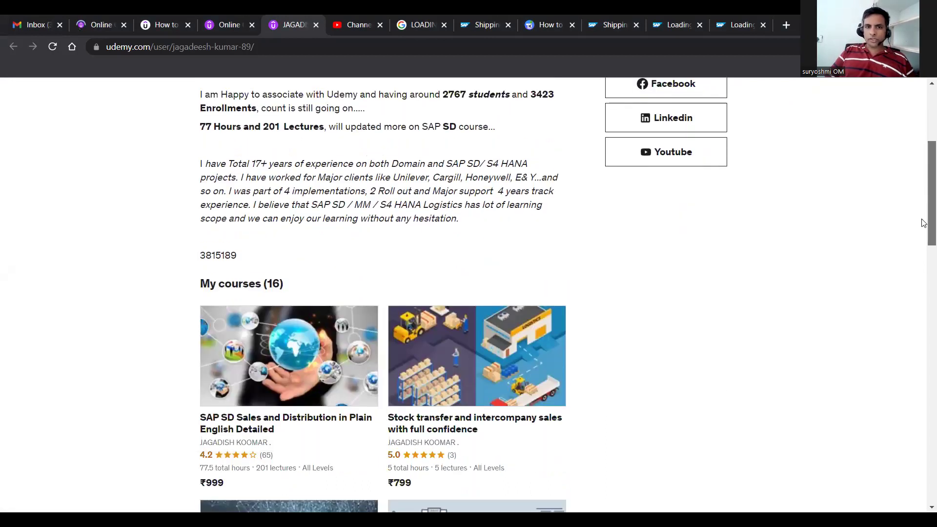
scroll(352, 250, down, 3)
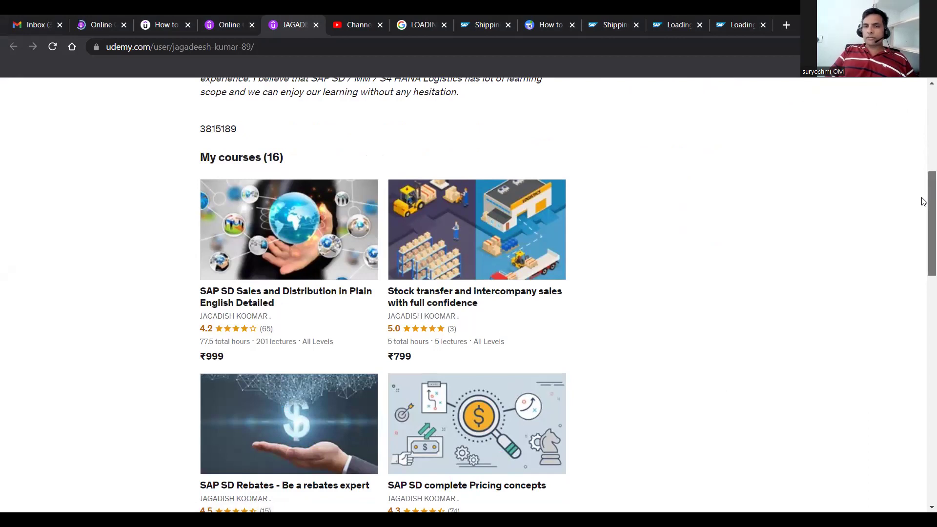
scroll(605, 176, down, 1)
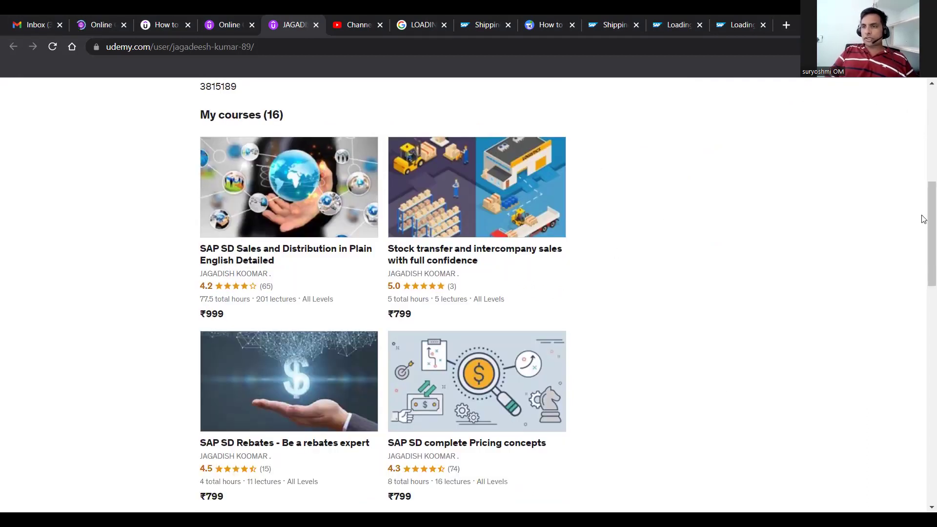
scroll(259, 214, down, 3)
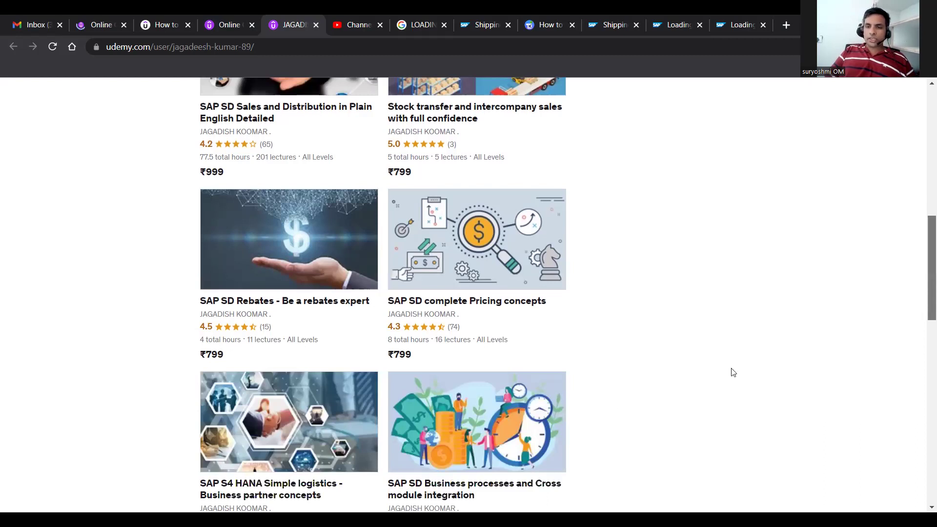
scroll(924, 310, down, 2)
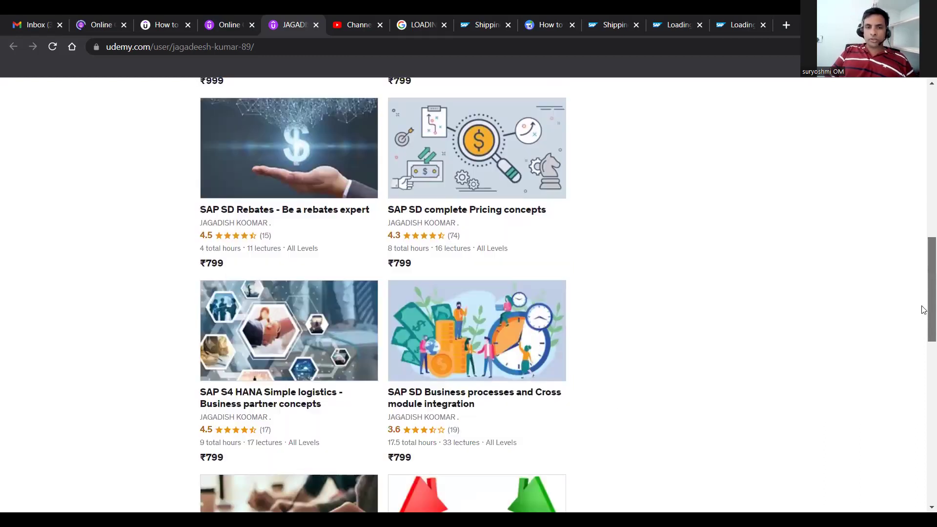
scroll(924, 310, down, 5)
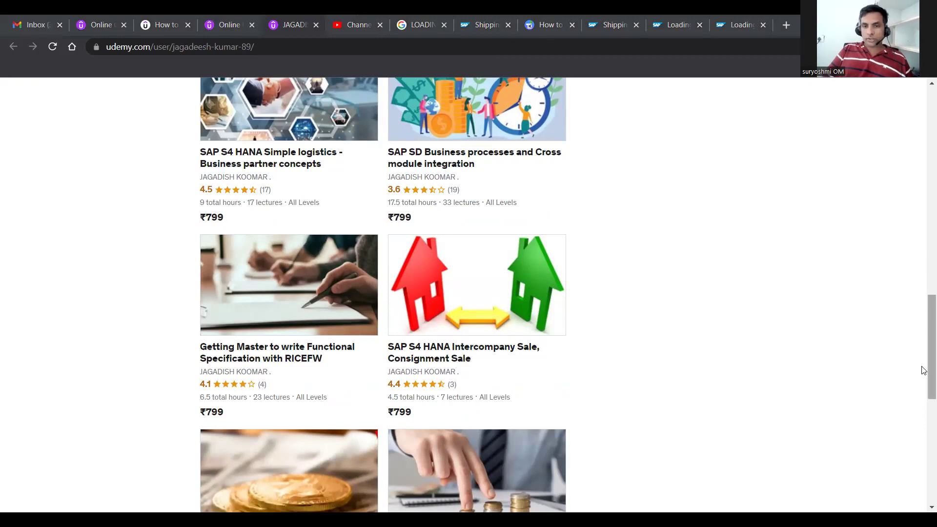
Go to page 2 of the instructor's My courses list and return to the top
scroll(924, 371, down, 5)
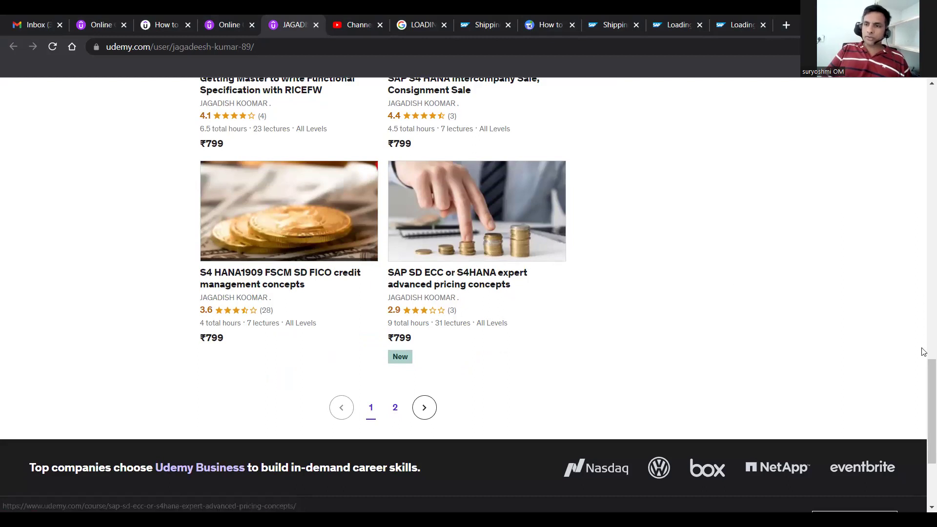
drag(923, 374, 922, 334)
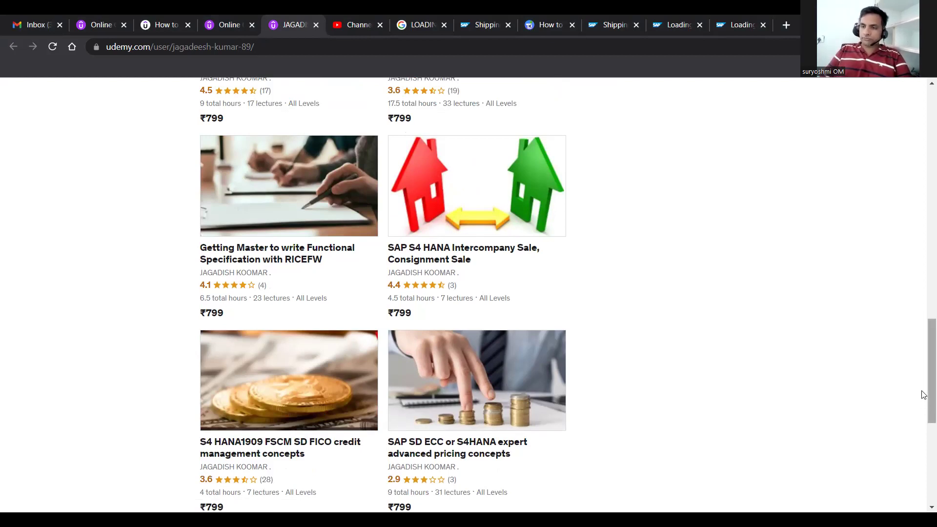
scroll(923, 371, up, 9)
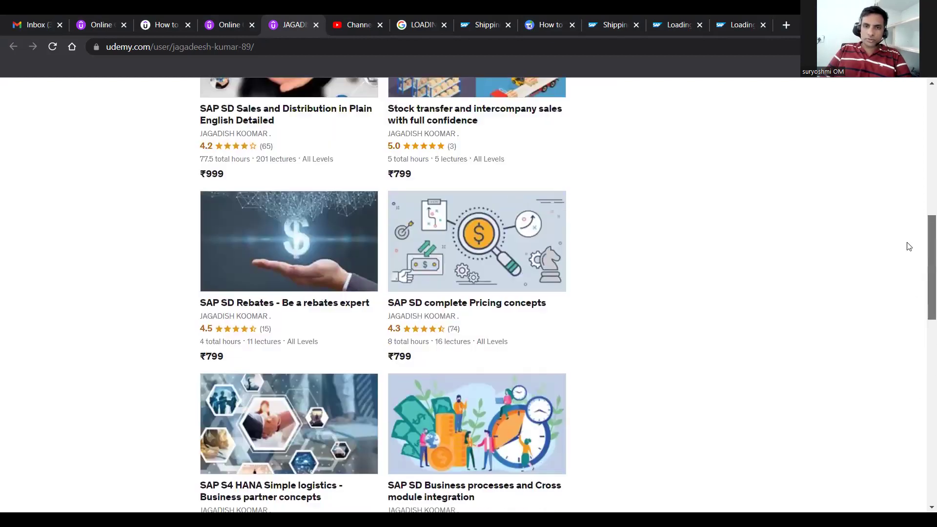
scroll(909, 247, up, 10)
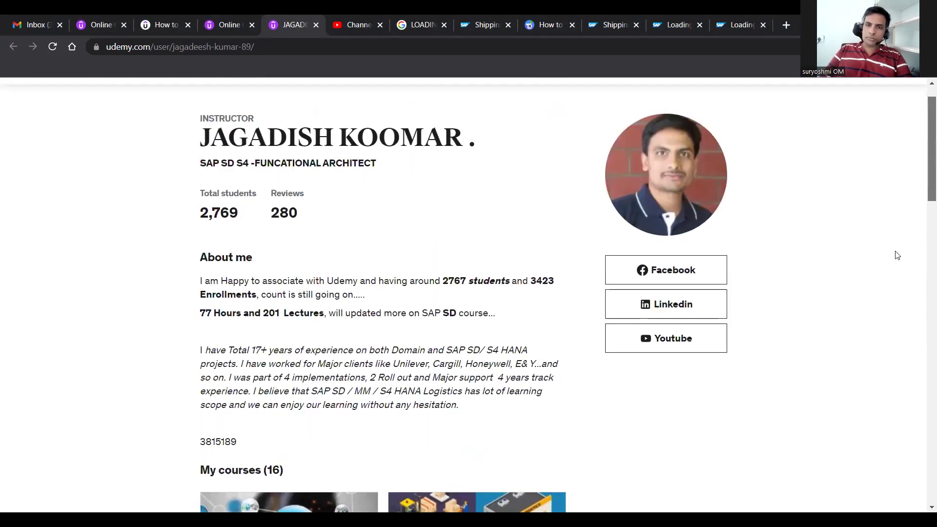
scroll(897, 255, down, 15)
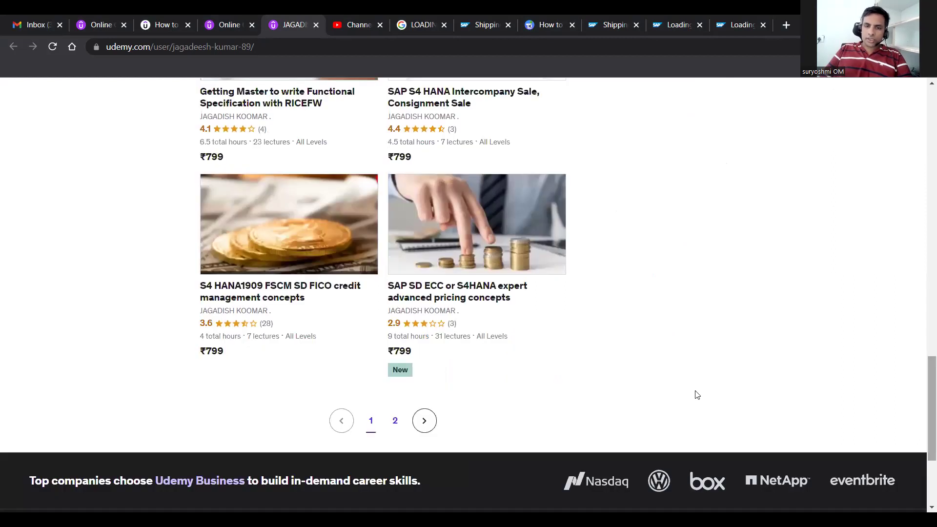
click(395, 420)
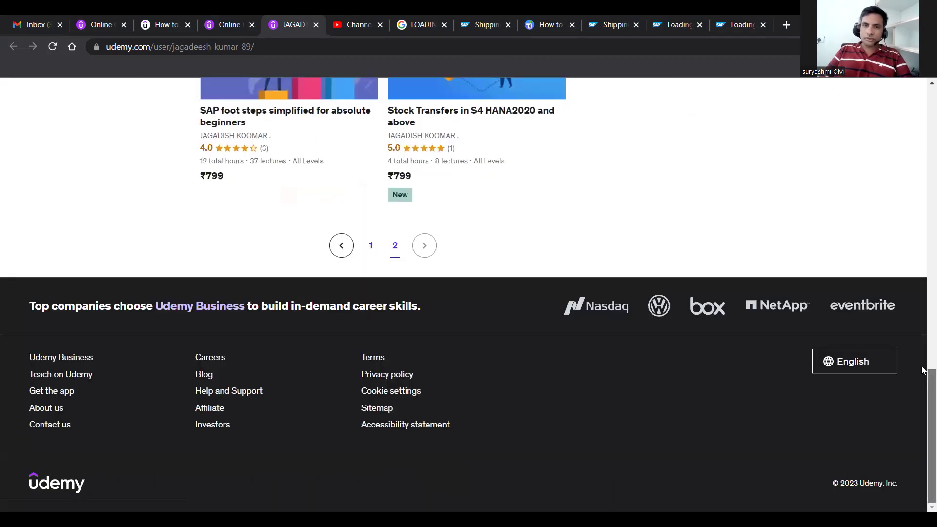
scroll(922, 370, up, 18)
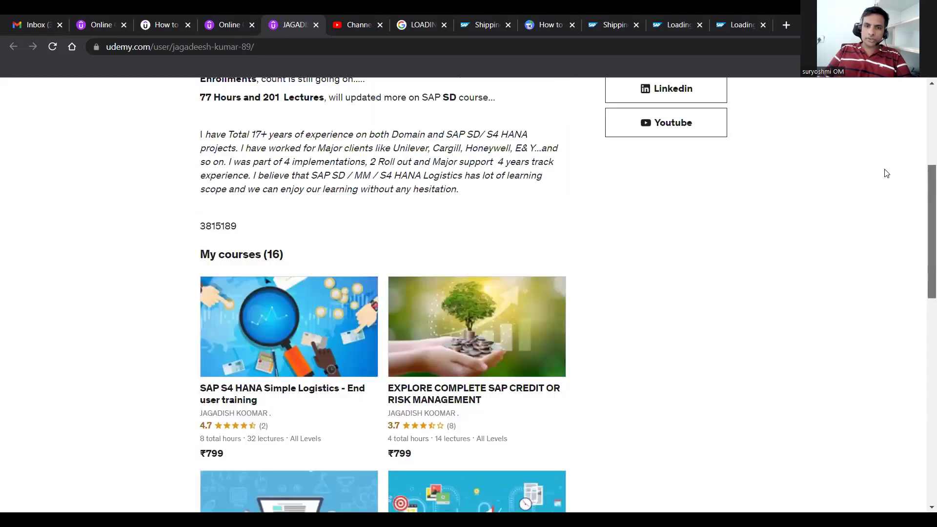
scroll(886, 172, up, 5)
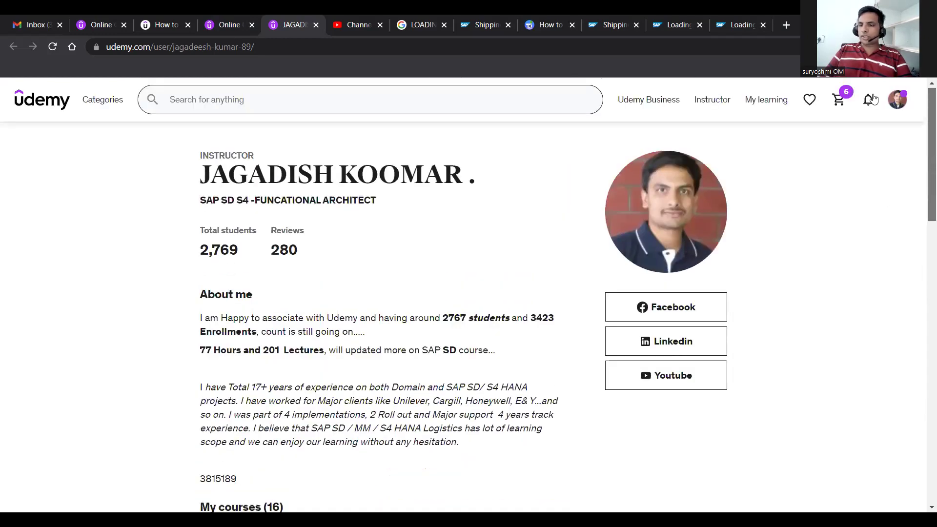
Show the Udemy Notifications dropdown listing recent course questions and comments
mouse_move(872, 99)
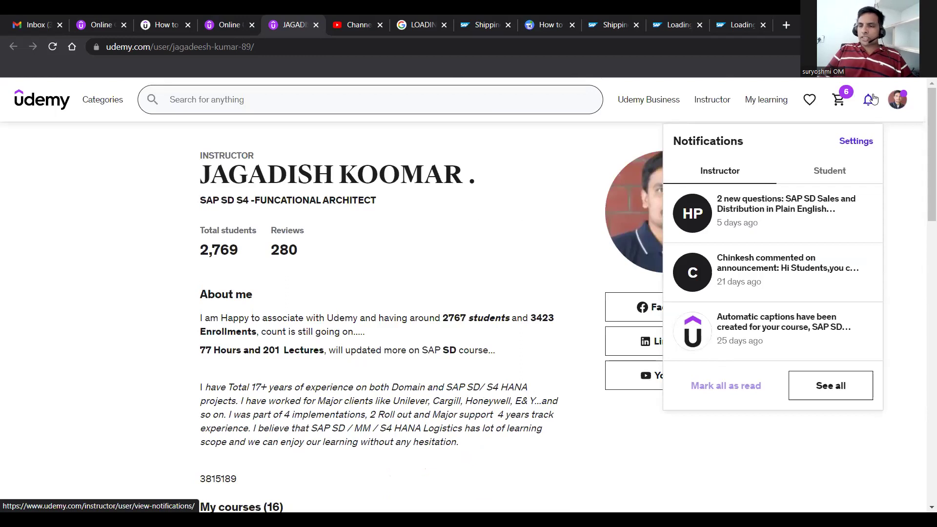